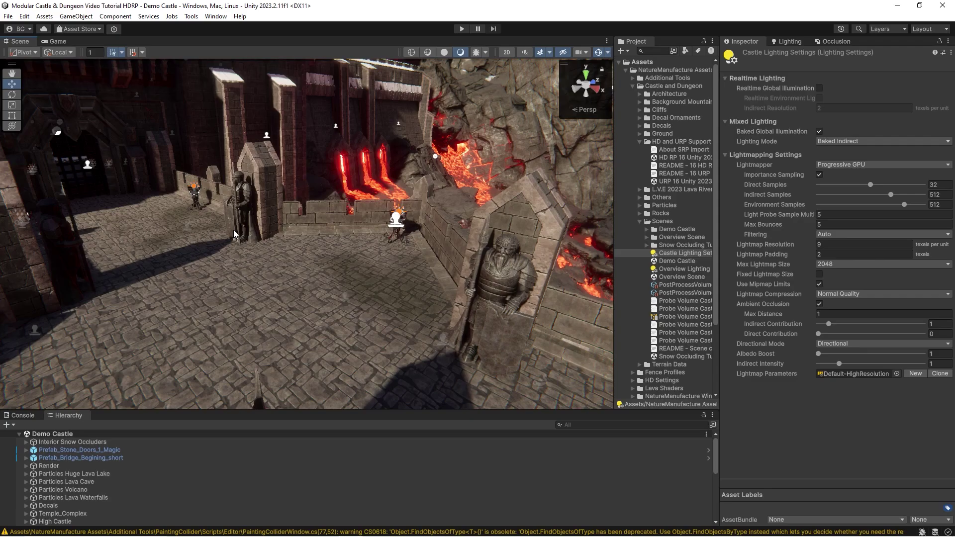
# Move the dirt_05_02 decal projector across the courtyard floor to about X 330.91, Z 541.6 and set its width to 11.37.
pyautogui.moveTo(214, 235); pyautogui.dragTo(225, 232, button='middle')
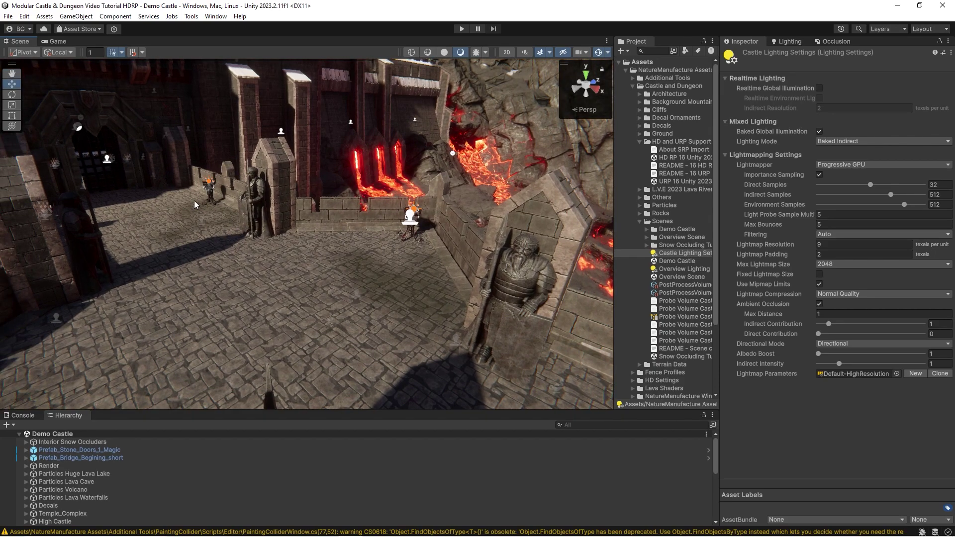
pyautogui.keyDown('alt'); pyautogui.moveTo(192, 228); pyautogui.dragTo(290, 277); pyautogui.keyUp('alt')
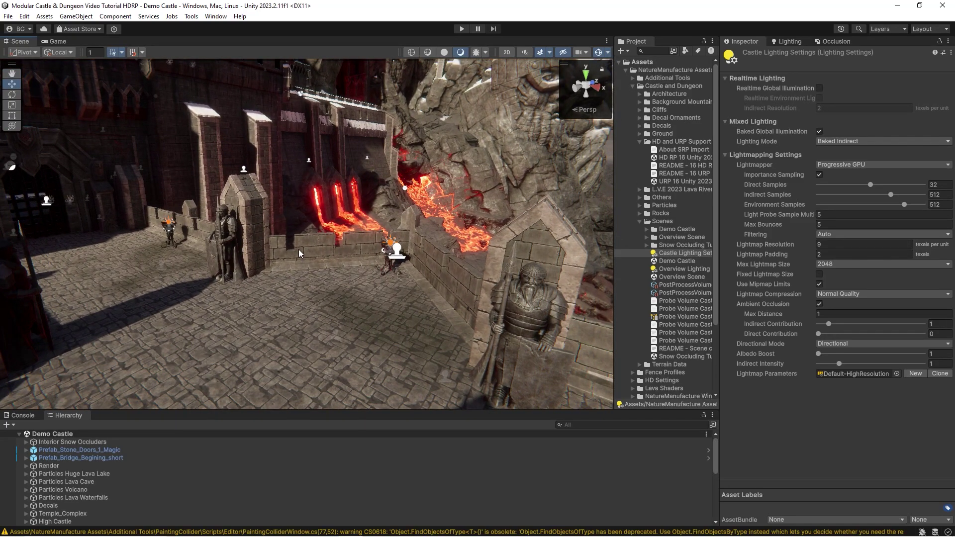
pyautogui.keyDown('alt'); pyautogui.moveTo(301, 267); pyautogui.dragTo(278, 260); pyautogui.keyUp('alt')
pyautogui.click(386, 244)
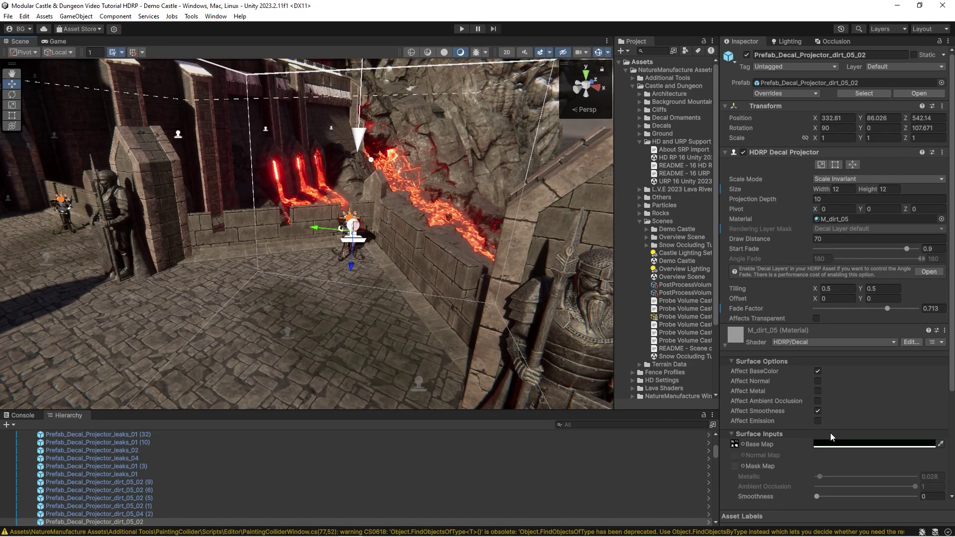
pyautogui.moveTo(315, 230); pyautogui.dragTo(257, 225)
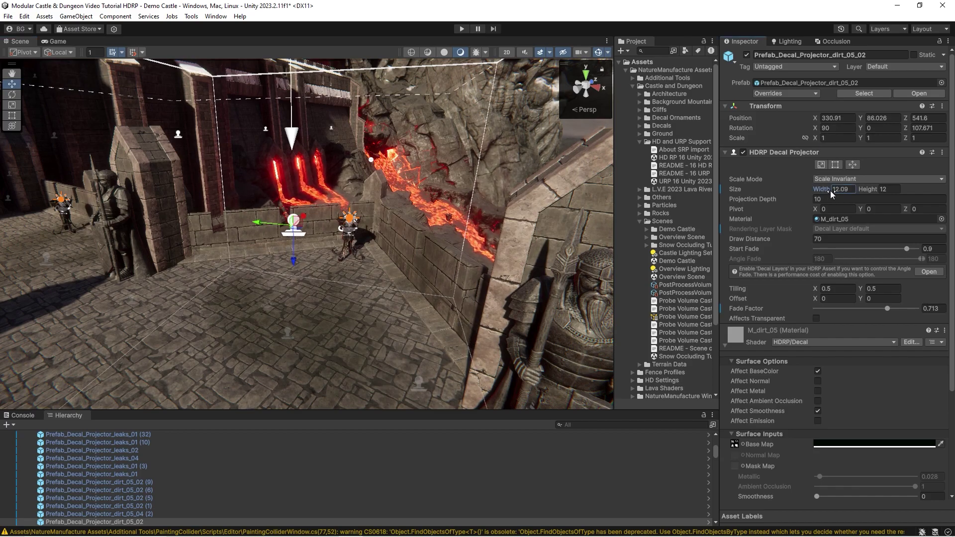
pyautogui.moveTo(18, 207); pyautogui.dragTo(819, 209)
# Select the leaks decal projector under the bridge arch and raise it slightly.
pyautogui.moveTo(497, 174); pyautogui.dragTo(163, 190, button='right')
pyautogui.press('w')
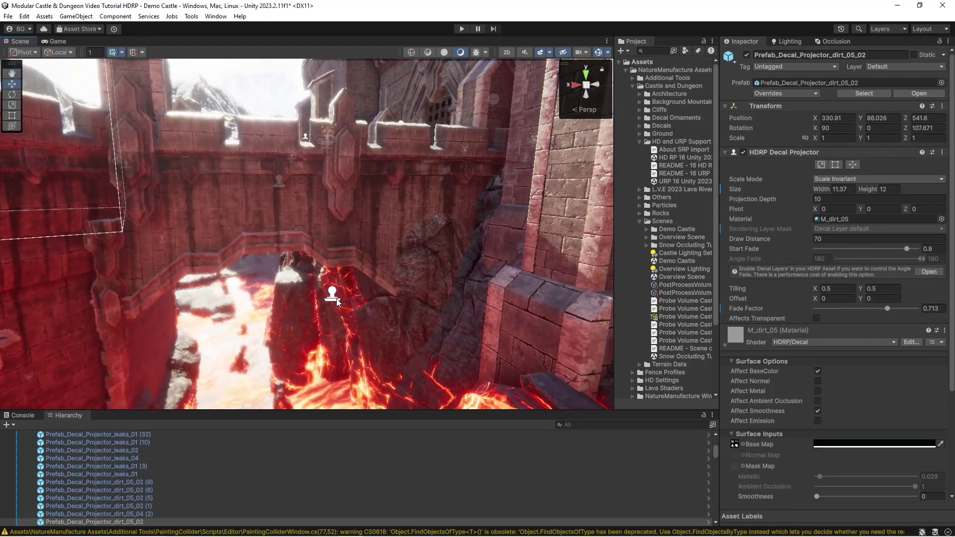
pyautogui.click(334, 296)
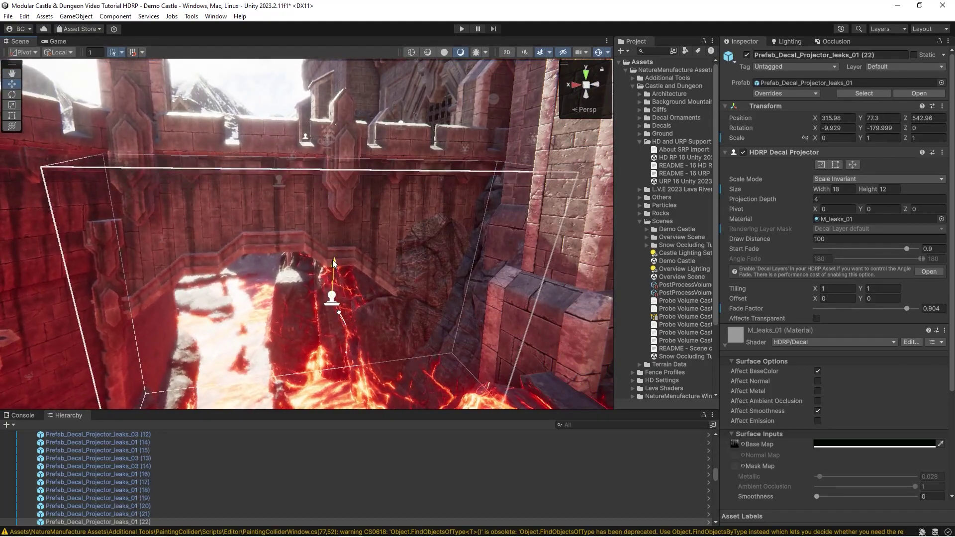
pyautogui.moveTo(333, 260); pyautogui.dragTo(331, 244)
# Select the leaks decal projector on the tower wall and move it vertically to about Y 87.89.
pyautogui.press('w')
pyautogui.moveTo(330, 243); pyautogui.dragTo(432, 280, button='right')
pyautogui.click(247, 262)
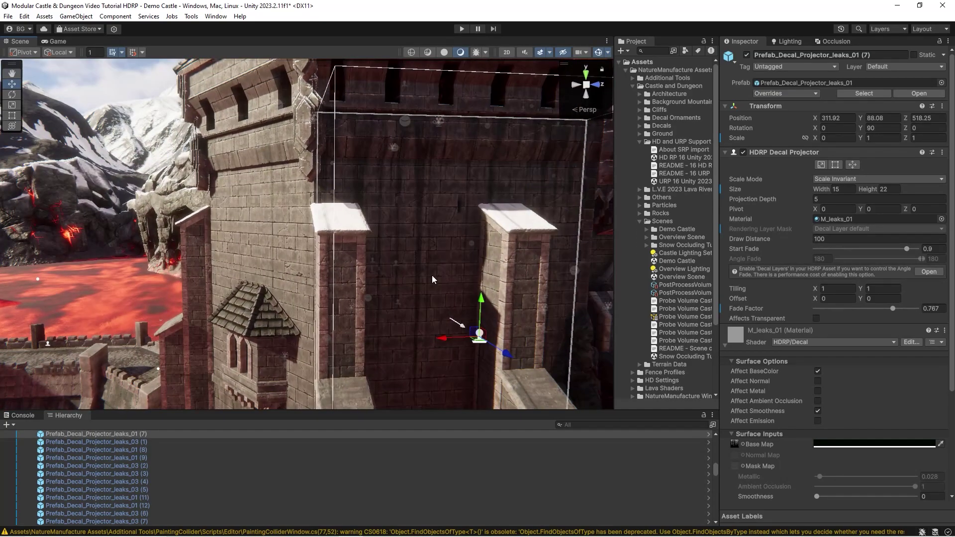
pyautogui.moveTo(483, 305); pyautogui.dragTo(483, 298)
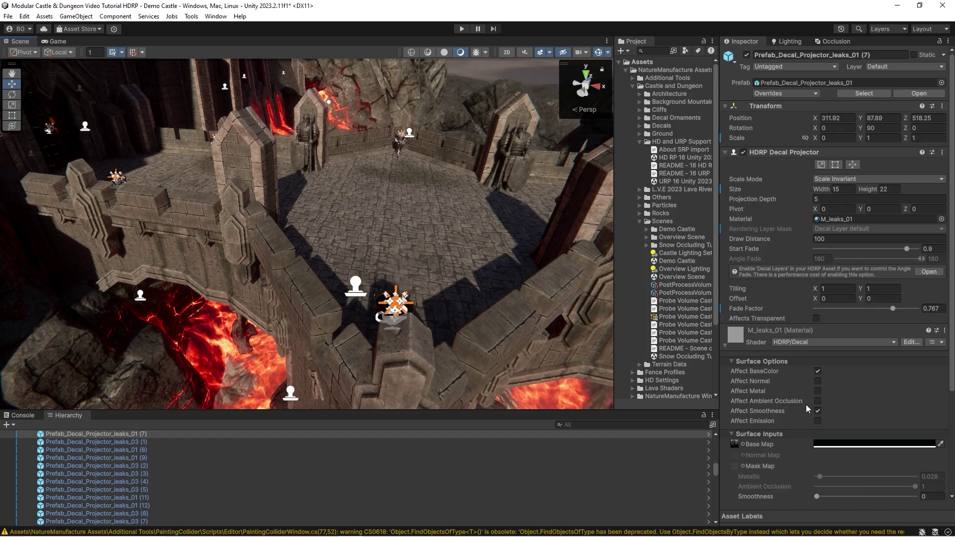
# Select the Ice_02 (1) decal projector on the stone floor and slide it to about Z 654.847.
pyautogui.moveTo(366, 301); pyautogui.dragTo(473, 282, button='right')
pyautogui.press('w')
pyautogui.click(311, 297)
pyautogui.moveTo(482, 280); pyautogui.dragTo(455, 295)
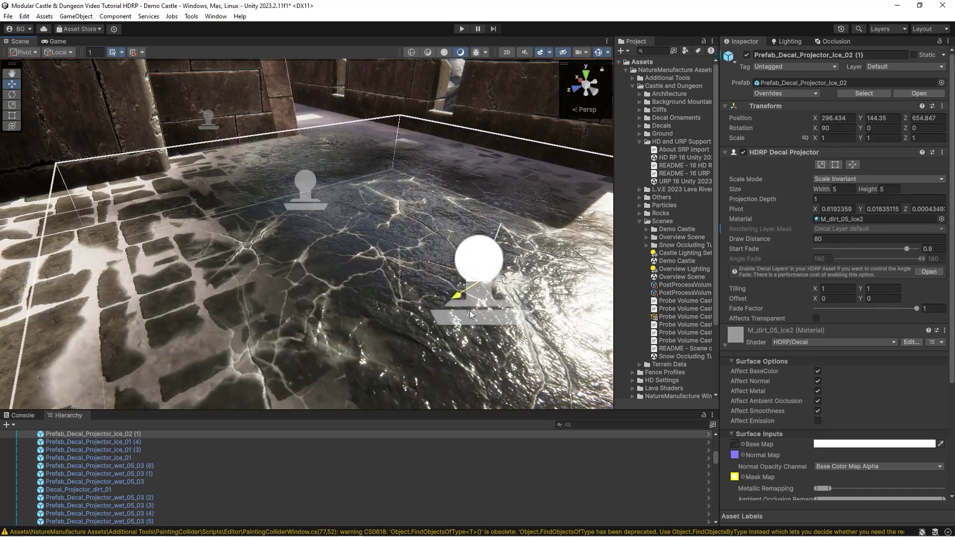
pyautogui.moveTo(258, 280); pyautogui.dragTo(319, 274, button='right')
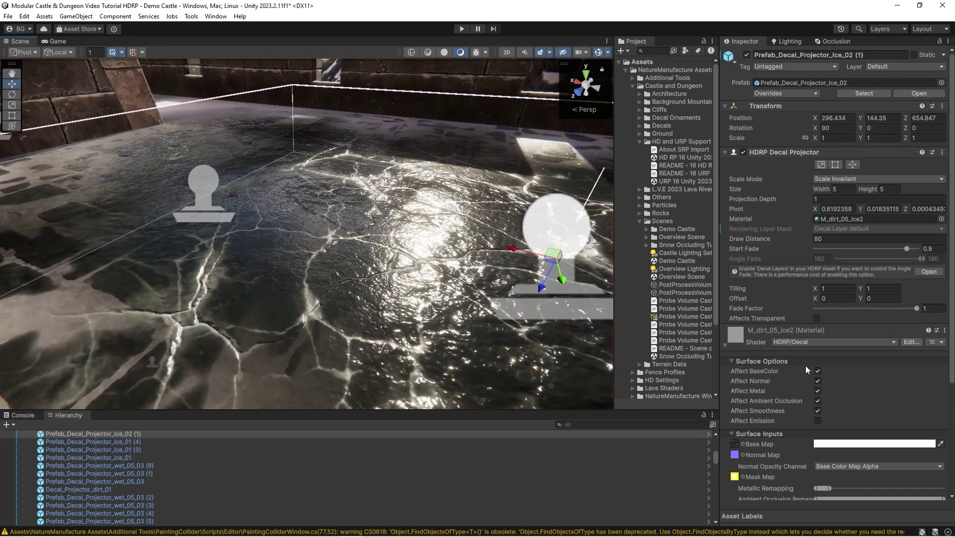
# Disable Affect Normal in the M_dirt_05_ice2 decal material and slide the ice decal to about Z 656.053.
pyautogui.click(818, 382)
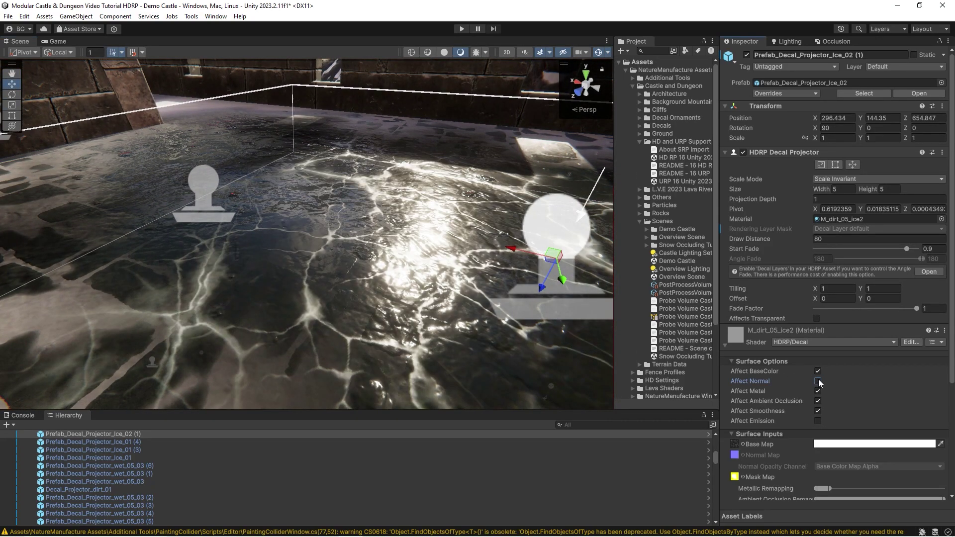
pyautogui.moveTo(448, 224); pyautogui.dragTo(438, 249, button='right')
pyautogui.moveTo(426, 238); pyautogui.dragTo(365, 309)
pyautogui.moveTo(365, 310)
pyautogui.mouseDown(button='right')
pyautogui.moveTo(354, 328)
pyautogui.moveTo(363, 311)
pyautogui.mouseUp(button='right')
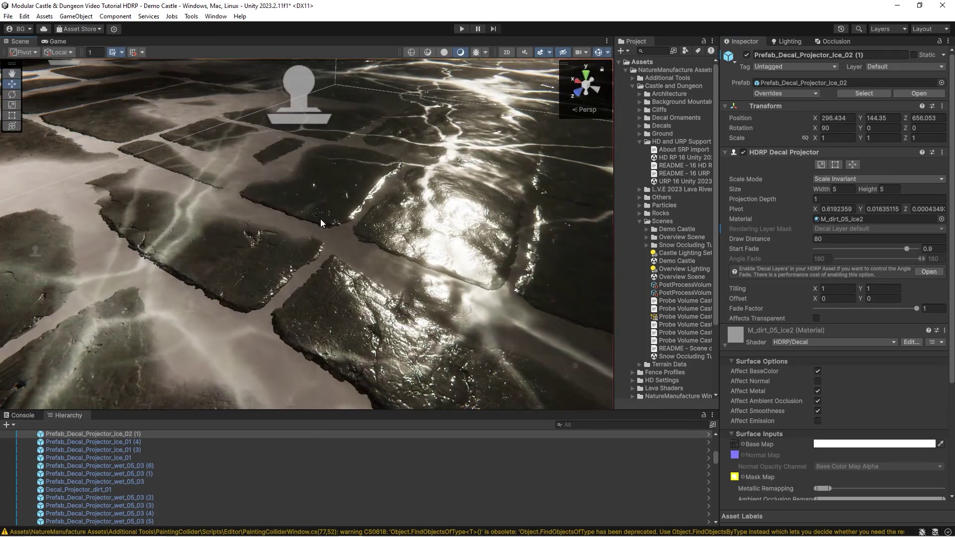
# Toggle Affect Normal and Affect Smoothness on the ice decal material to compare the effect, leaving both enabled.
pyautogui.click(817, 382)
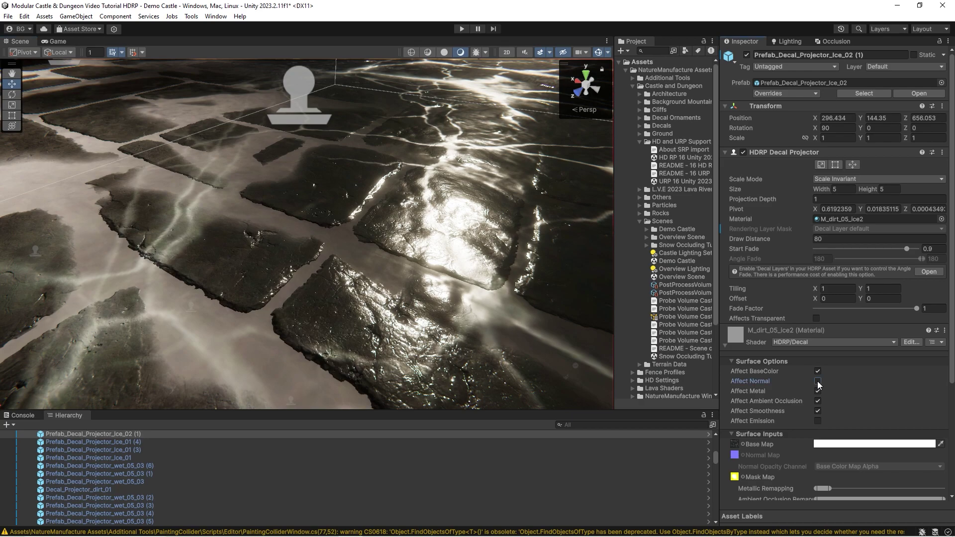
pyautogui.click(818, 382)
pyautogui.click(818, 381)
pyautogui.click(818, 381)
pyautogui.scroll(-3, 420, 290)
pyautogui.click(817, 411)
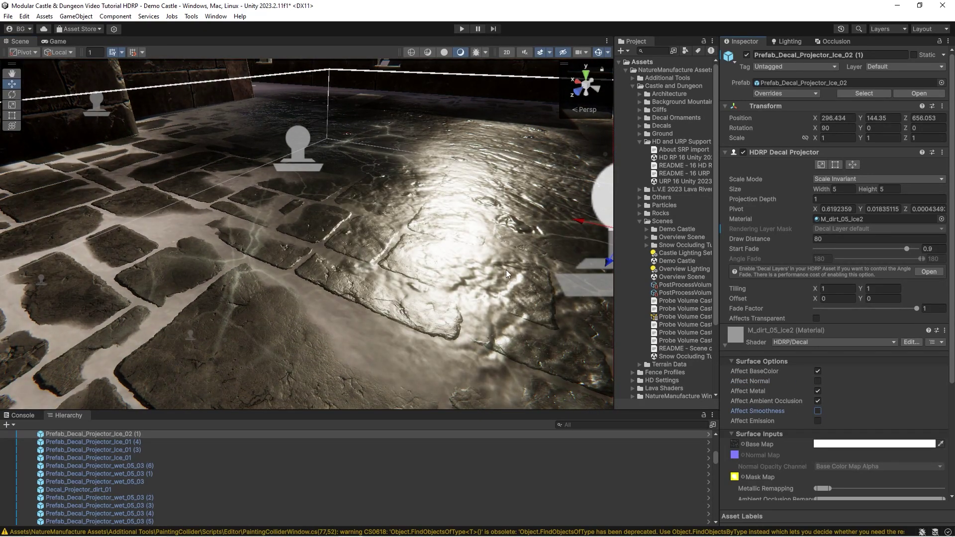
pyautogui.click(817, 411)
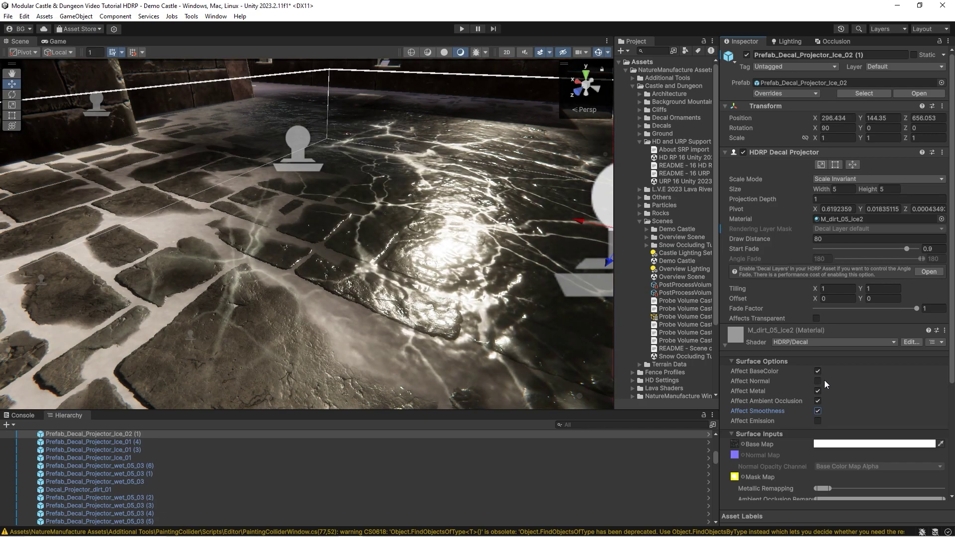
pyautogui.click(818, 381)
# Move the ice decal beside the wall to about X 293.527, Y 146.101 and tilt it to rotation 58.942, -90, -90.
pyautogui.moveTo(338, 278); pyautogui.dragTo(244, 333, button='right')
pyautogui.moveTo(246, 320); pyautogui.dragTo(474, 249)
pyautogui.press('w')
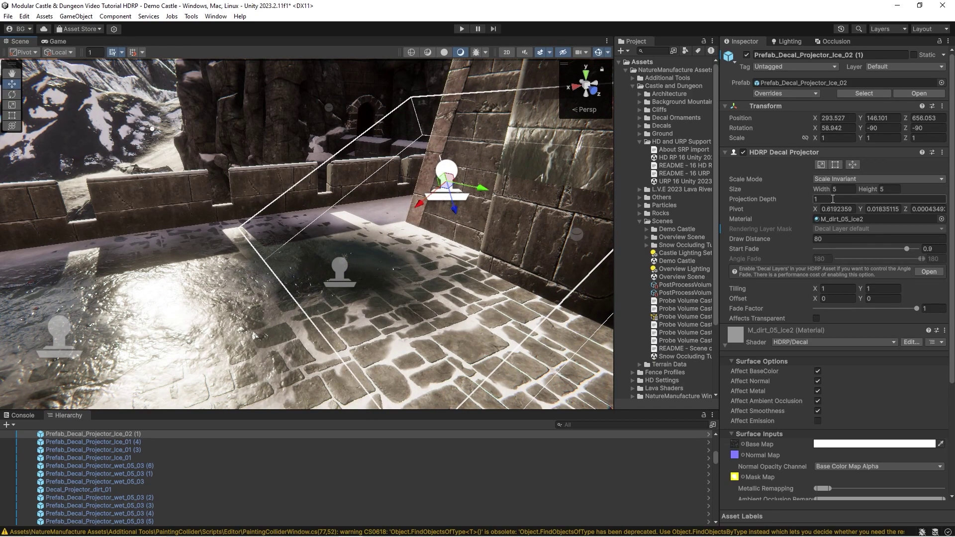
# Set the ice decal's projection depth to 6, slide it to about Z 656.432, and reduce the depth to 4.9.
pyautogui.write('6')
pyautogui.moveTo(437, 248); pyautogui.dragTo(460, 223, button='right')
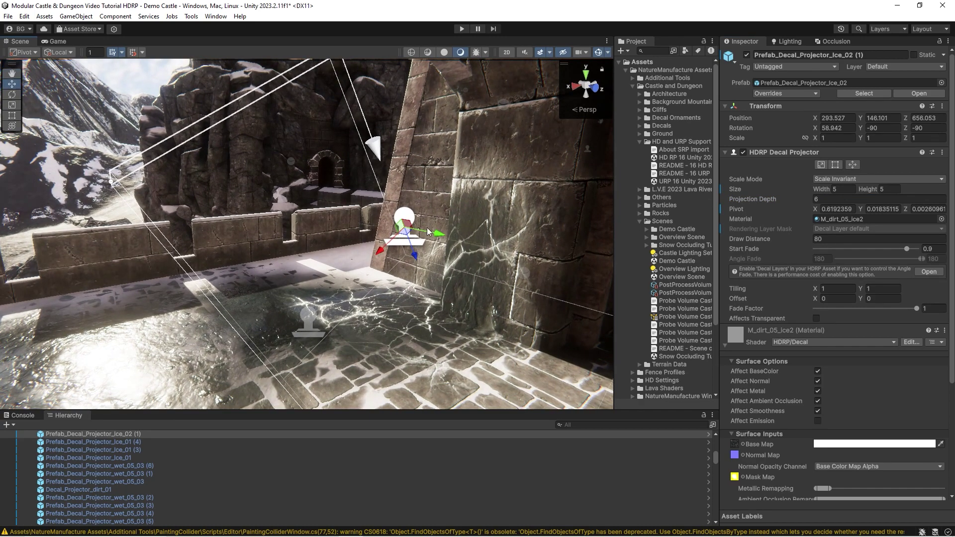
pyautogui.moveTo(447, 239); pyautogui.dragTo(468, 244)
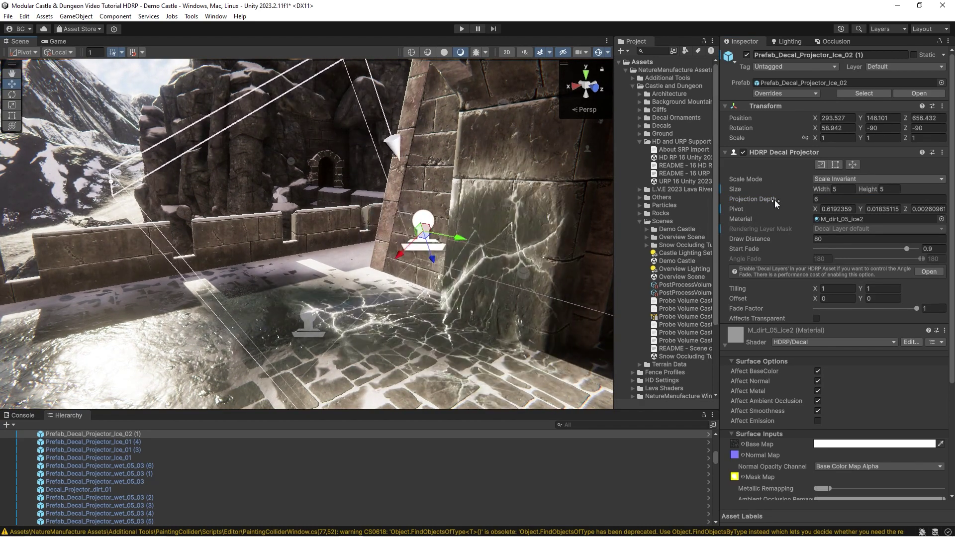
pyautogui.moveTo(774, 200); pyautogui.dragTo(754, 199)
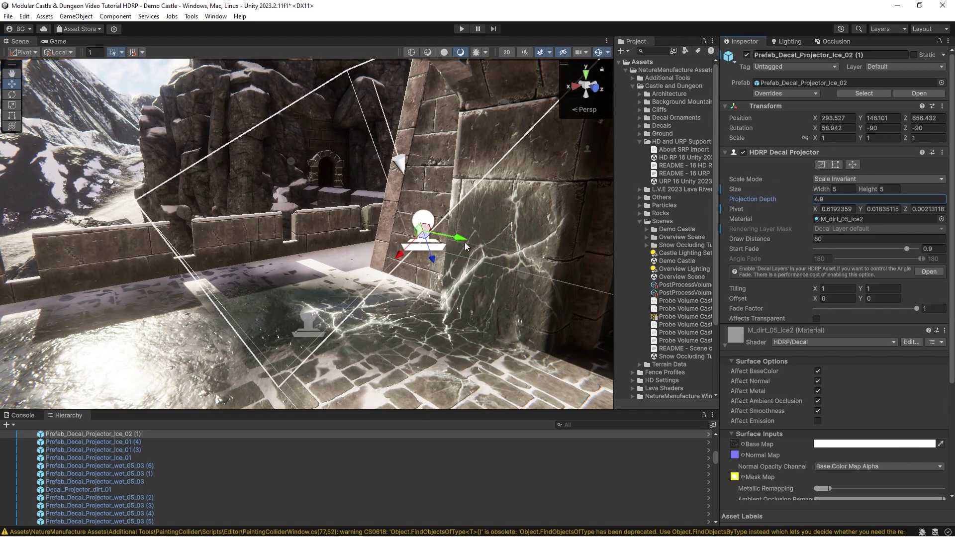
# Select the rune ornament on the statue's shield and locate its ornament_pic_08g mesh in the project.
pyautogui.moveTo(466, 247); pyautogui.dragTo(366, 237, button='right')
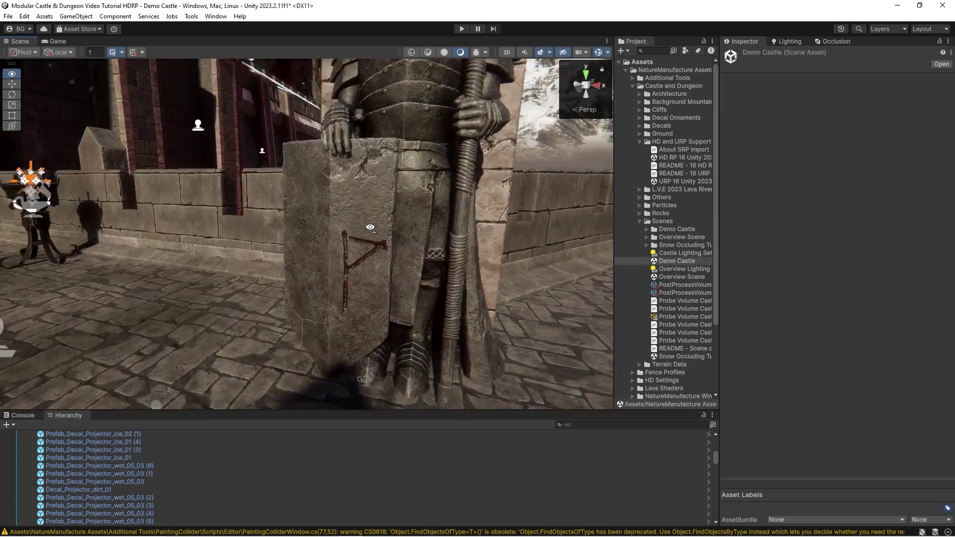
pyautogui.scroll(-5, 378, 230)
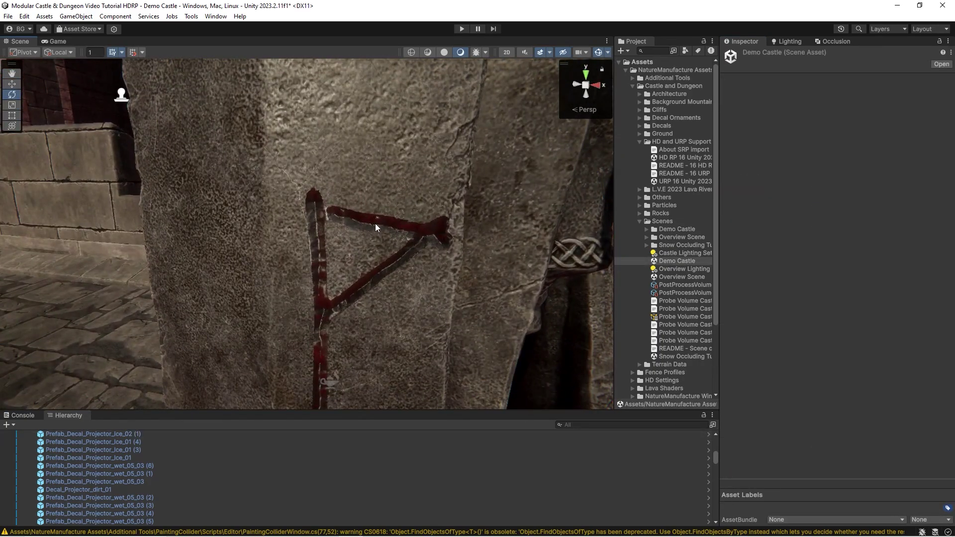
pyautogui.click(375, 227)
pyautogui.press('f')
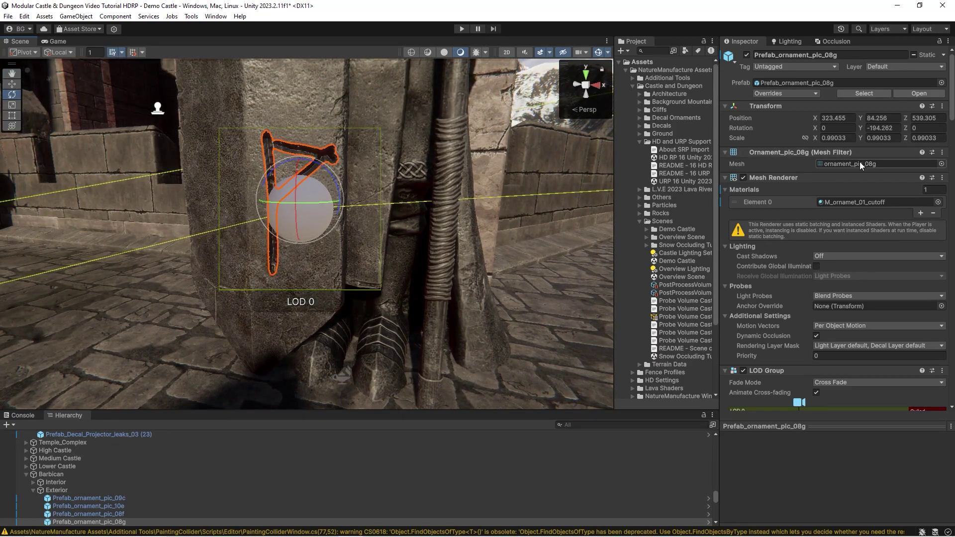
pyautogui.click(860, 163)
# Raise the rune ornament on the shield to about Y 84.349.
pyautogui.moveTo(259, 183); pyautogui.dragTo(262, 164, button='right')
pyautogui.press('w')
pyautogui.press('w')
pyautogui.moveTo(275, 212); pyautogui.dragTo(267, 197, button='right')
pyautogui.moveTo(286, 254); pyautogui.dragTo(285, 216)
pyautogui.press('s')
pyautogui.moveTo(285, 216); pyautogui.dragTo(266, 211, button='right')
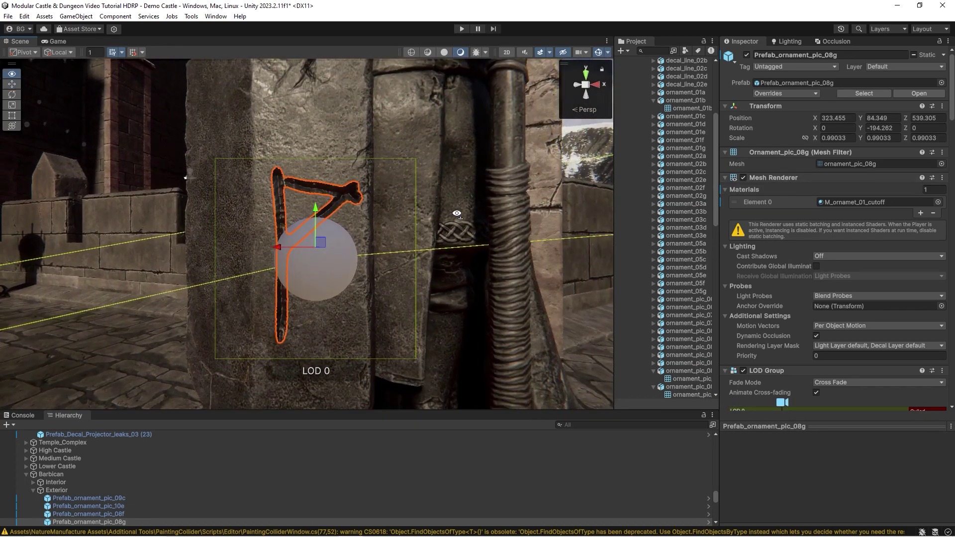
# Open the ornament's M_ornamet_01_cutoff material and set its Alpha Clip Threshold to 0.37.
pyautogui.click(836, 202)
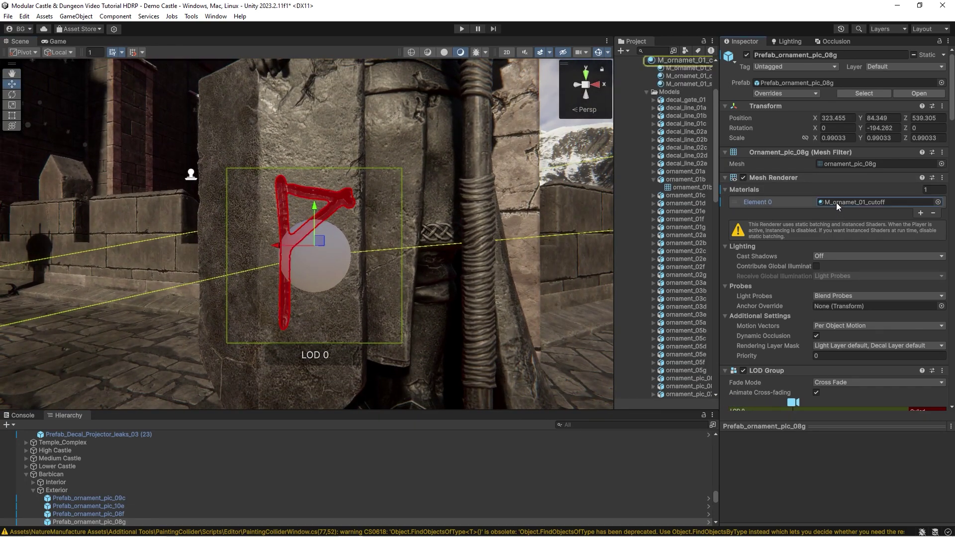
pyautogui.click(671, 62)
pyautogui.moveTo(793, 193); pyautogui.dragTo(797, 196)
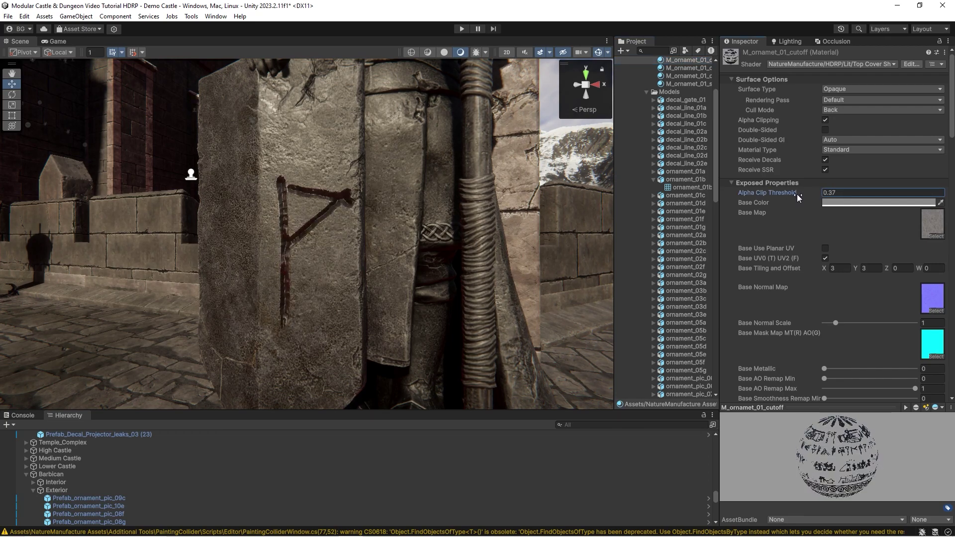
# Inspect the shield ornament's ornament_pic_08g mesh in an enlarged preview.
pyautogui.keyDown('alt'); pyautogui.moveTo(359, 218); pyautogui.dragTo(349, 203); pyautogui.keyUp('alt')
pyautogui.click(336, 214)
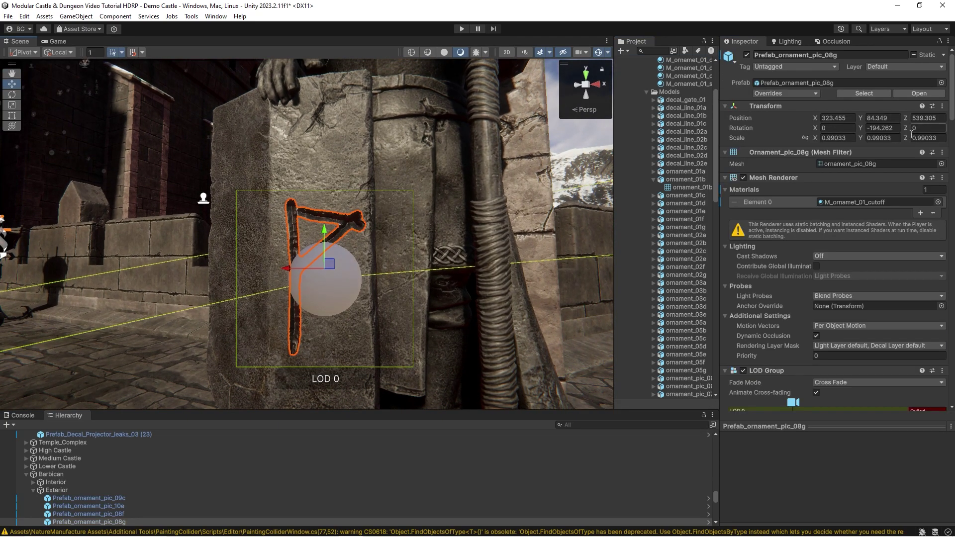
pyautogui.click(839, 164)
pyautogui.click(690, 395)
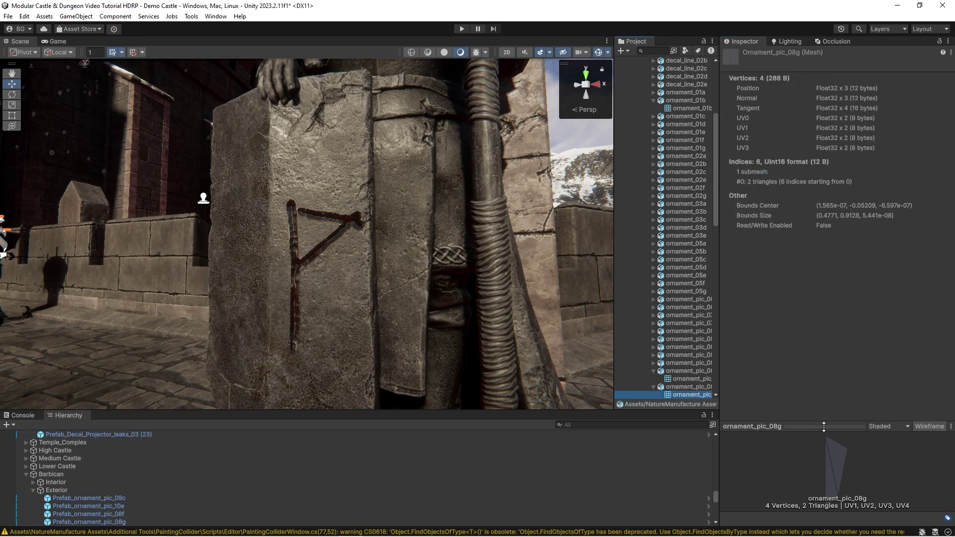
pyautogui.moveTo(823, 427); pyautogui.dragTo(851, 273)
# Open the Nature Manufacture Vertex Painter for the shield ornament, with only Draw R enabled.
pyautogui.click(327, 224)
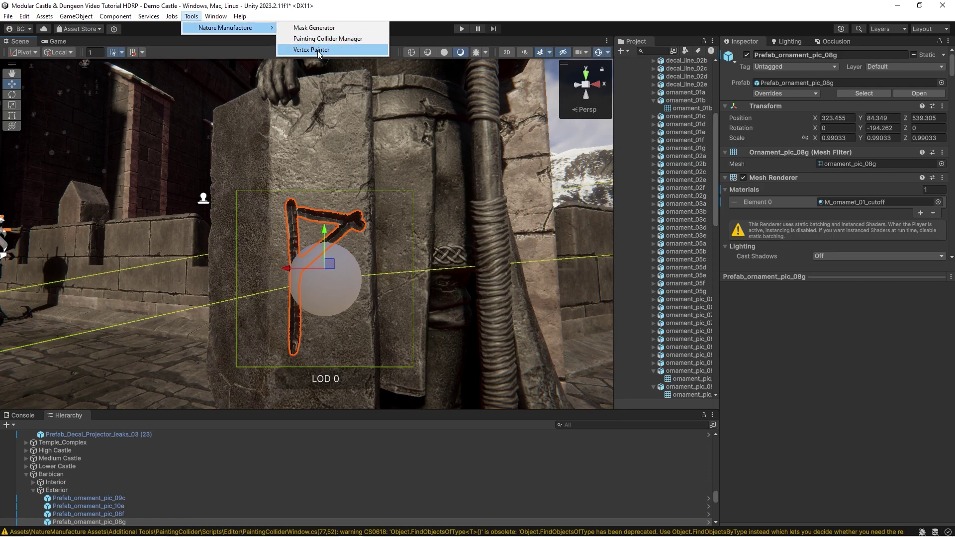
pyautogui.click(319, 51)
pyautogui.moveTo(553, 16); pyautogui.dragTo(580, 186)
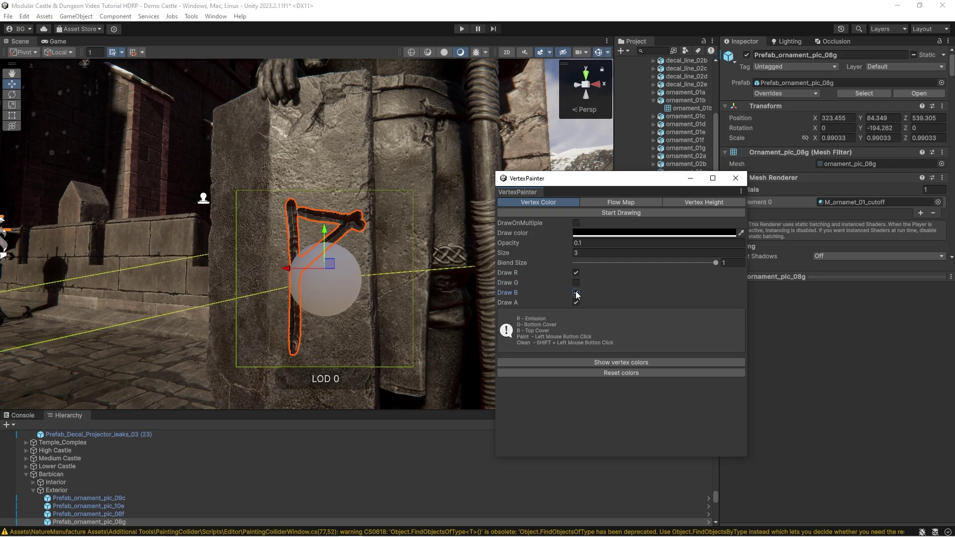
# Set the vertex draw color to cyan and the blend size to 0.283.
pyautogui.click(607, 234)
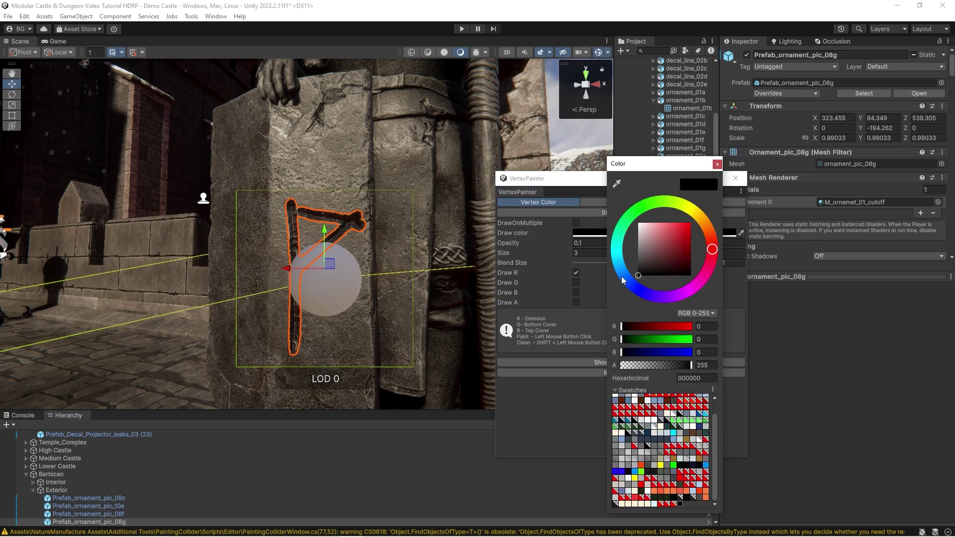
pyautogui.moveTo(301, 242)
pyautogui.mouseDown(button='right')
pyautogui.moveTo(303, 251)
pyautogui.moveTo(261, 259)
pyautogui.mouseUp(button='right')
pyautogui.click(581, 234)
pyautogui.moveTo(629, 326); pyautogui.dragTo(592, 326)
pyautogui.moveTo(252, 222); pyautogui.dragTo(256, 224, button='right')
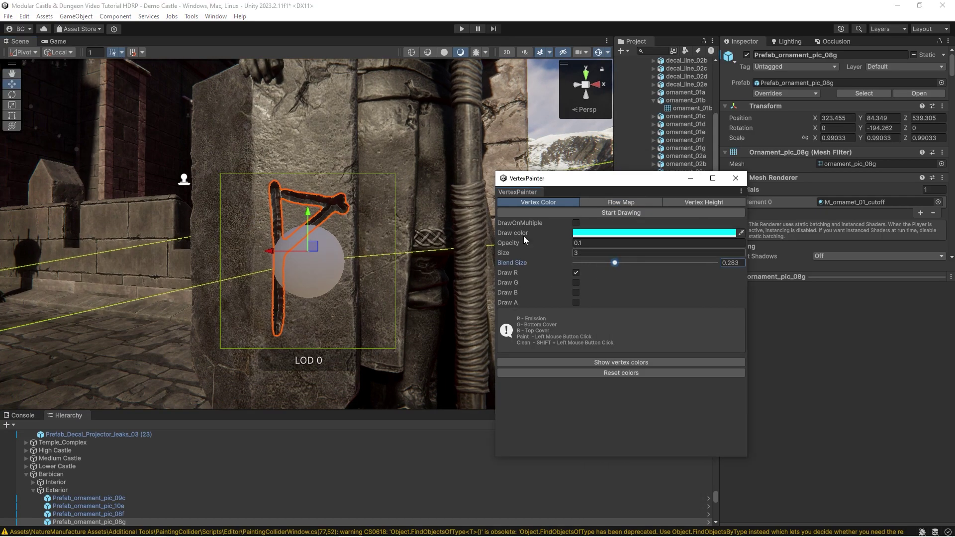
# Start vertex drawing with brush size 0.5 and paint the R emission channel over the shield's rune ornament.
pyautogui.click(601, 212)
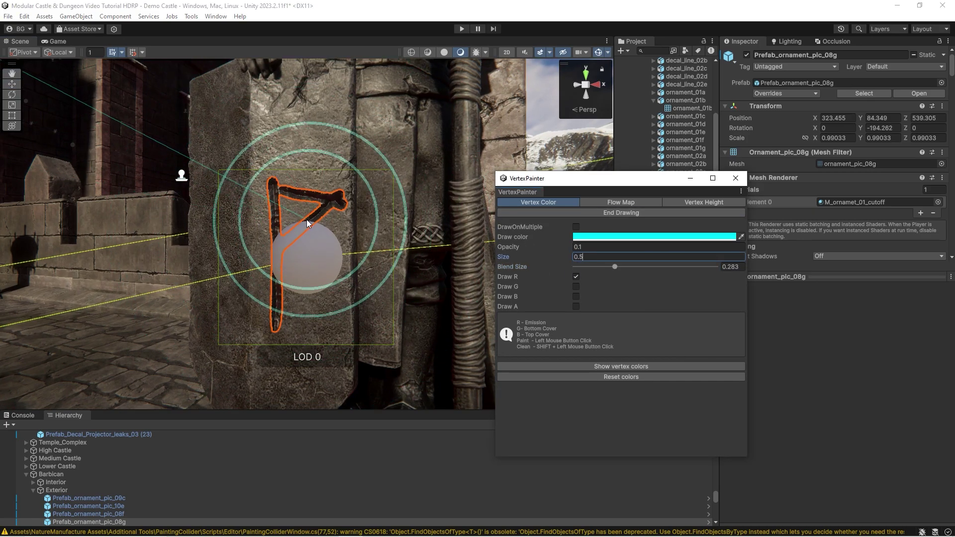
pyautogui.moveTo(300, 209); pyautogui.dragTo(298, 209)
pyautogui.press('w')
pyautogui.moveTo(297, 210)
pyautogui.mouseDown(button='right')
pyautogui.moveTo(286, 216)
pyautogui.moveTo(302, 217)
pyautogui.mouseUp(button='right')
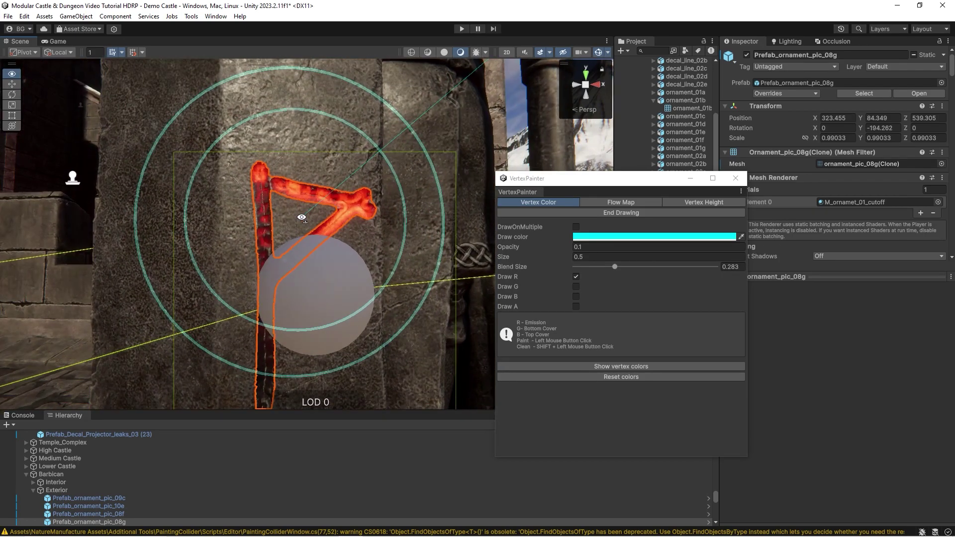
pyautogui.rightClick(310, 258)
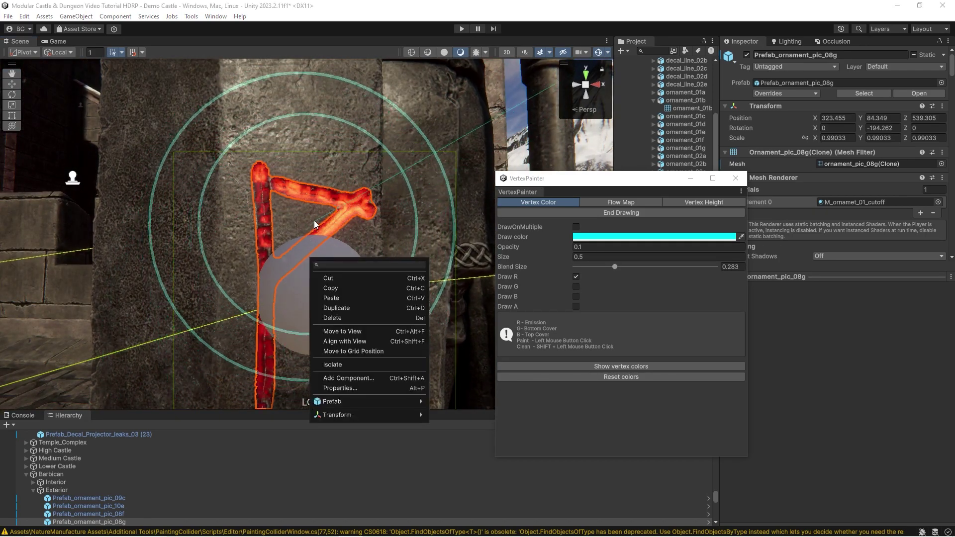
pyautogui.click(314, 222)
pyautogui.moveTo(305, 202); pyautogui.dragTo(172, 207, button='right')
pyautogui.press('s')
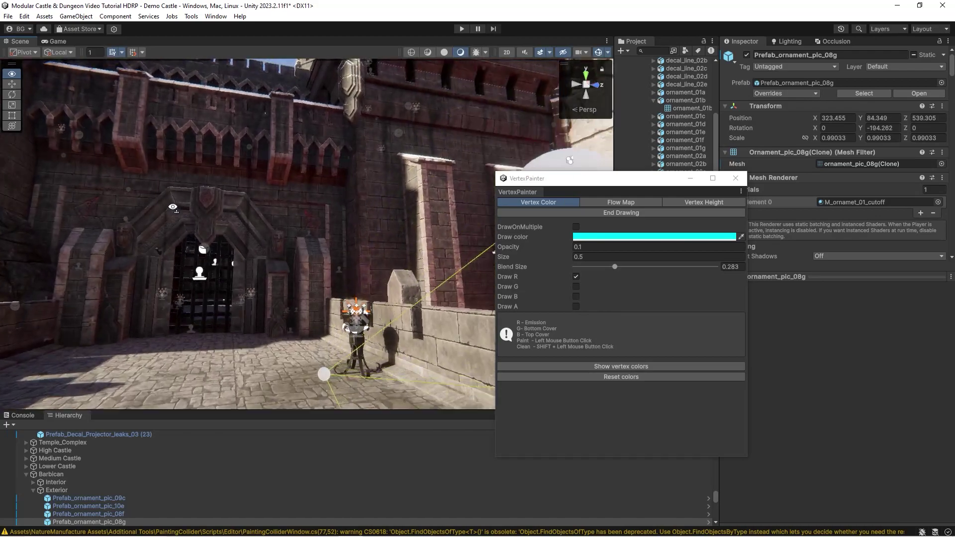
# End vertex drawing on the shield ornament and select the crowned face ornament Prefab_ornament_pic_10b, framed in view.
pyautogui.press('f')
pyautogui.click(585, 211)
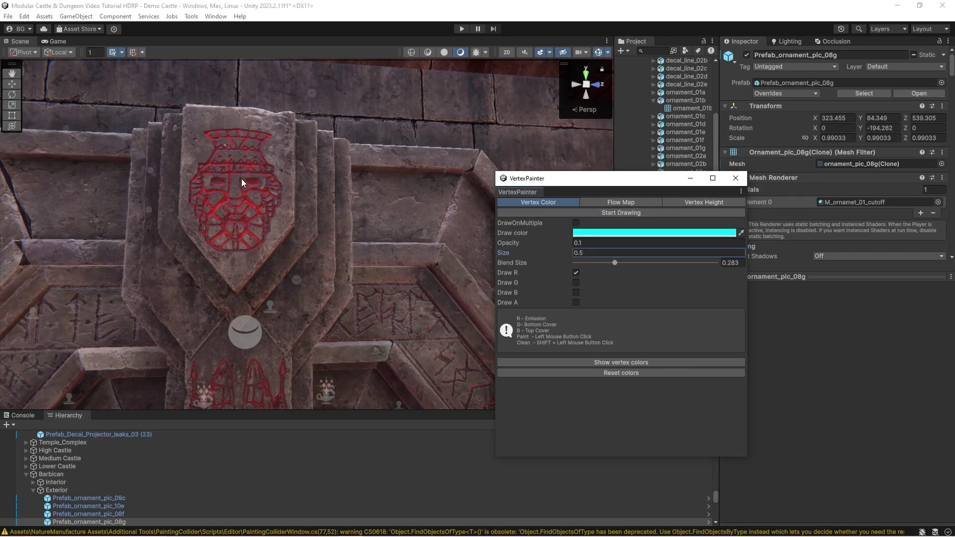
pyautogui.click(241, 178)
pyautogui.press('f')
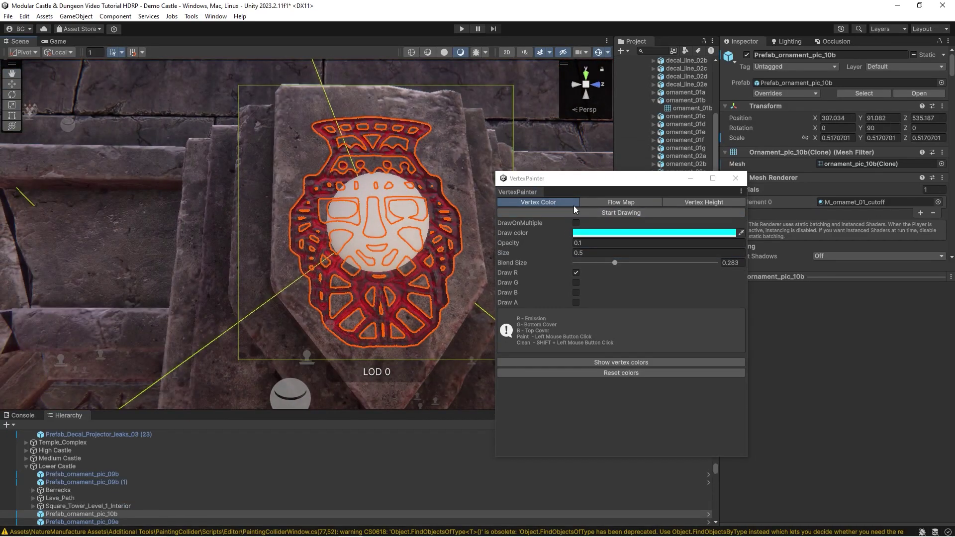
# Set the brush size to 1, paint the R emission on the face ornament, clear it, and end drawing.
pyautogui.click(575, 212)
pyautogui.moveTo(372, 166)
pyautogui.mouseDown()
pyautogui.moveTo(391, 153)
pyautogui.moveTo(395, 200)
pyautogui.moveTo(336, 222)
pyautogui.moveTo(402, 199)
pyautogui.moveTo(374, 261)
pyautogui.moveTo(403, 227)
pyautogui.mouseUp()
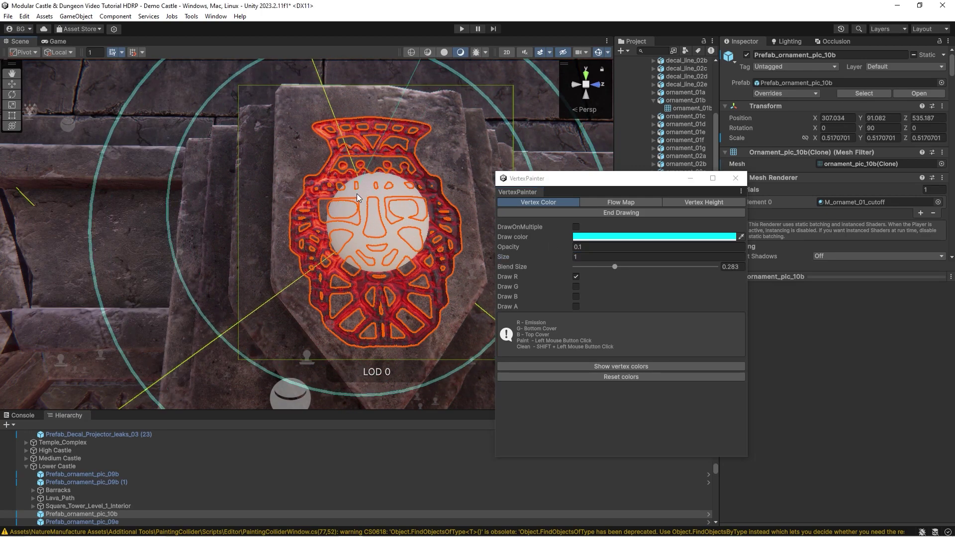
pyautogui.keyDown('shift'); pyautogui.moveTo(356, 192); pyautogui.dragTo(330, 215); pyautogui.keyUp('shift')
pyautogui.click(563, 213)
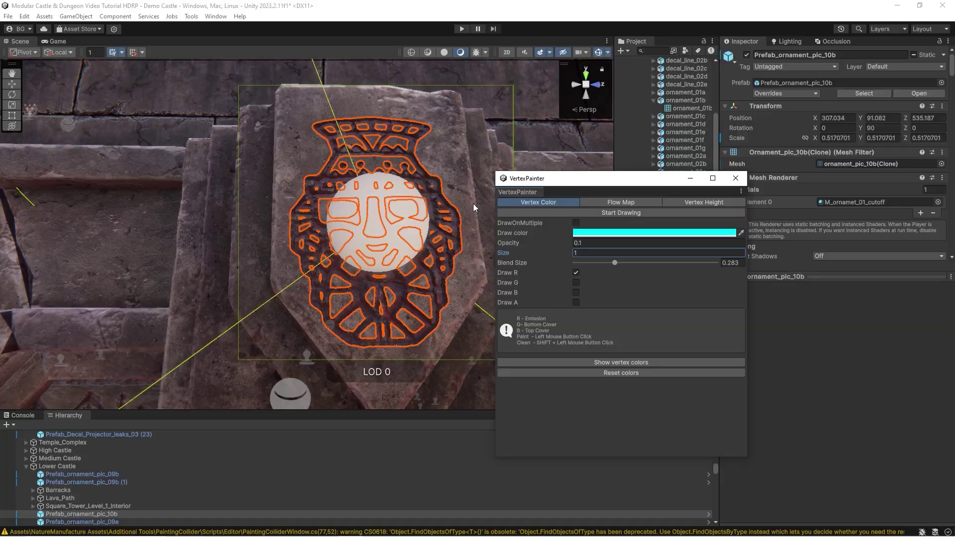
# Go to the rune-covered stone doors in the cliff and select Prefab_decal_gate_01 inside Prefab_Stone_Doors_1_Magic (1).
pyautogui.moveTo(218, 187); pyautogui.dragTo(231, 218, button='right')
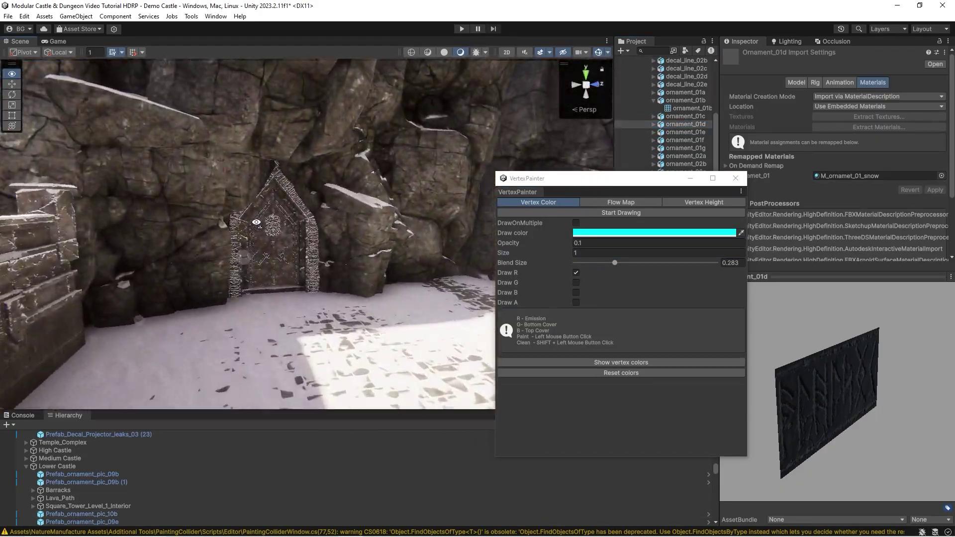
pyautogui.click(361, 244)
pyautogui.click(362, 248)
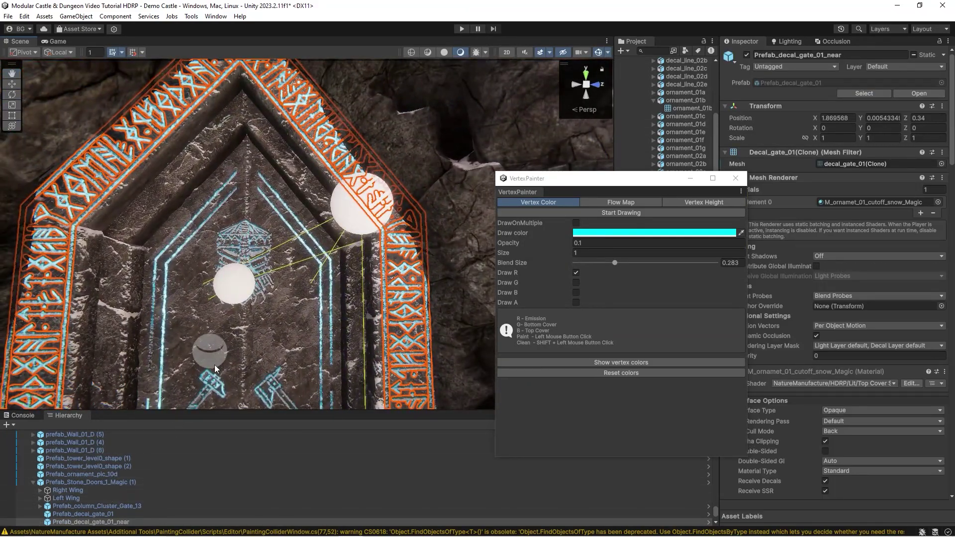
pyautogui.click(85, 482)
pyautogui.click(76, 515)
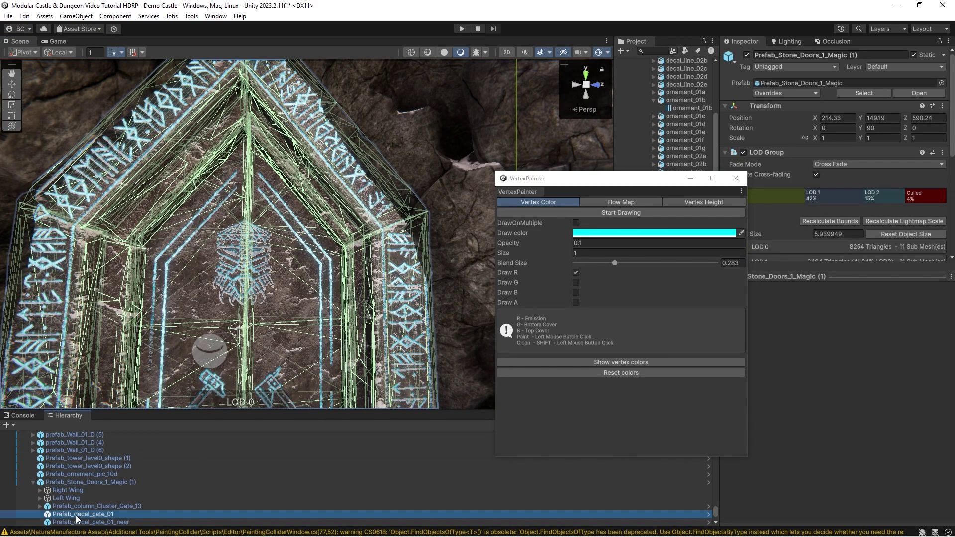
# Open the gate decal's M_ornamet_01_cutoff_snow_Magic material and review its emission and rim color settings.
pyautogui.moveTo(662, 185); pyautogui.dragTo(610, 98)
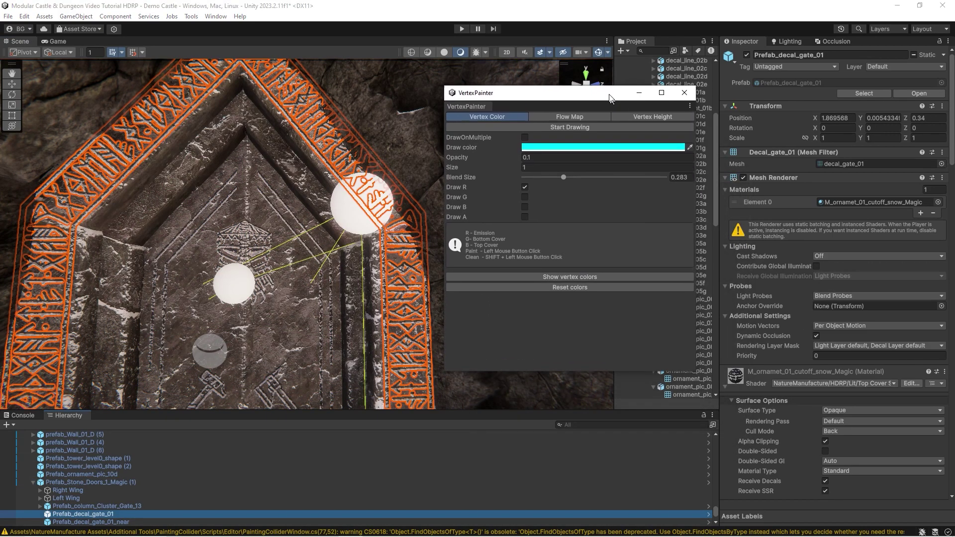
pyautogui.click(841, 203)
pyautogui.click(681, 59)
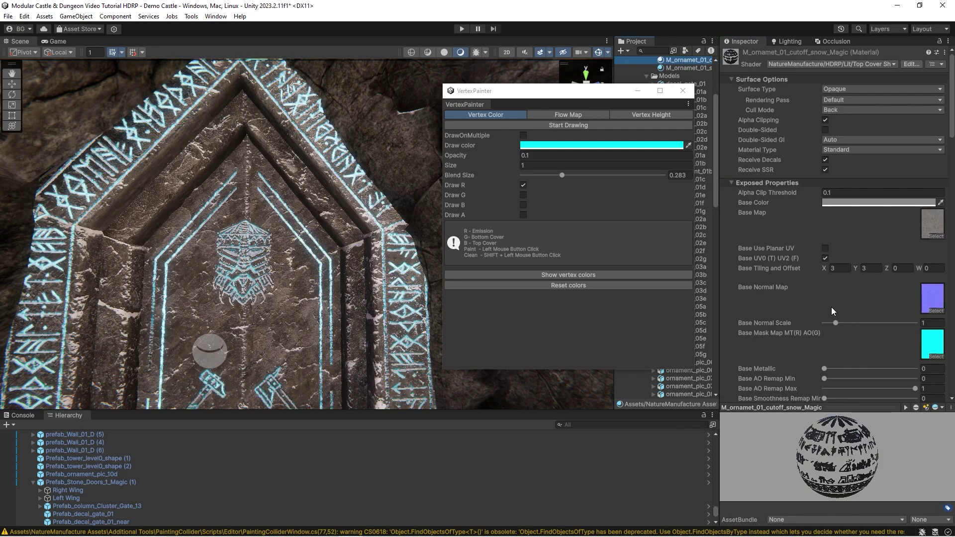
pyautogui.scroll(-10, 831, 306)
pyautogui.scroll(-5, 827, 302)
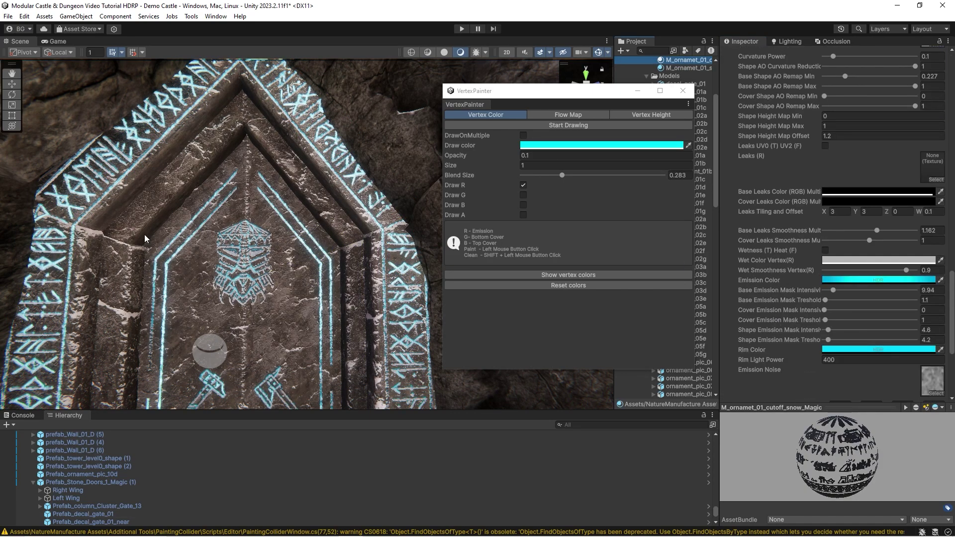
# Compare Prefab_decal_gate_01_near with Prefab_decal_gate_01 on the stone door frame.
pyautogui.click(350, 194)
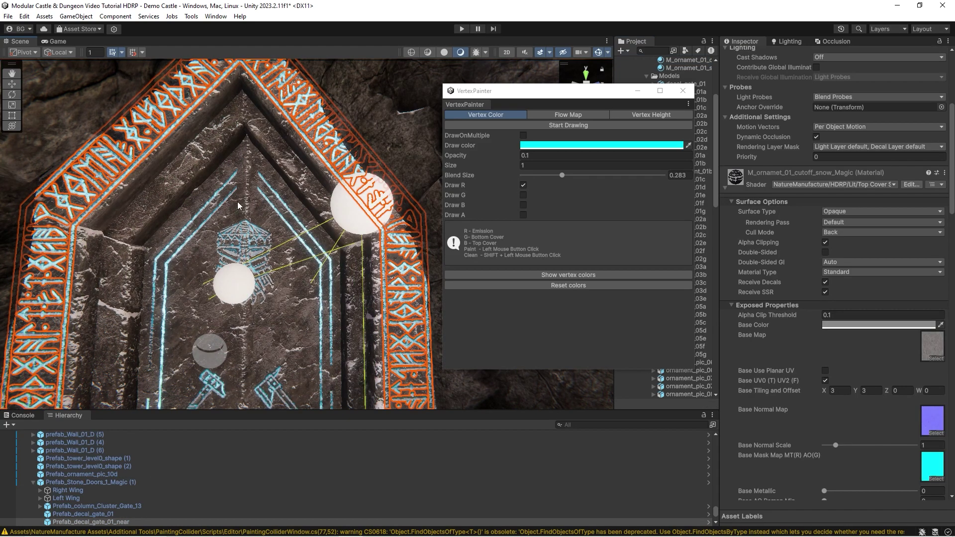
pyautogui.moveTo(238, 203); pyautogui.dragTo(187, 283, button='right')
pyautogui.click(108, 516)
pyautogui.press('w')
pyautogui.press('s')
# Inspect the LOD 0 and LOD 1 renderers in the LOD Group of Prefab_Stone_Doors_1_Magic (1).
pyautogui.click(86, 482)
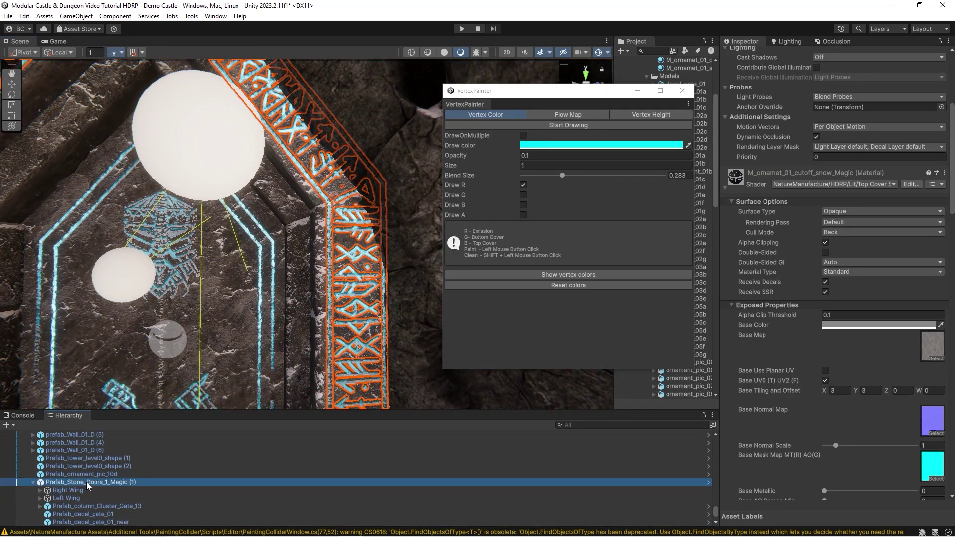
pyautogui.scroll(5, 840, 175)
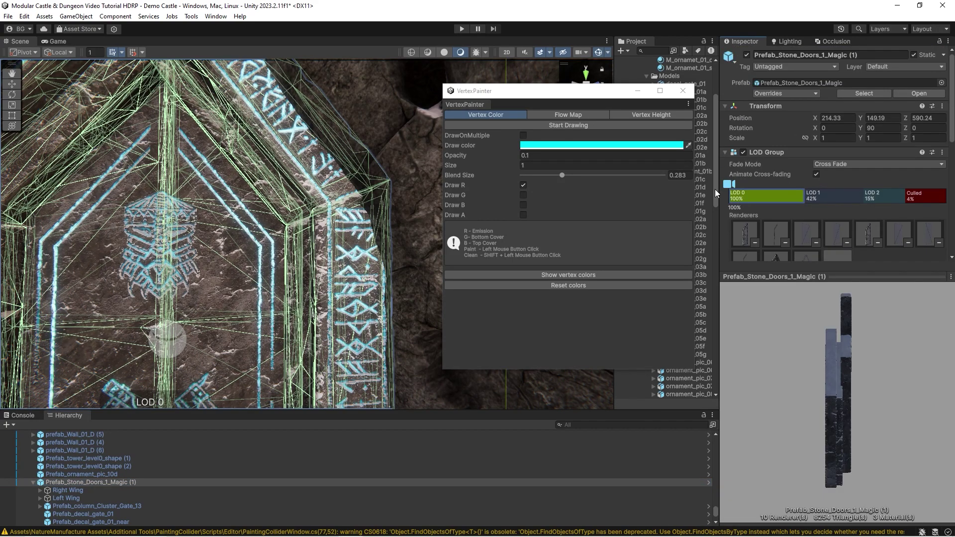
pyautogui.moveTo(209, 239); pyautogui.dragTo(159, 245, button='right')
pyautogui.scroll(-5, 779, 220)
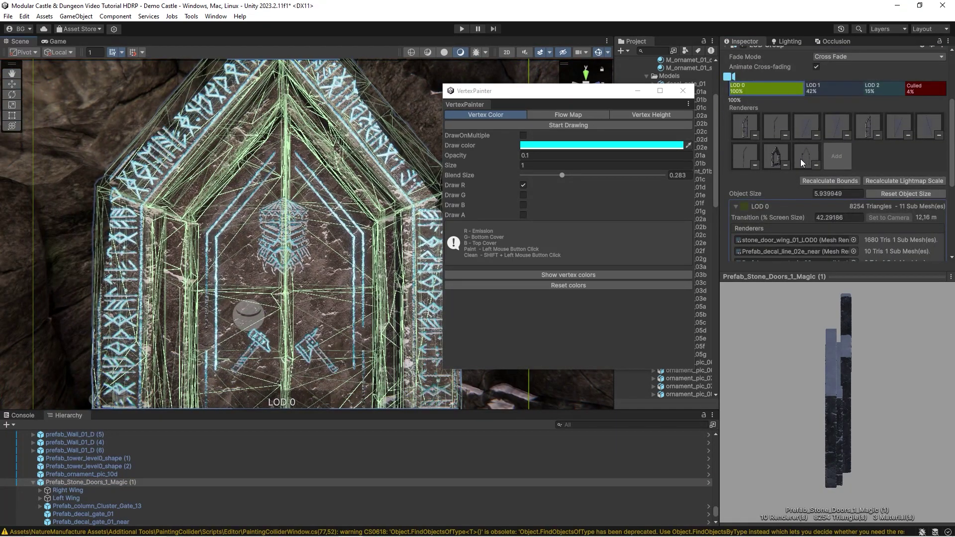
pyautogui.click(801, 159)
pyautogui.click(837, 88)
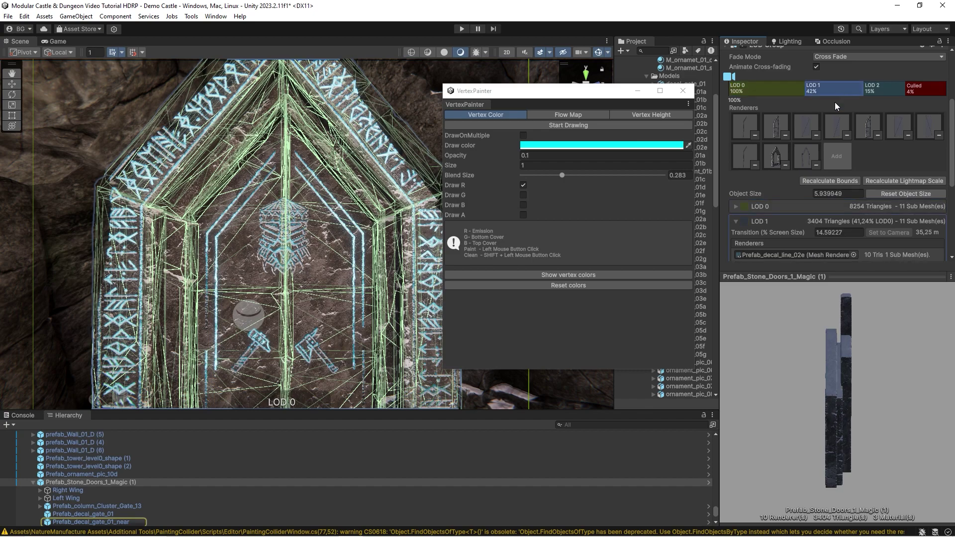
# Start vertex drawing on Prefab_decal_gate_01_near, then clear and repaint the R emission on its door frame runes.
pyautogui.click(105, 523)
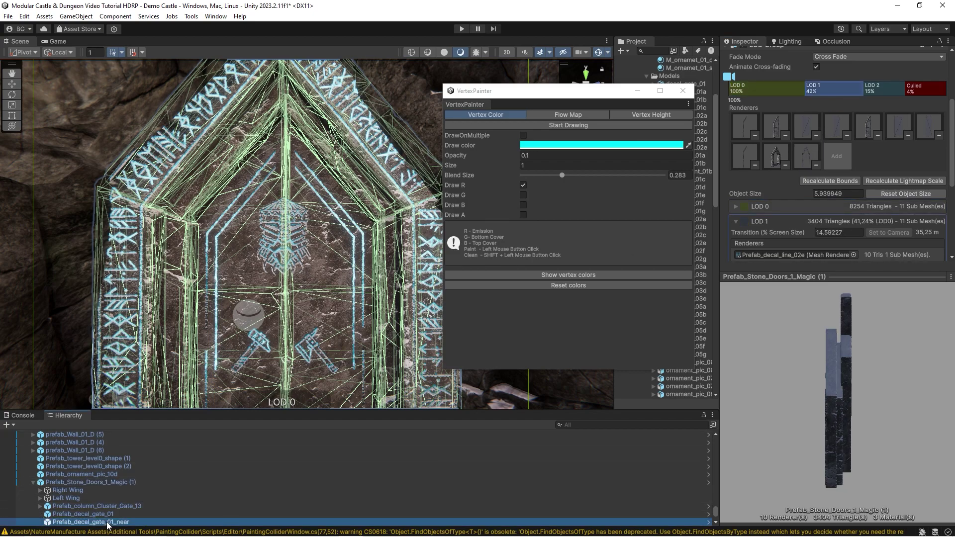
pyautogui.moveTo(208, 249); pyautogui.dragTo(233, 251, button='right')
pyautogui.keyDown('alt'); pyautogui.moveTo(233, 251); pyautogui.dragTo(517, 250); pyautogui.keyUp('alt')
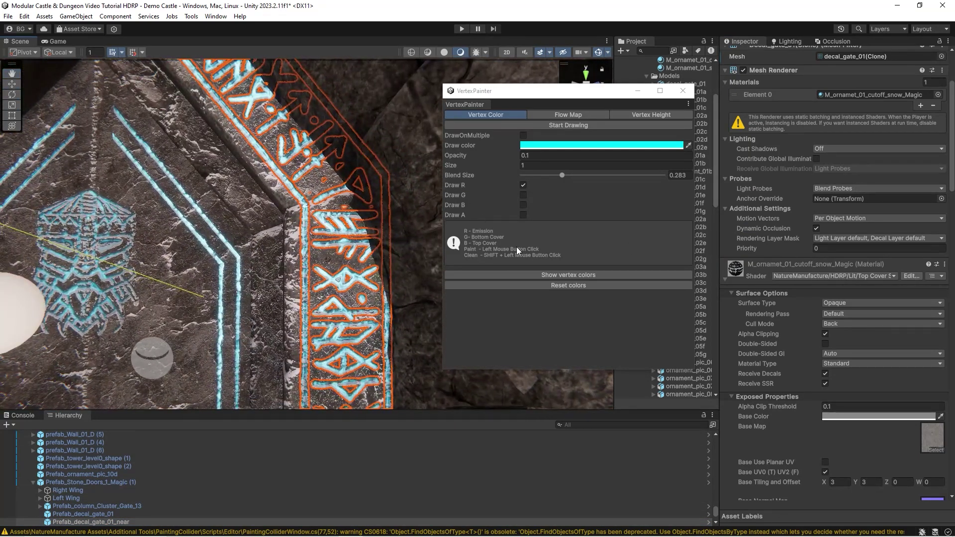
pyautogui.click(549, 127)
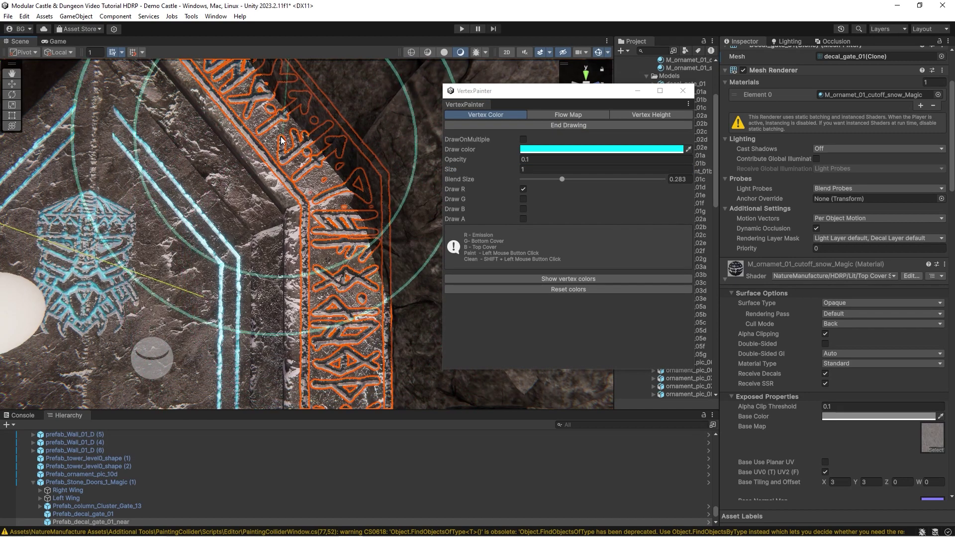
pyautogui.moveTo(328, 249); pyautogui.dragTo(274, 113, button='right')
pyautogui.press('s')
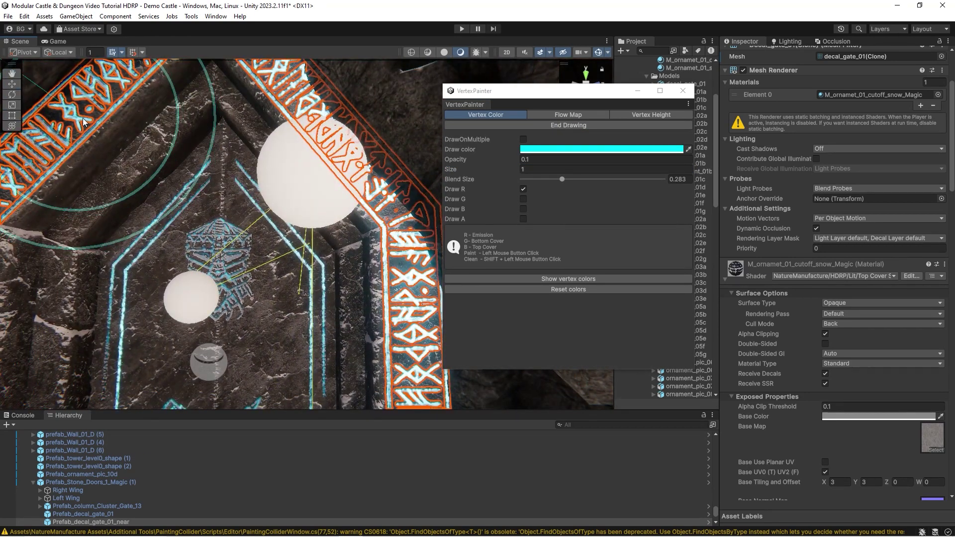
# Examine the Prefab_decal_gate_01 runes up close, then select the whole stone doors prefab.
pyautogui.click(89, 515)
pyautogui.press('w')
pyautogui.moveTo(269, 259); pyautogui.dragTo(275, 260, button='right')
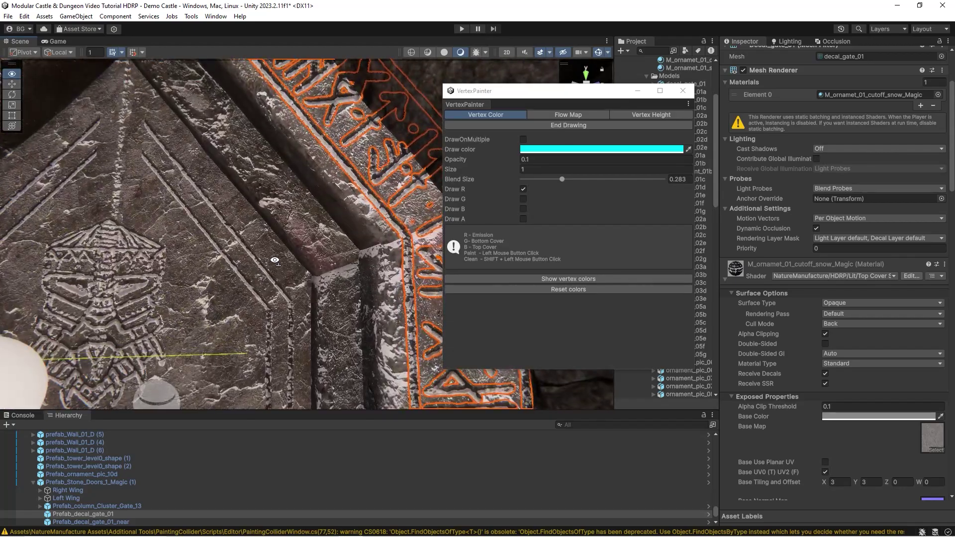
pyautogui.keyDown('alt'); pyautogui.moveTo(275, 260); pyautogui.dragTo(259, 209); pyautogui.keyUp('alt')
pyautogui.click(258, 204)
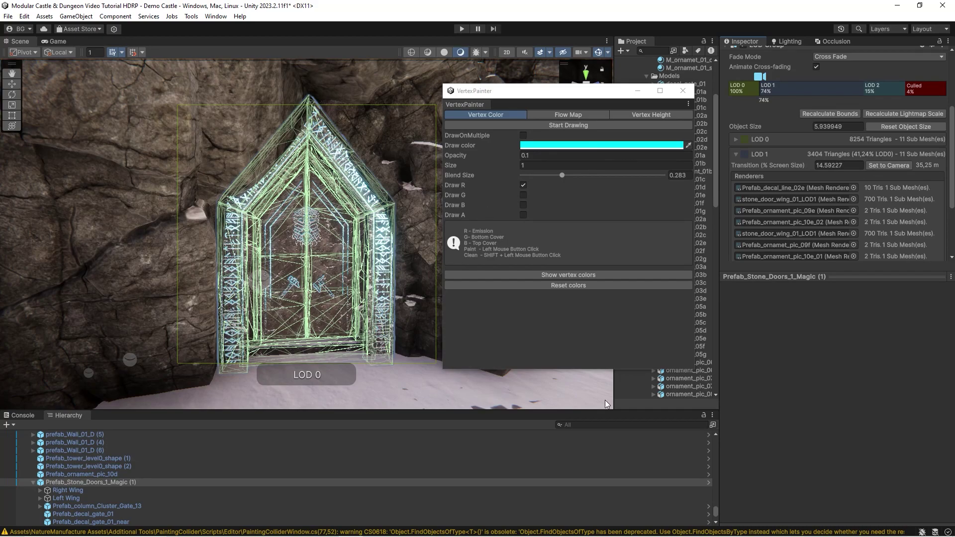
# Preview the ornament_pic_08a model and look around the castle's interior hall.
pyautogui.click(688, 394)
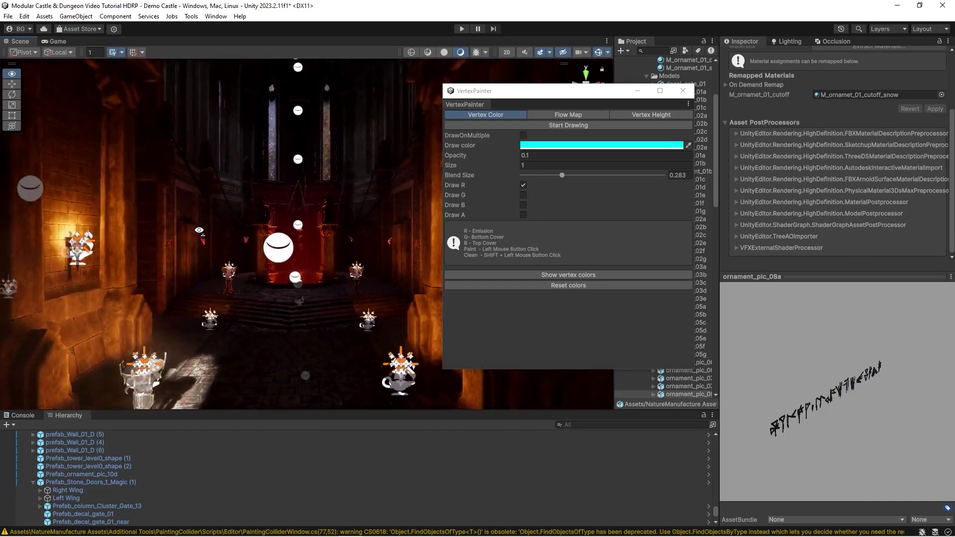
pyautogui.moveTo(199, 229); pyautogui.dragTo(690, 246, button='right')
pyautogui.moveTo(279, 236); pyautogui.dragTo(575, 69, button='right')
# Go to the snowy courtyard and select the stone pavement mesh Lake Polygon (9), keeping the painter window clear of it.
pyautogui.moveTo(572, 96); pyautogui.dragTo(796, 122)
pyautogui.moveTo(477, 189); pyautogui.dragTo(321, 201, button='right')
pyautogui.click(307, 240)
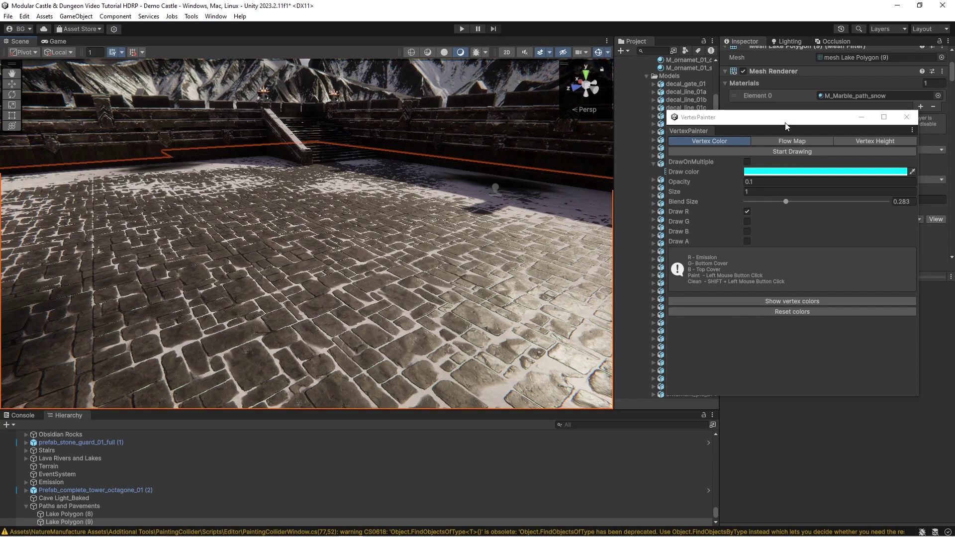
pyautogui.moveTo(787, 119); pyautogui.dragTo(677, 182)
pyautogui.moveTo(359, 199); pyautogui.dragTo(366, 181, button='right')
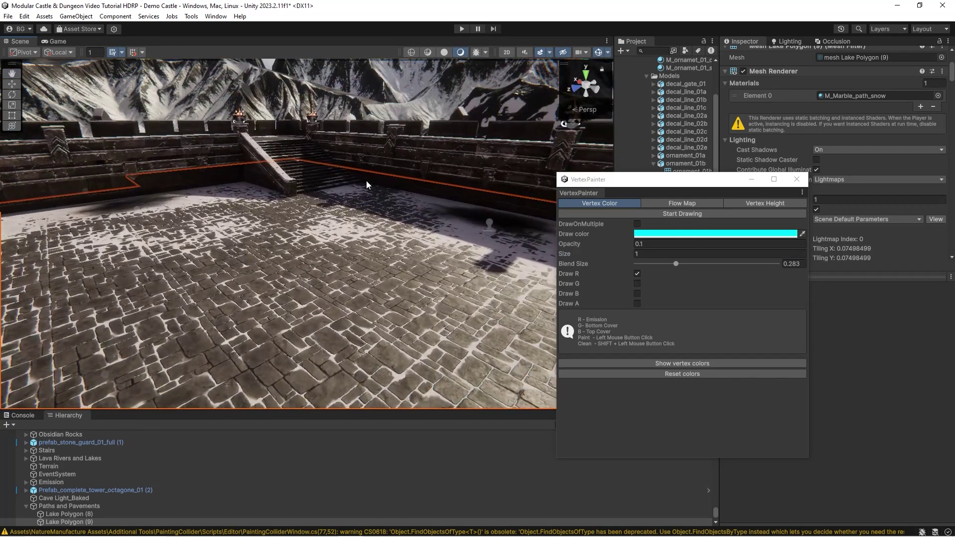
pyautogui.moveTo(460, 219); pyautogui.dragTo(463, 259, button='right')
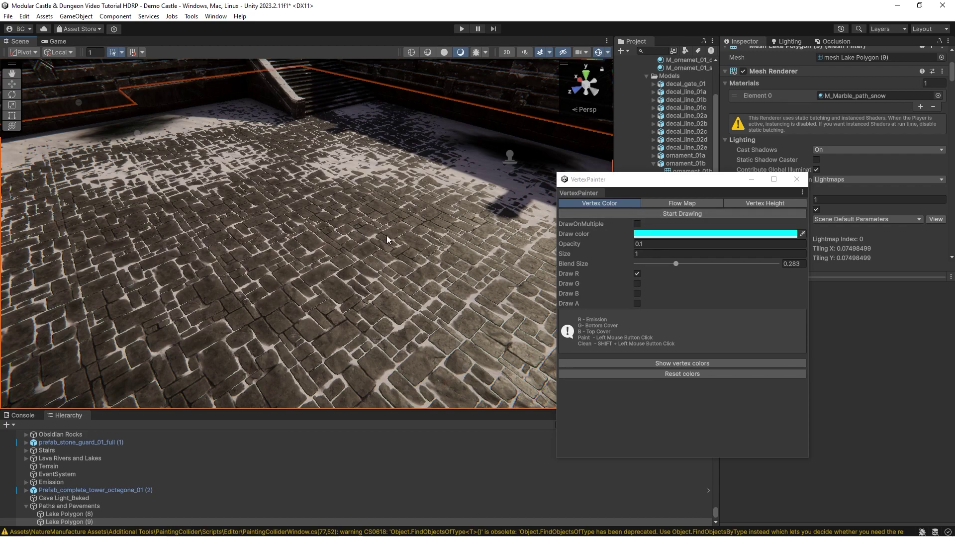
pyautogui.moveTo(294, 277)
pyautogui.mouseDown(button='right')
pyautogui.moveTo(292, 243)
pyautogui.moveTo(281, 264)
pyautogui.mouseUp(button='right')
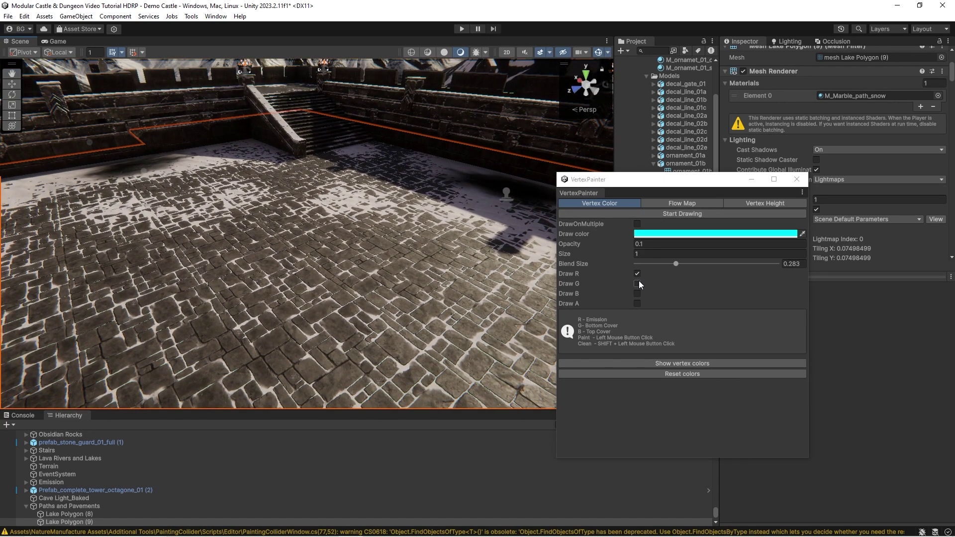
# Start vertex drawing on the courtyard pavement with brush size 5 and paint its R channel across the stones.
pyautogui.click(631, 211)
pyautogui.click(646, 214)
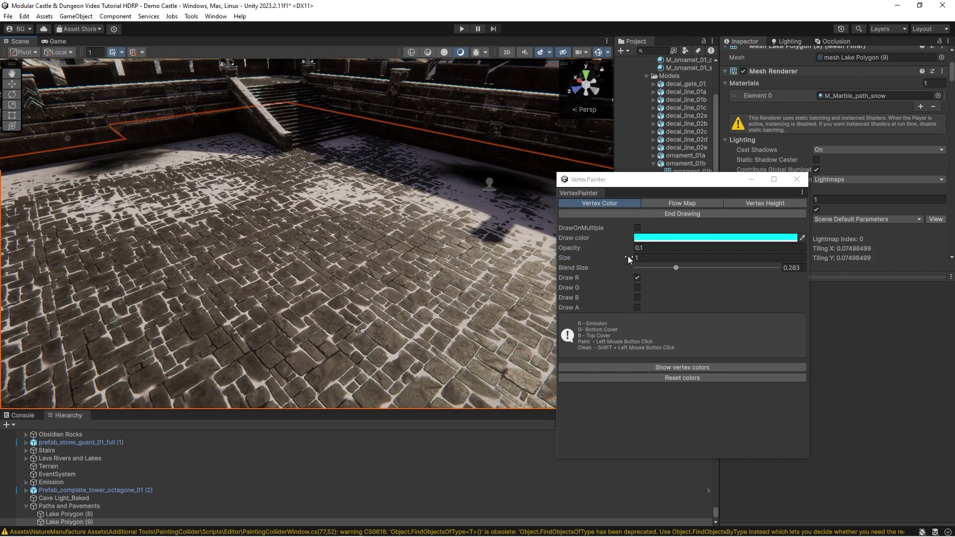
pyautogui.write('5')
pyautogui.moveTo(300, 268); pyautogui.dragTo(288, 265)
pyautogui.press('w')
pyautogui.moveTo(288, 264); pyautogui.dragTo(304, 267, button='right')
pyautogui.scroll(-5, 304, 267)
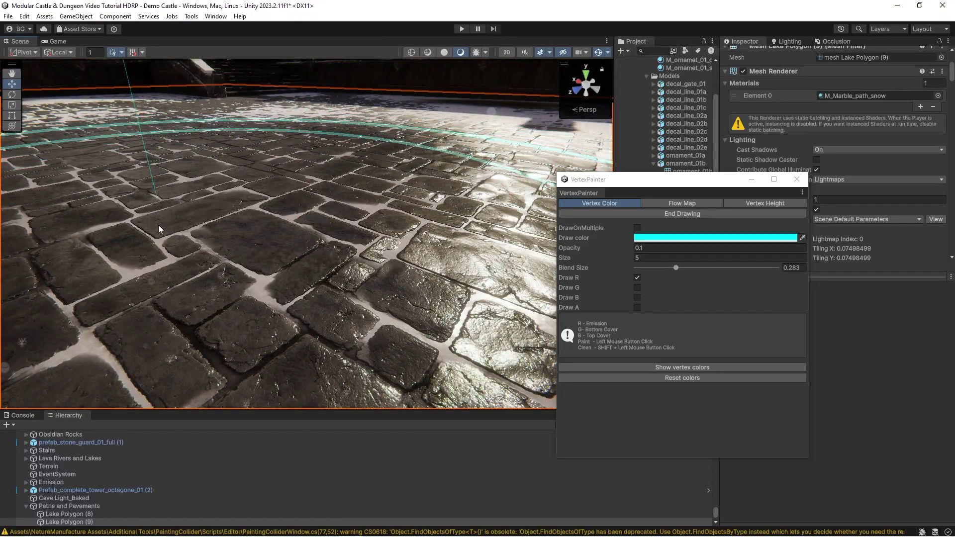
# Switch off Wetness (T) Heat (F) in the pavement's M_Marble_path_snow material to preview heat, then switch it back on.
pyautogui.moveTo(709, 187); pyautogui.dragTo(625, 91)
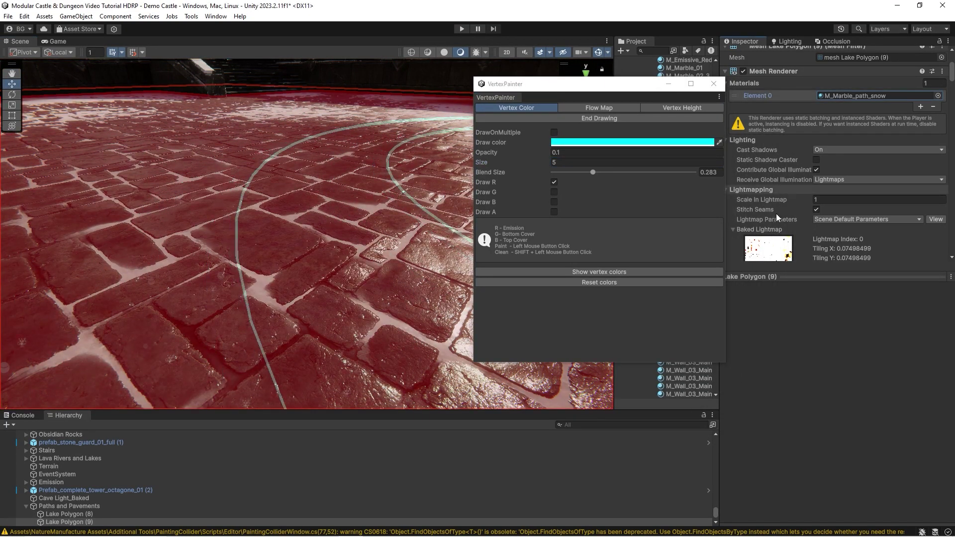
pyautogui.moveTo(824, 282); pyautogui.dragTo(823, 393)
pyautogui.scroll(-10, 796, 233)
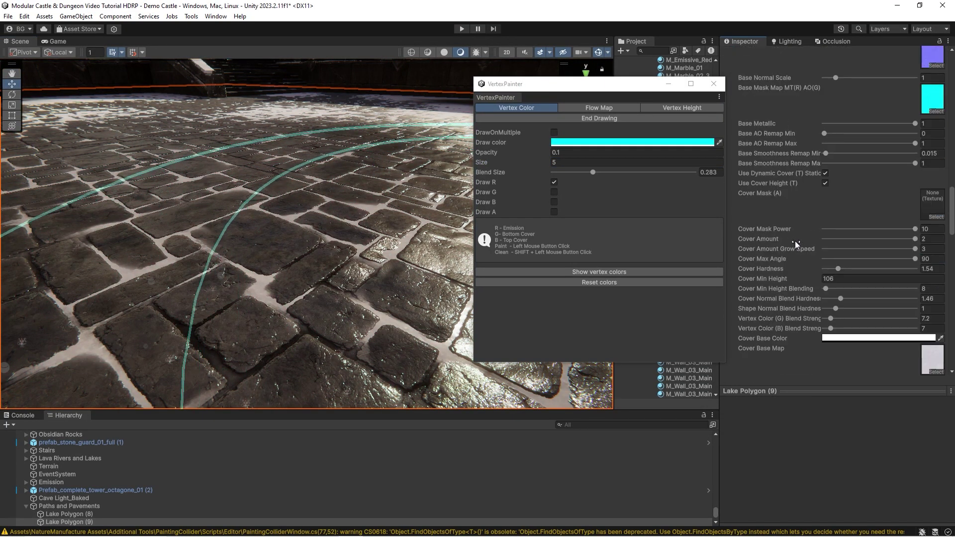
pyautogui.scroll(-15, 809, 237)
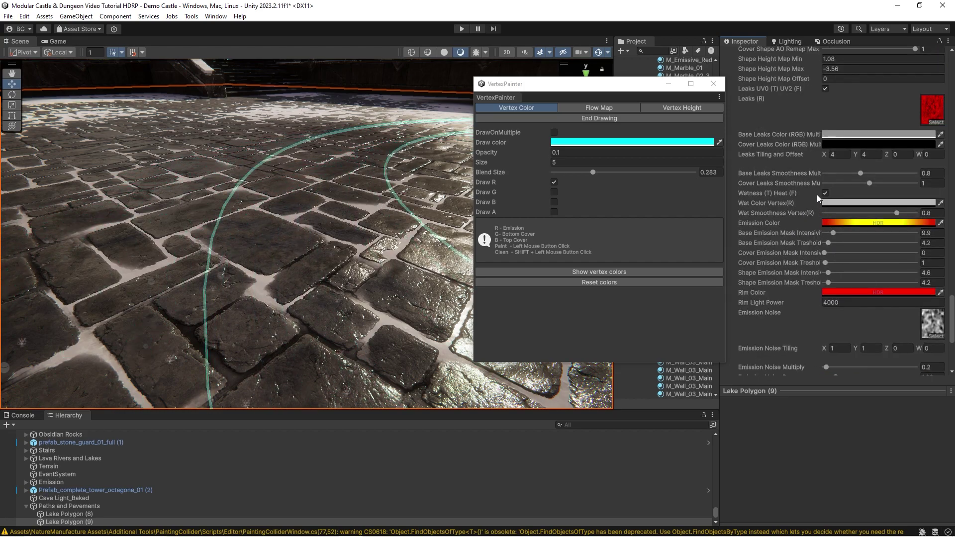
pyautogui.click(825, 194)
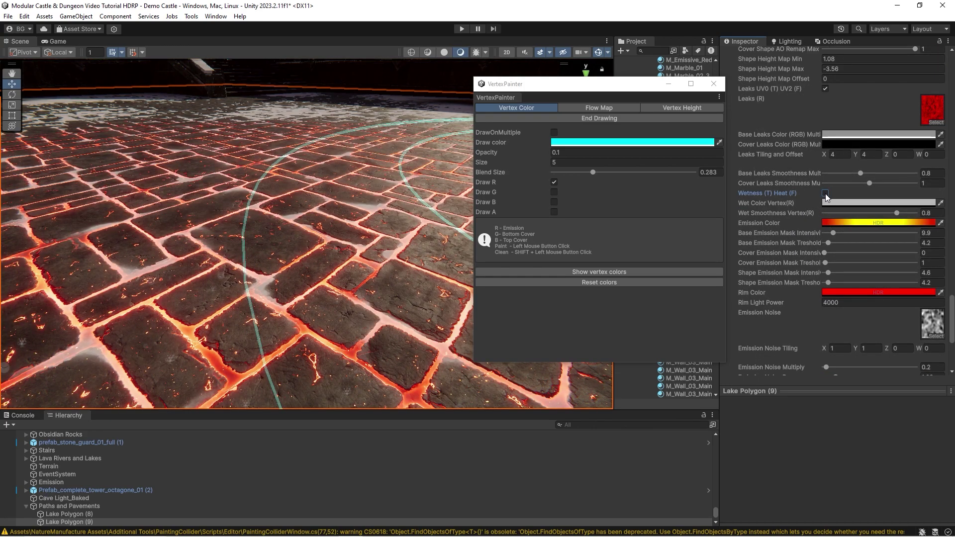
pyautogui.click(825, 193)
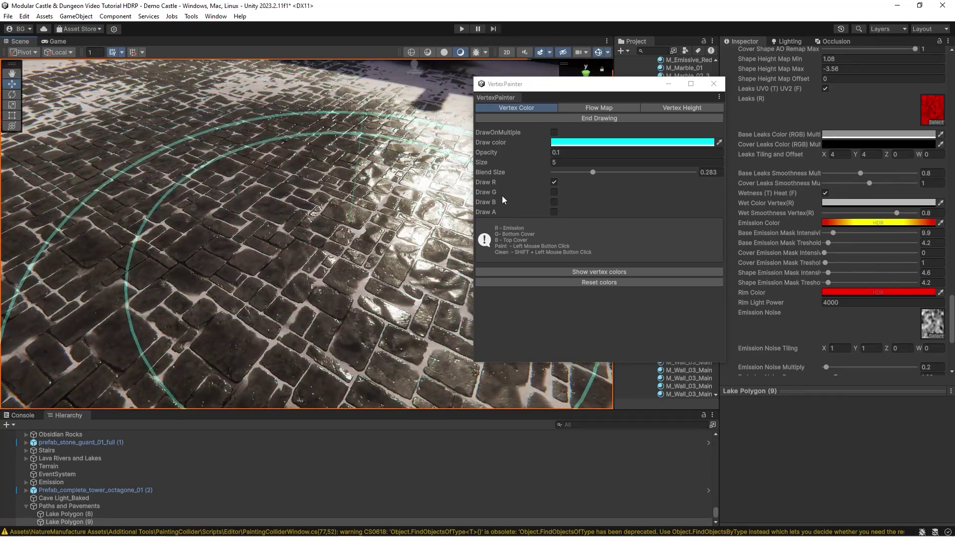
# Enable Draw G instead of Draw R for the pavement and set the draw color to white (FFFFFF).
pyautogui.click(554, 192)
pyautogui.click(554, 182)
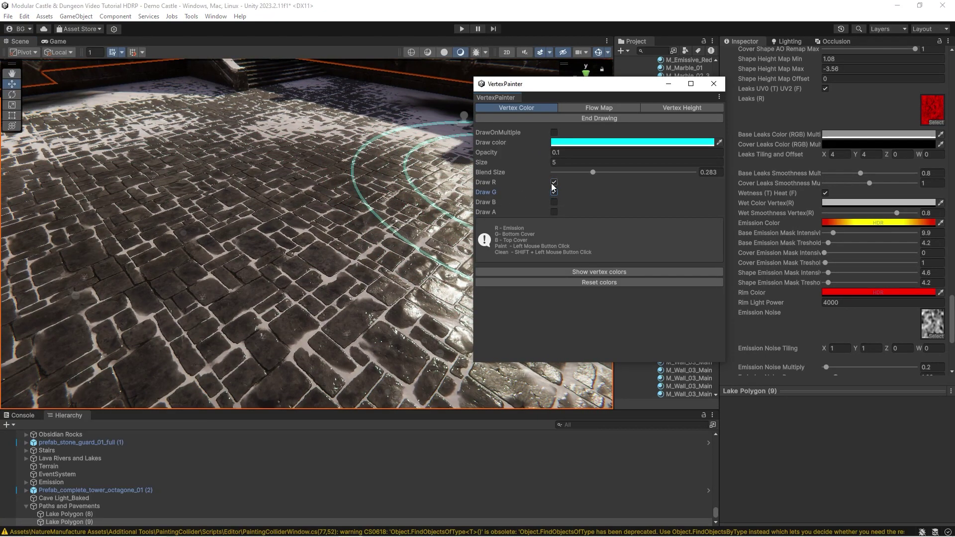
pyautogui.click(599, 140)
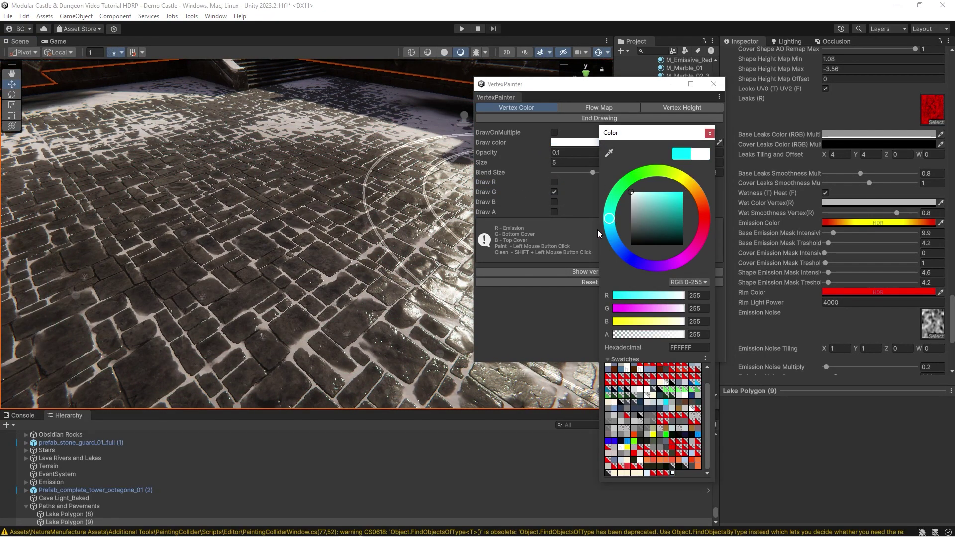
# Set the draw color to magenta and paint the G channel across the courtyard pavement, erasing patches between strokes.
pyautogui.moveTo(640, 310); pyautogui.dragTo(599, 308)
pyautogui.moveTo(343, 278)
pyautogui.mouseDown()
pyautogui.moveTo(203, 160)
pyautogui.moveTo(244, 236)
pyautogui.mouseUp()
pyautogui.moveTo(244, 236)
pyautogui.mouseDown(button='right')
pyautogui.moveTo(249, 243)
pyautogui.moveTo(278, 218)
pyautogui.mouseUp(button='right')
pyautogui.keyDown('shift'); pyautogui.moveTo(278, 218); pyautogui.dragTo(275, 207); pyautogui.keyUp('shift')
pyautogui.moveTo(275, 207); pyautogui.dragTo(264, 211, button='right')
pyautogui.moveTo(263, 212)
pyautogui.keyDown('shift'); pyautogui.mouseDown()
pyautogui.moveTo(280, 203)
pyautogui.moveTo(242, 192)
pyautogui.mouseUp(); pyautogui.keyUp('shift')
pyautogui.moveTo(242, 191); pyautogui.dragTo(305, 200, button='right')
pyautogui.moveTo(305, 200); pyautogui.dragTo(336, 195)
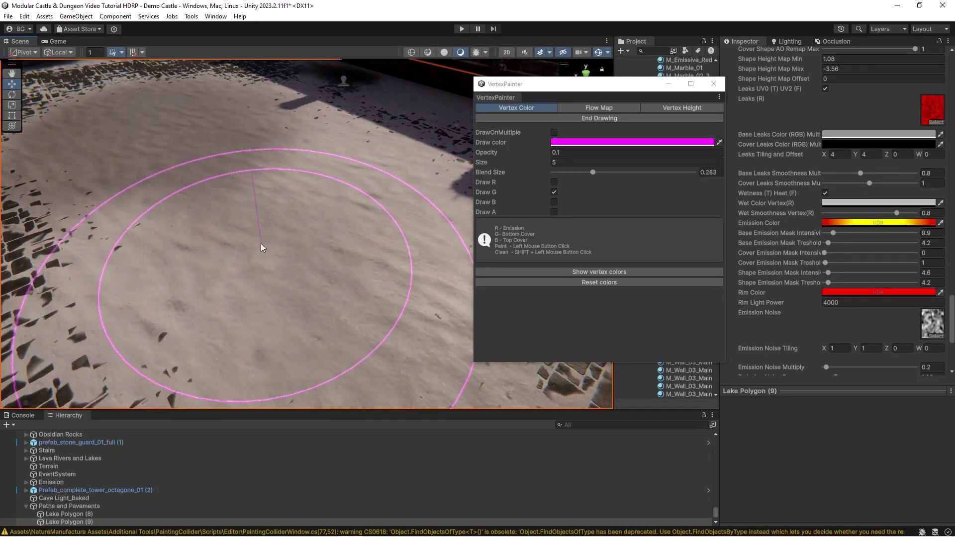
# Erase the painted G-channel snow cover from the courtyard stones.
pyautogui.keyDown('shift'); pyautogui.moveTo(262, 248); pyautogui.dragTo(299, 219); pyautogui.keyUp('shift')
pyautogui.moveTo(298, 219); pyautogui.dragTo(328, 191, button='right')
pyautogui.moveTo(267, 185)
pyautogui.keyDown('shift'); pyautogui.mouseDown()
pyautogui.moveTo(199, 127)
pyautogui.moveTo(299, 219)
pyautogui.mouseUp(); pyautogui.keyUp('shift')
pyautogui.moveTo(299, 219)
pyautogui.mouseDown()
pyautogui.moveTo(338, 229)
pyautogui.moveTo(182, 102)
pyautogui.moveTo(299, 175)
pyautogui.moveTo(174, 154)
pyautogui.moveTo(139, 107)
pyautogui.mouseUp()
# Set the draw color to yellow, enable Draw B instead of Draw G, and brush the pavement's B channel.
pyautogui.click(558, 143)
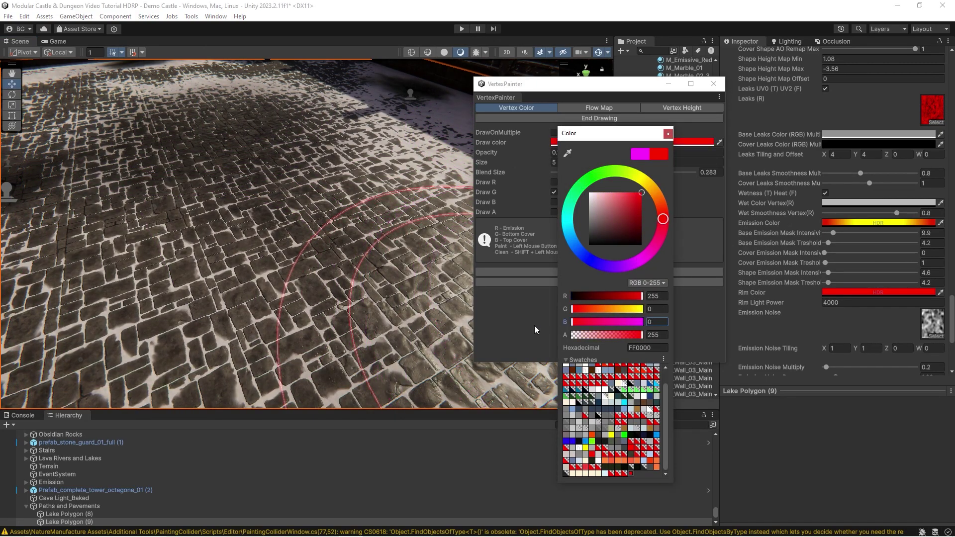
pyautogui.moveTo(654, 308); pyautogui.dragTo(658, 308)
pyautogui.moveTo(264, 236); pyautogui.dragTo(283, 250, button='right')
pyautogui.moveTo(283, 249)
pyautogui.mouseDown()
pyautogui.moveTo(296, 240)
pyautogui.moveTo(334, 248)
pyautogui.mouseUp()
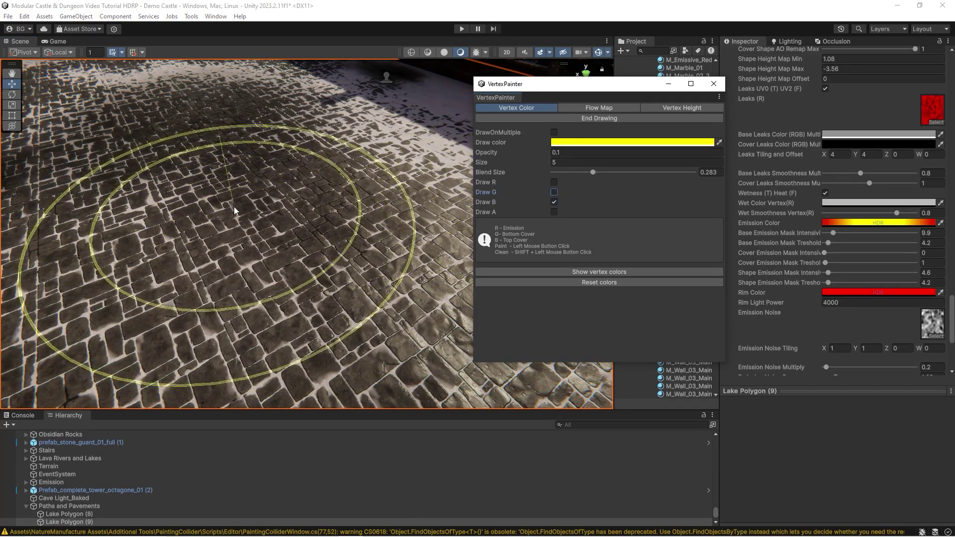
pyautogui.keyDown('shift'); pyautogui.moveTo(235, 211); pyautogui.dragTo(118, 194); pyautogui.keyUp('shift')
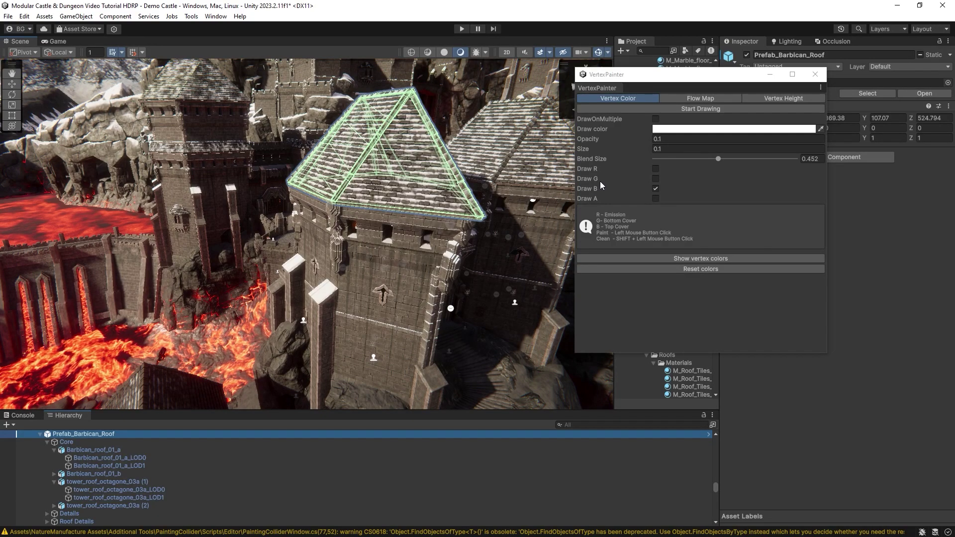
# Duplicate Prefab_Barbican_Roof and move the copy off its tower to Z 489.56, over the lava valley.
pyautogui.scroll(-5, 363, 216)
pyautogui.press('w')
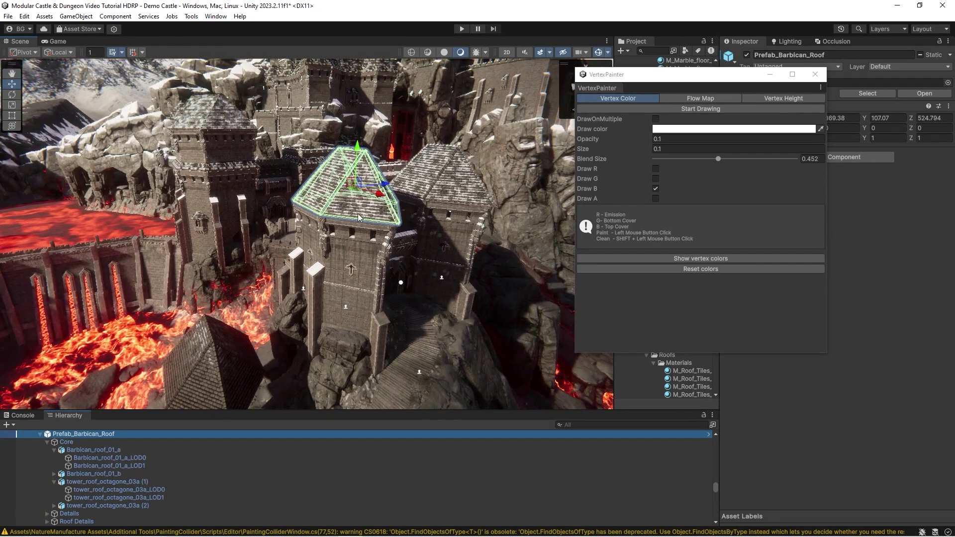
pyautogui.hotkey('ctrl', 'd')
pyautogui.moveTo(385, 184); pyautogui.dragTo(146, 205)
pyautogui.press('s')
pyautogui.moveTo(319, 199)
pyautogui.mouseDown(button='right')
pyautogui.moveTo(276, 194)
pyautogui.moveTo(309, 186)
pyautogui.mouseUp(button='right')
# Delete the dark pyramid roof beside the lava and lower the duplicated barbican roof close to the ground.
pyautogui.click(342, 276)
pyautogui.press('Delete')
pyautogui.click(322, 201)
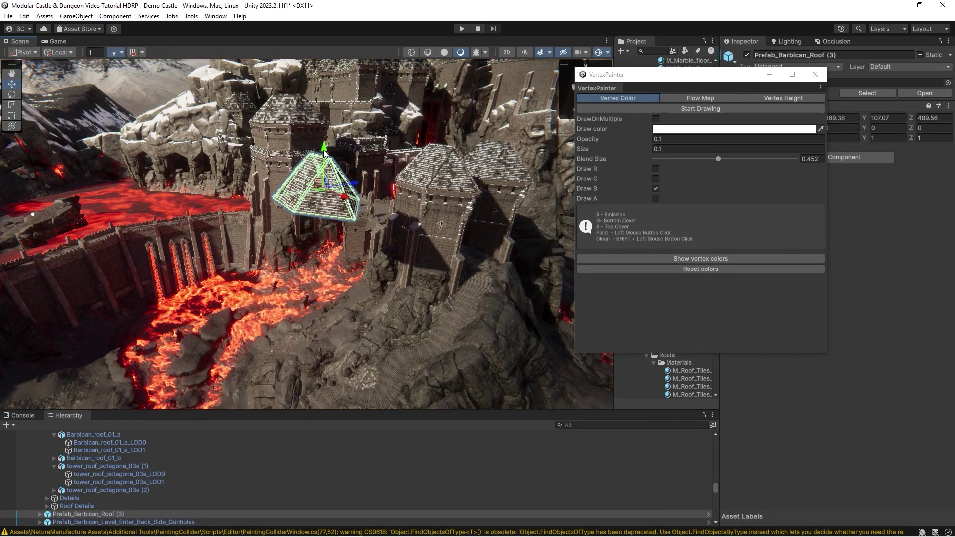
pyautogui.moveTo(323, 154); pyautogui.dragTo(334, 278)
pyautogui.press('w')
pyautogui.moveTo(334, 278); pyautogui.dragTo(315, 188, button='right')
pyautogui.moveTo(318, 178)
pyautogui.mouseDown()
pyautogui.moveTo(319, 117)
pyautogui.moveTo(319, 185)
pyautogui.moveTo(319, 151)
pyautogui.moveTo(319, 160)
pyautogui.mouseUp()
# Select the copied roof's Barbican_roof_01_a_LOD1 mesh and open its M_Roof_Tiles_01_Shape_Snow material at the cover settings.
pyautogui.click(322, 222)
pyautogui.press('f')
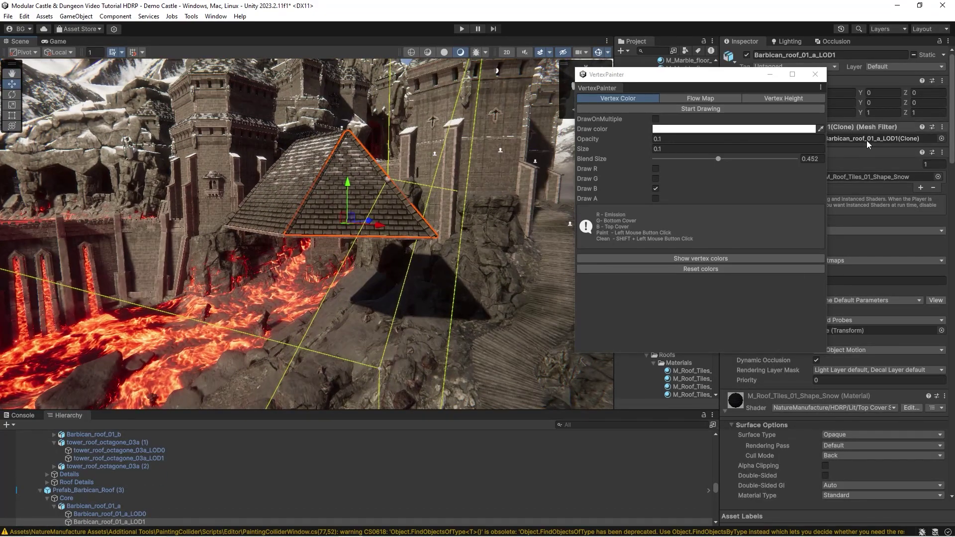
pyautogui.moveTo(739, 88); pyautogui.dragTo(671, 41)
pyautogui.click(809, 175)
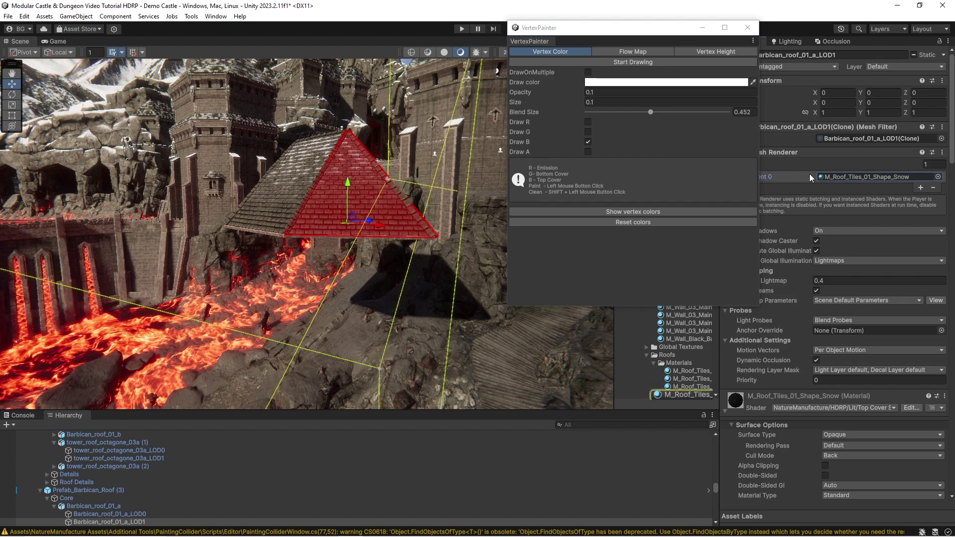
pyautogui.click(680, 394)
pyautogui.scroll(-10, 865, 247)
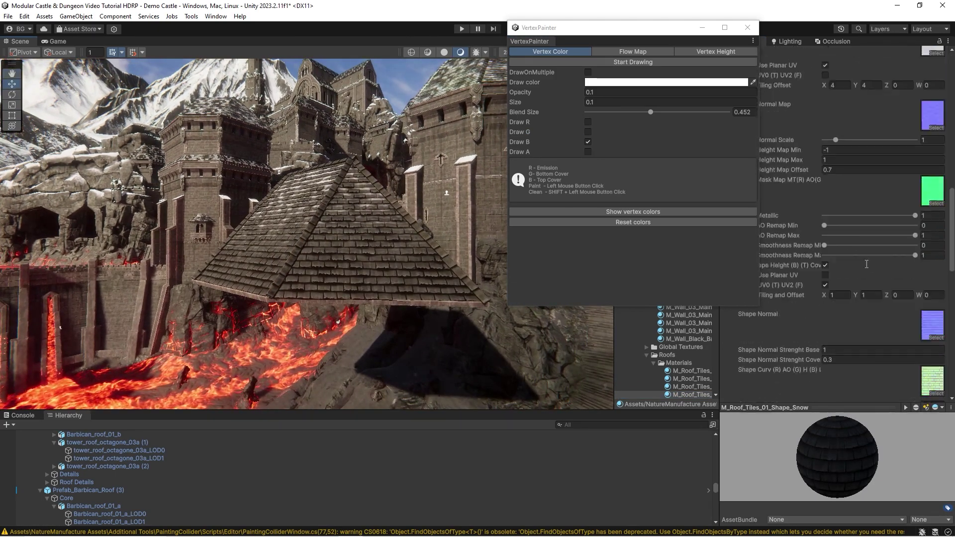
pyautogui.scroll(10, 860, 237)
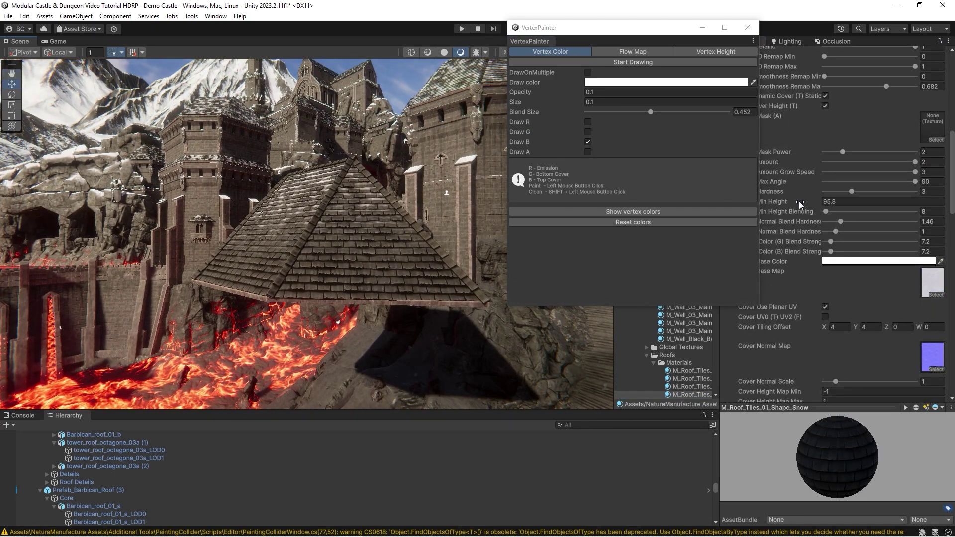
# Set Cover Min Height to 106 in M_Roof_Tiles_01_Shape_Snow, keeping the painter window clear of the material settings.
pyautogui.moveTo(799, 201)
pyautogui.mouseDown()
pyautogui.moveTo(782, 205)
pyautogui.moveTo(804, 205)
pyautogui.mouseUp()
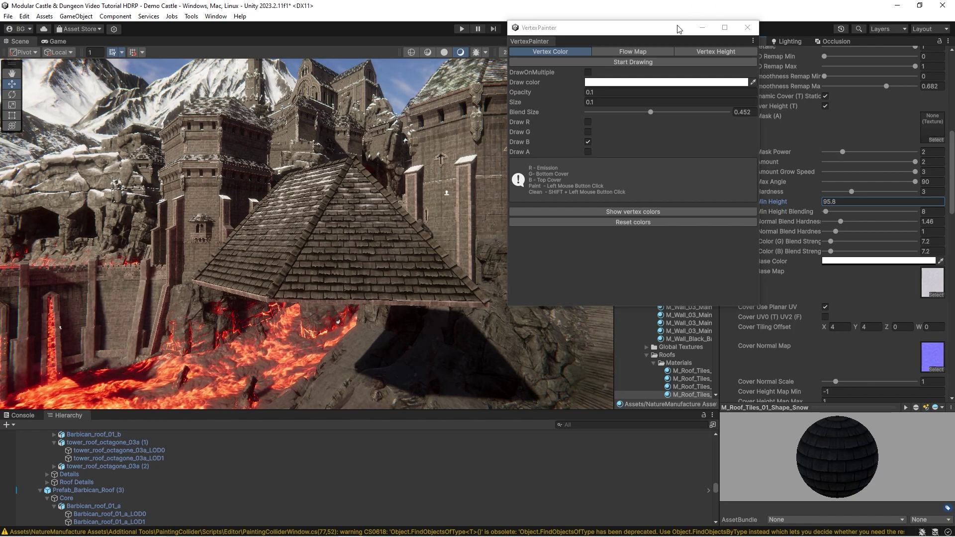
pyautogui.moveTo(679, 29); pyautogui.dragTo(640, 33)
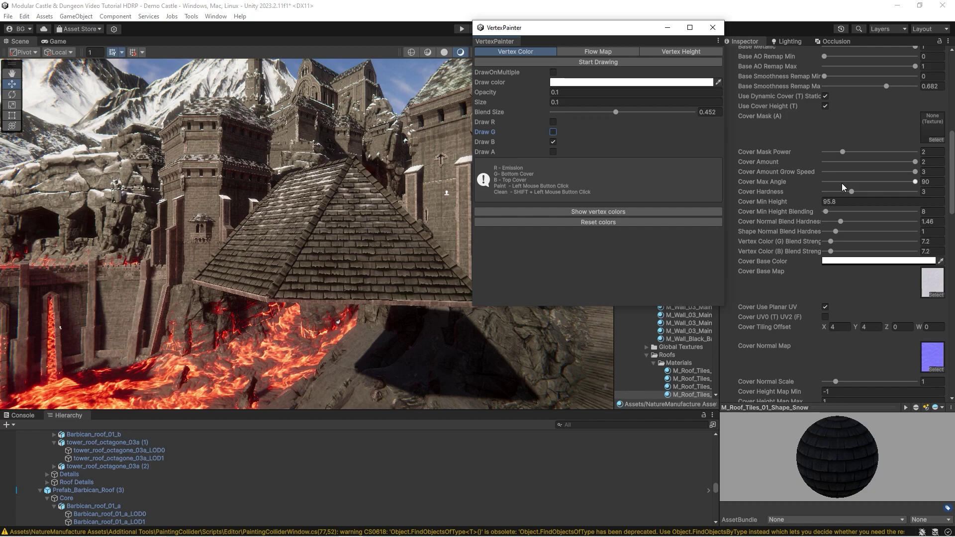
pyautogui.click(894, 181)
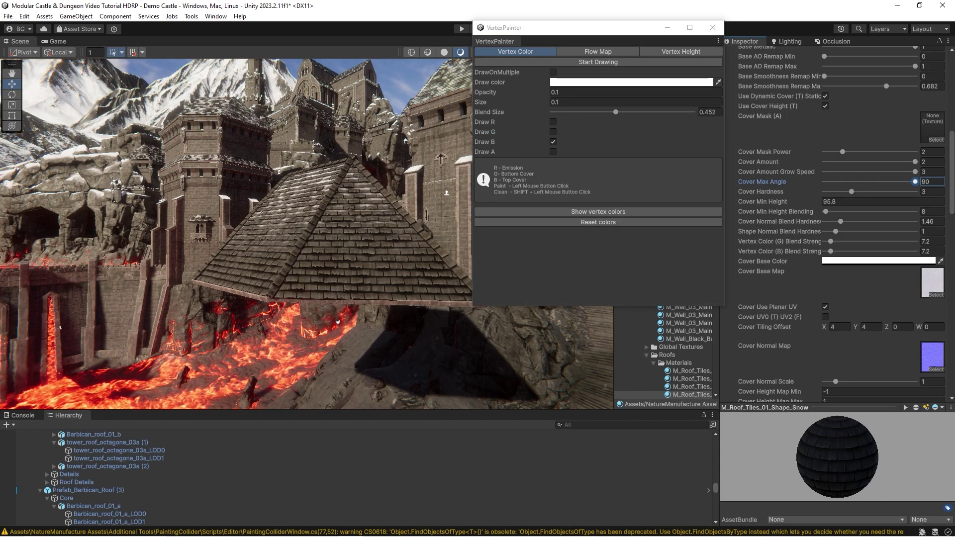
pyautogui.moveTo(132, 237); pyautogui.dragTo(290, 230, button='right')
pyautogui.click(841, 203)
pyautogui.write('106')
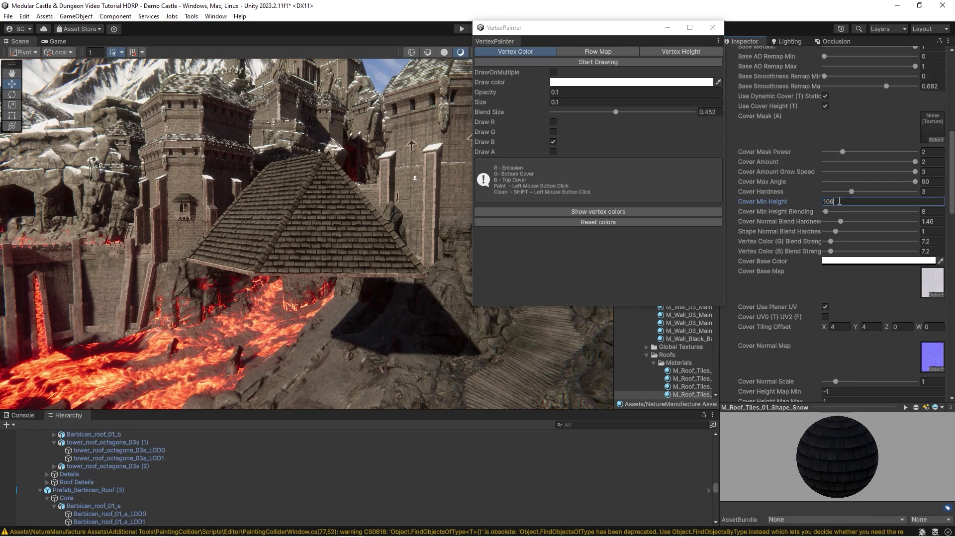
# Select Prefab_Barbican_Roof (3), raise it to preview the height-based snow, and lower it to Y 80.99.
pyautogui.click(321, 183)
pyautogui.moveTo(310, 184); pyautogui.dragTo(311, 125)
pyautogui.moveTo(311, 124); pyautogui.dragTo(313, 189, button='right')
pyautogui.moveTo(313, 190)
pyautogui.mouseDown()
pyautogui.moveTo(313, 96)
pyautogui.moveTo(317, 215)
pyautogui.moveTo(316, 203)
pyautogui.mouseUp()
pyautogui.moveTo(317, 203); pyautogui.dragTo(320, 301, button='right')
pyautogui.scroll(3, 320, 301)
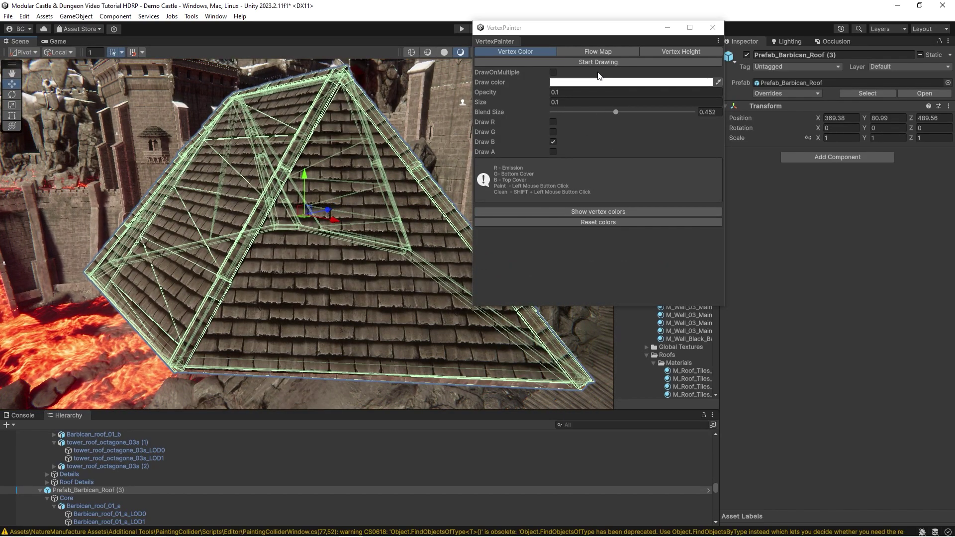
# Start vertex drawing on the copied roof with brush size 3 and paint its B channel across the tiles.
pyautogui.click(599, 63)
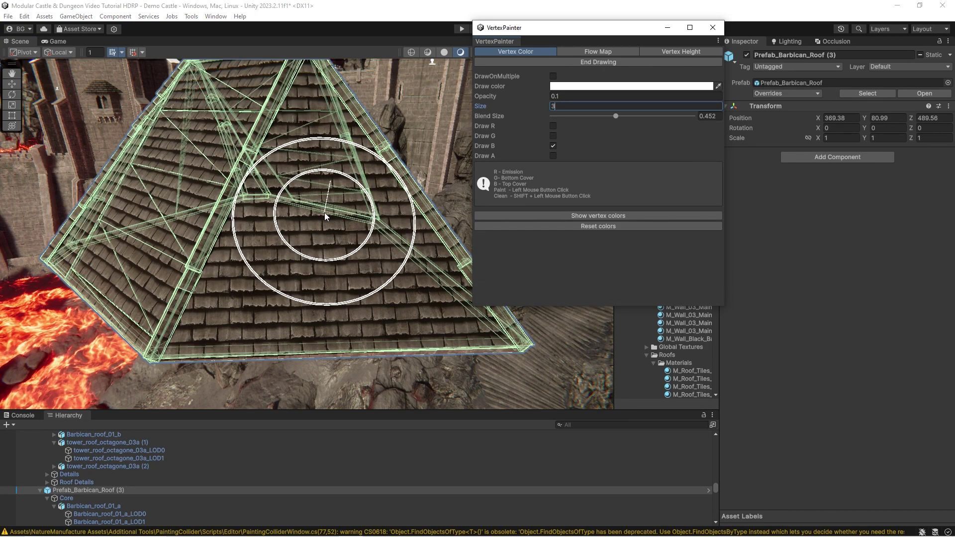
pyautogui.click(563, 64)
pyautogui.click(556, 64)
pyautogui.moveTo(280, 215)
pyautogui.mouseDown()
pyautogui.moveTo(357, 263)
pyautogui.moveTo(277, 209)
pyautogui.moveTo(282, 185)
pyautogui.moveTo(340, 232)
pyautogui.mouseUp()
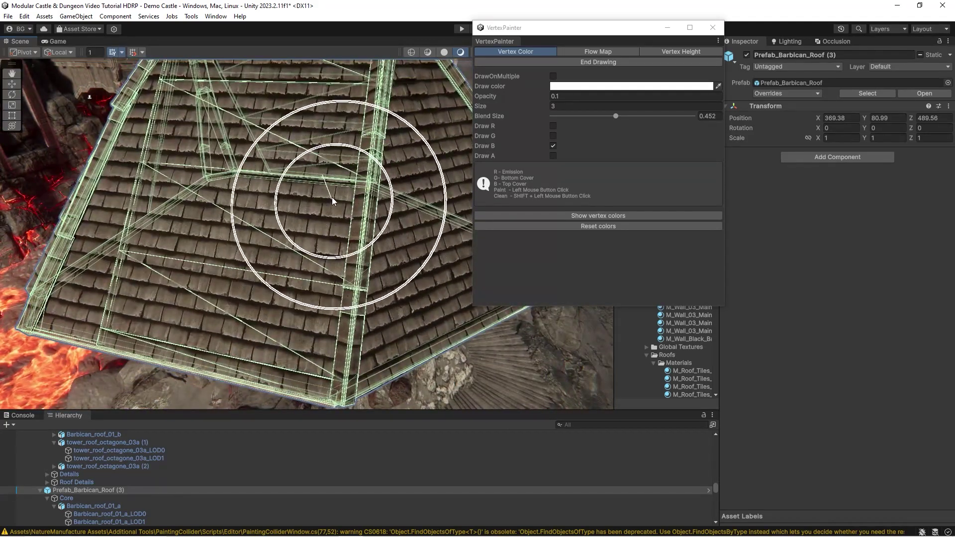
pyautogui.keyDown('alt'); pyautogui.moveTo(401, 266); pyautogui.dragTo(169, 174); pyautogui.keyUp('alt')
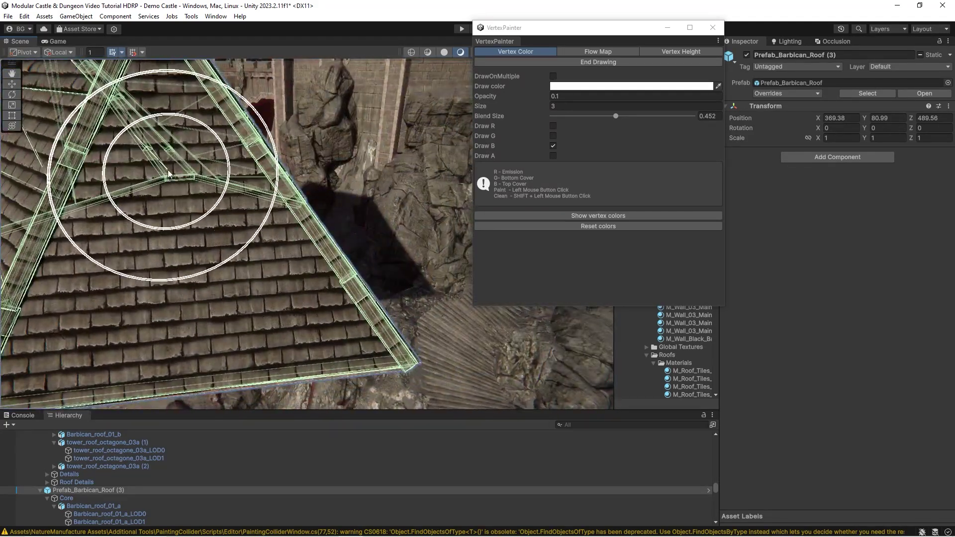
# Set the draw color to yellow and raise the copied roof to Y 97.18.
pyautogui.click(595, 86)
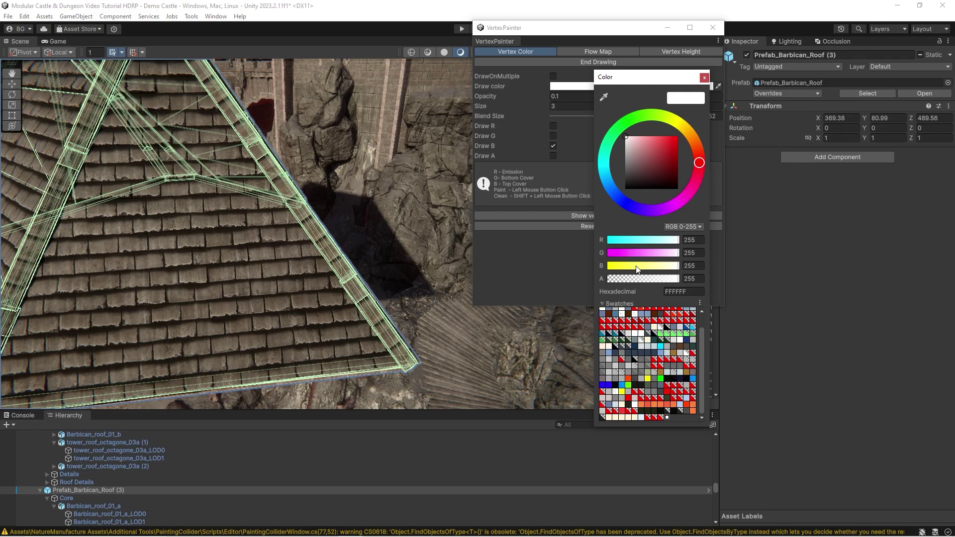
pyautogui.moveTo(636, 265); pyautogui.dragTo(599, 265)
pyautogui.keyDown('alt'); pyautogui.moveTo(231, 214); pyautogui.dragTo(261, 156); pyautogui.keyUp('alt')
pyautogui.scroll(-10, 203, 205)
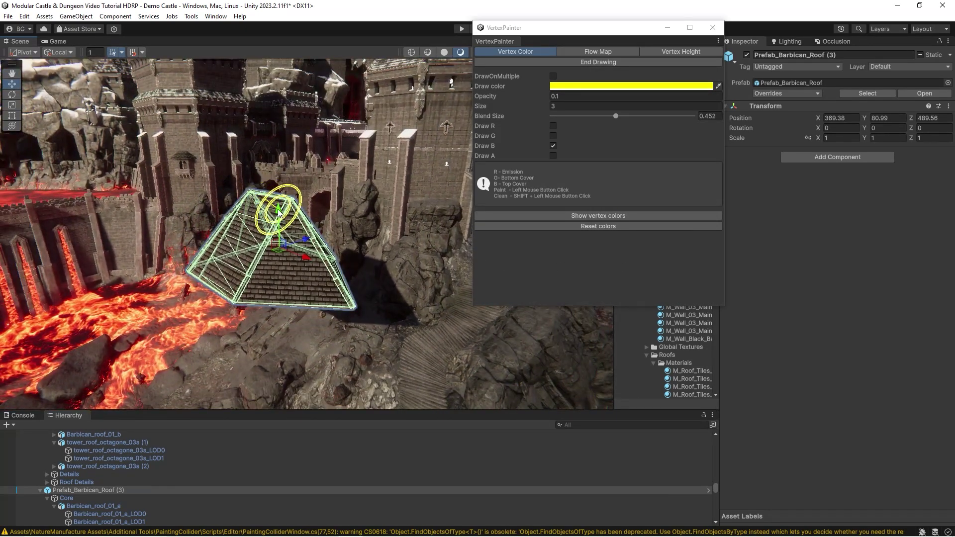
pyautogui.moveTo(277, 213); pyautogui.dragTo(305, 66)
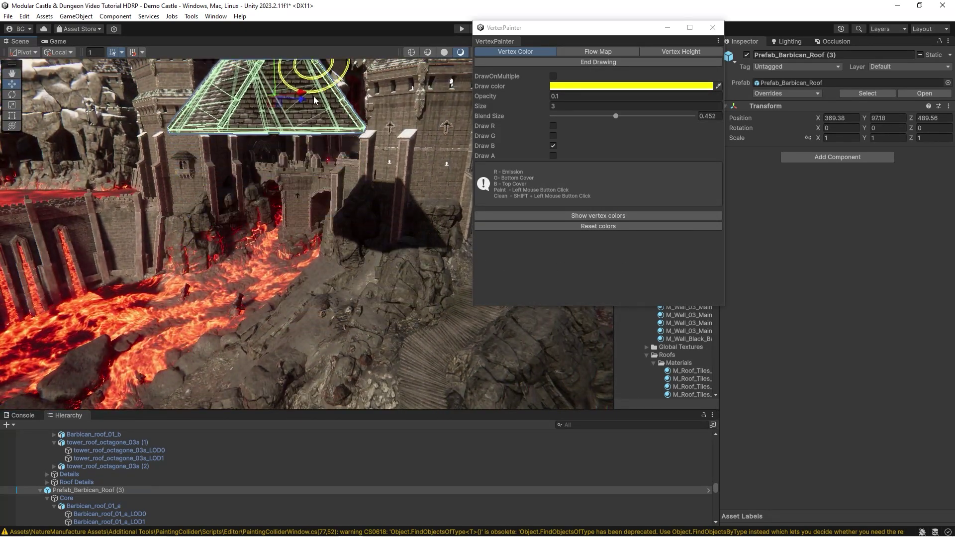
# Vary the top snow cover on the roof's faces with the B-channel brush and end drawing.
pyautogui.moveTo(300, 194)
pyautogui.mouseDown(button='right')
pyautogui.moveTo(291, 112)
pyautogui.moveTo(367, 230)
pyautogui.mouseUp(button='right')
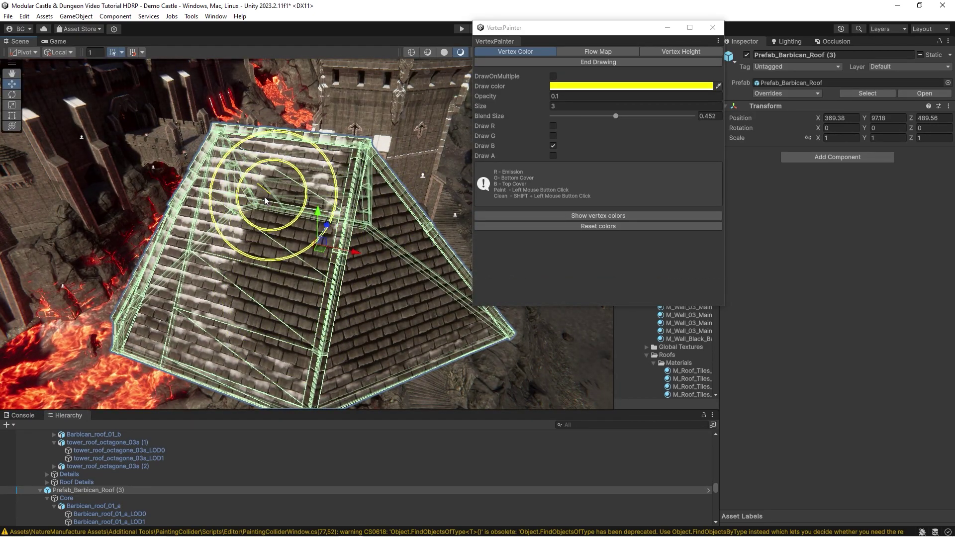
pyautogui.moveTo(230, 203)
pyautogui.mouseDown(button='right')
pyautogui.moveTo(229, 269)
pyautogui.moveTo(273, 254)
pyautogui.moveTo(280, 313)
pyautogui.mouseUp(button='right')
pyautogui.keyDown('alt'); pyautogui.moveTo(323, 147); pyautogui.dragTo(297, 249); pyautogui.keyUp('alt')
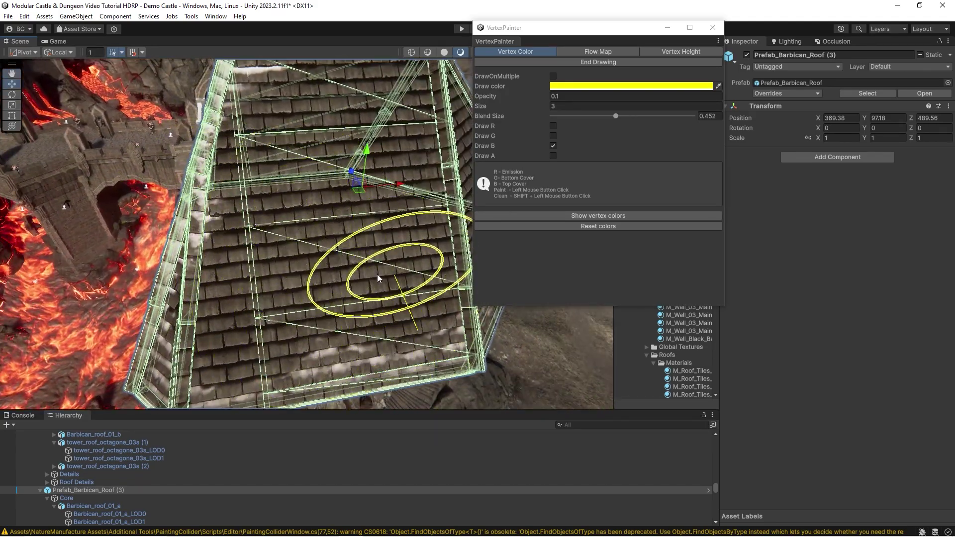
pyautogui.scroll(-5, 332, 277)
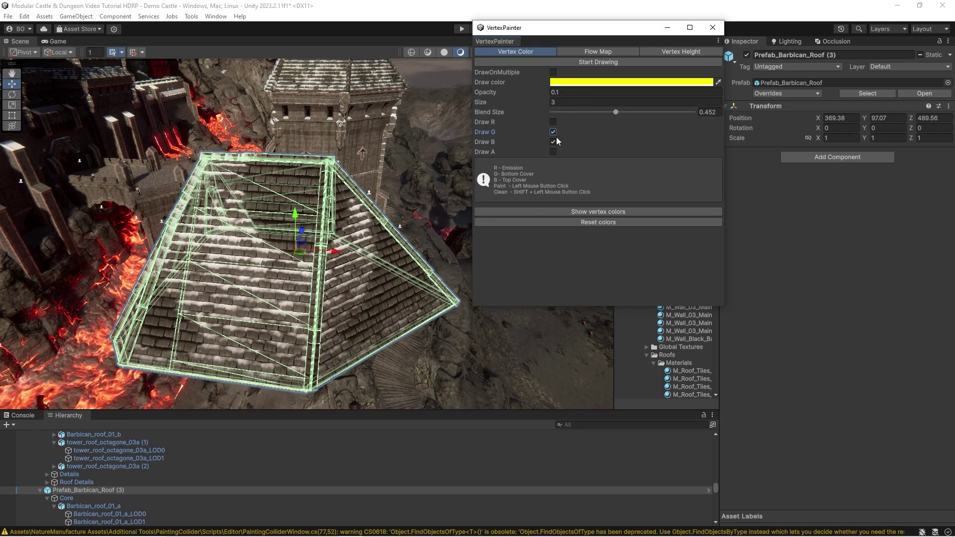
# Enable Draw G instead of Draw B, set the draw color to magenta, and restart drawing on the roof.
pyautogui.click(555, 141)
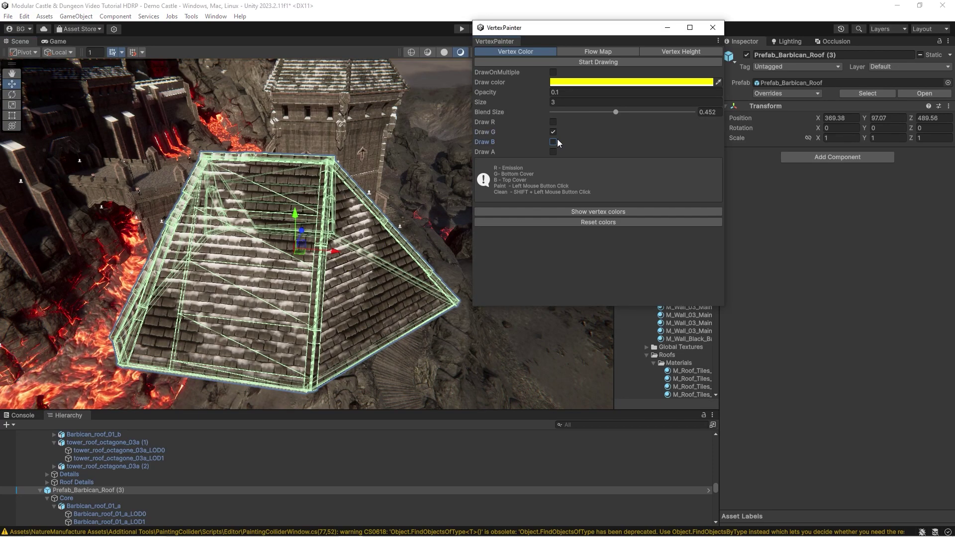
pyautogui.click(582, 83)
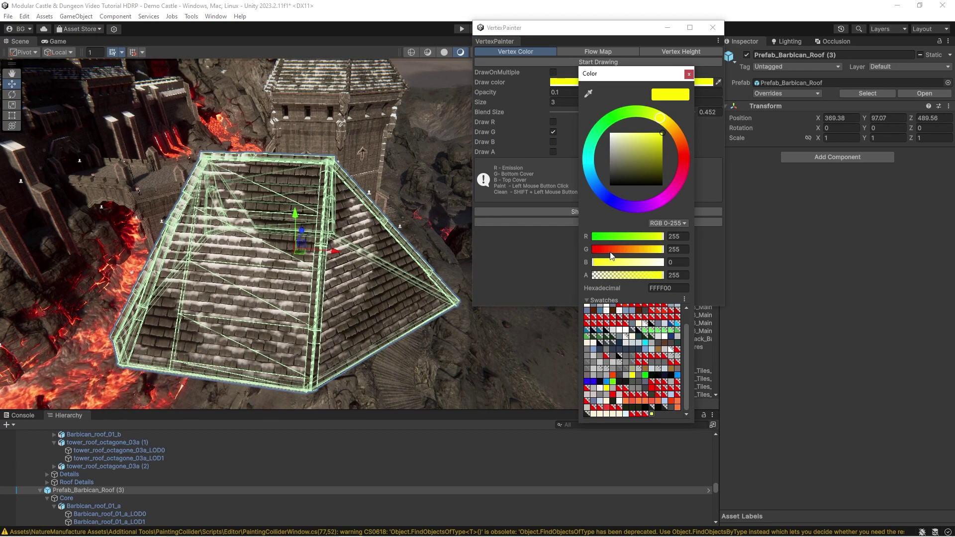
pyautogui.click(532, 245)
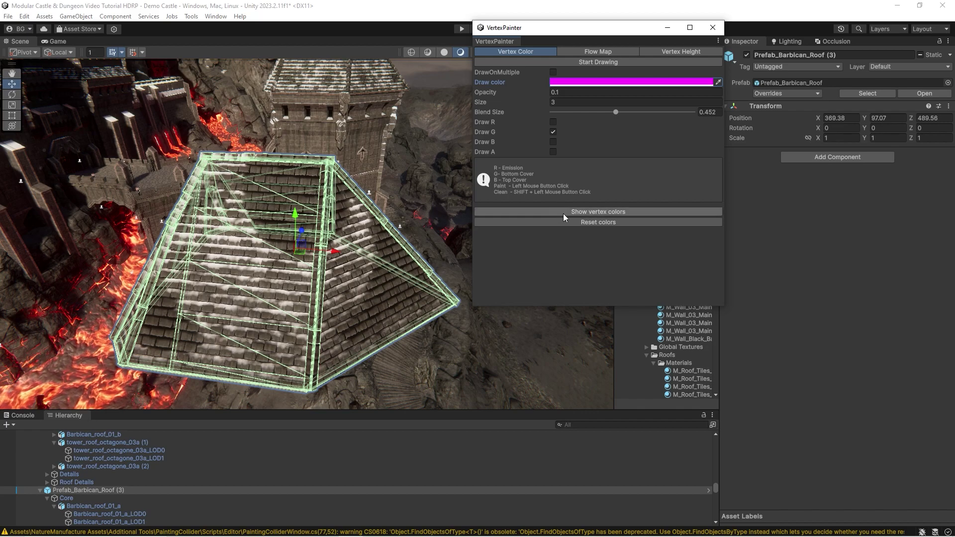
pyautogui.click(593, 62)
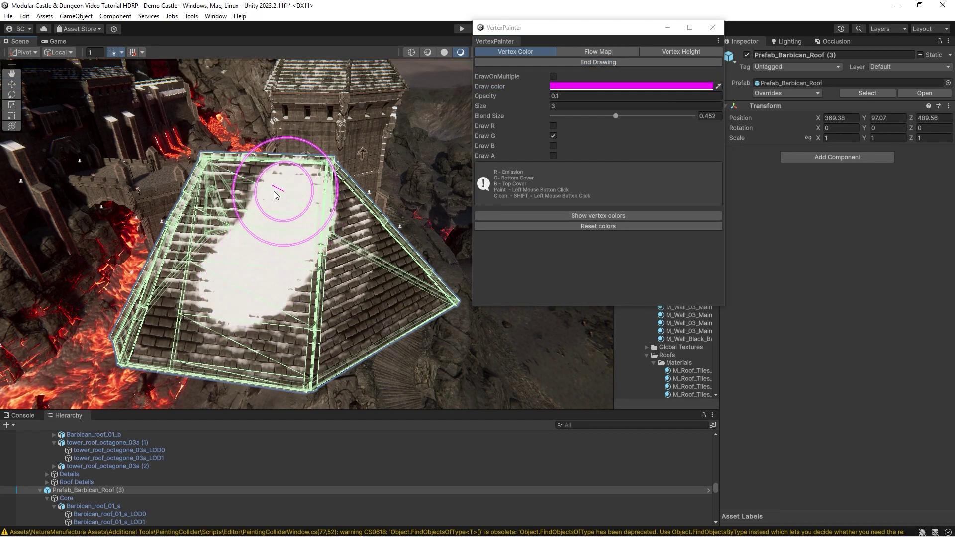
# Paint the G channel across the roof's faces to cover them in snow, and lower the roof to Y 85.3.
pyautogui.moveTo(295, 218); pyautogui.dragTo(298, 275)
pyautogui.moveTo(298, 275)
pyautogui.mouseDown(button='right')
pyautogui.moveTo(235, 367)
pyautogui.moveTo(299, 293)
pyautogui.mouseUp(button='right')
pyautogui.moveTo(349, 160); pyautogui.dragTo(343, 259)
pyautogui.moveTo(343, 259); pyautogui.dragTo(351, 305, button='right')
pyautogui.keyDown('alt'); pyautogui.moveTo(352, 305); pyautogui.dragTo(294, 220); pyautogui.keyUp('alt')
pyautogui.moveTo(328, 278)
pyautogui.mouseDown()
pyautogui.moveTo(298, 214)
pyautogui.moveTo(349, 159)
pyautogui.mouseUp()
pyautogui.moveTo(242, 237); pyautogui.dragTo(253, 224, button='right')
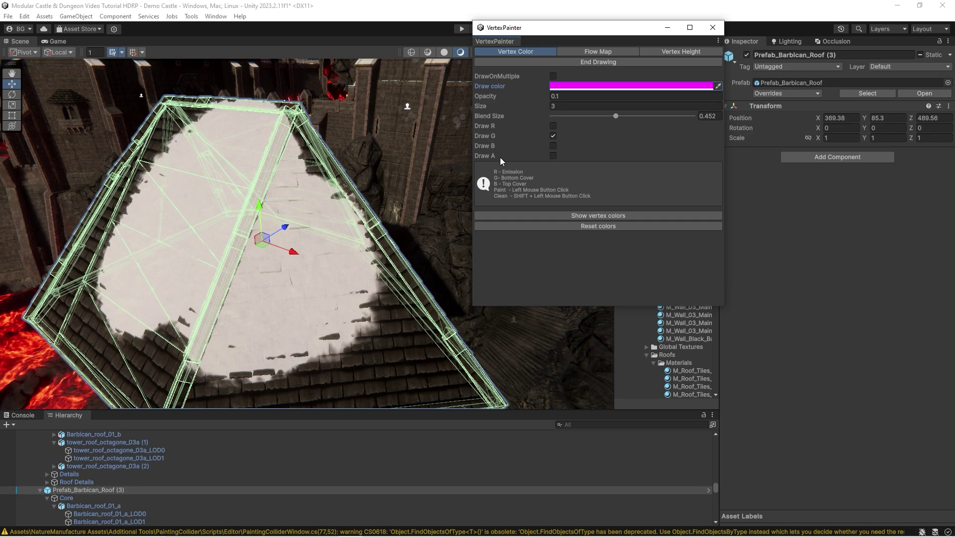
# Erase the G-channel snow from the roof's narrow triangular face, down to the bare tiles.
pyautogui.moveTo(350, 170); pyautogui.dragTo(355, 204, button='right')
pyautogui.moveTo(355, 205)
pyautogui.keyDown('alt'); pyautogui.mouseDown()
pyautogui.moveTo(336, 295)
pyautogui.moveTo(343, 333)
pyautogui.moveTo(319, 326)
pyautogui.moveTo(231, 144)
pyautogui.moveTo(162, 239)
pyautogui.moveTo(308, 252)
pyautogui.mouseUp(); pyautogui.keyUp('alt')
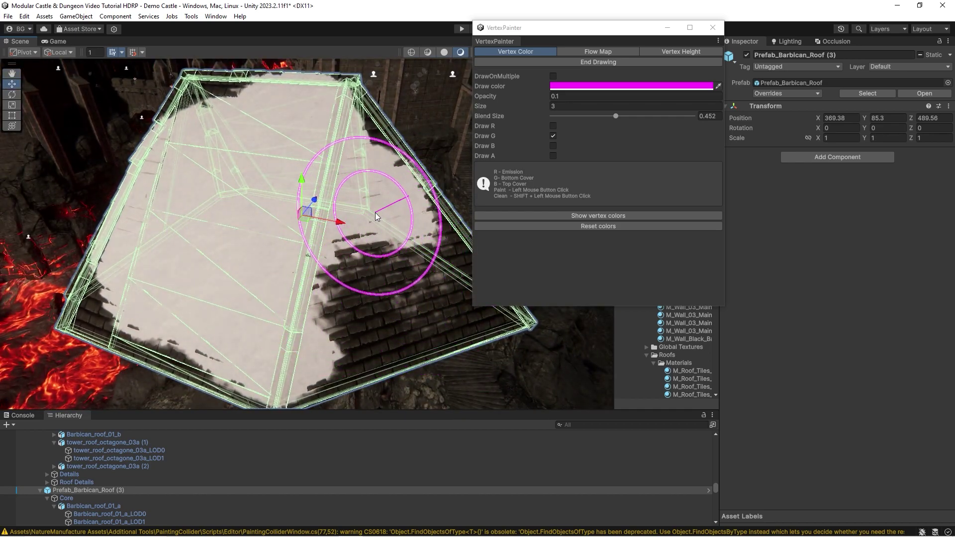
pyautogui.moveTo(375, 213)
pyautogui.keyDown('shift'); pyautogui.mouseDown()
pyautogui.moveTo(351, 181)
pyautogui.moveTo(287, 273)
pyautogui.moveTo(310, 265)
pyautogui.mouseUp(); pyautogui.keyUp('shift')
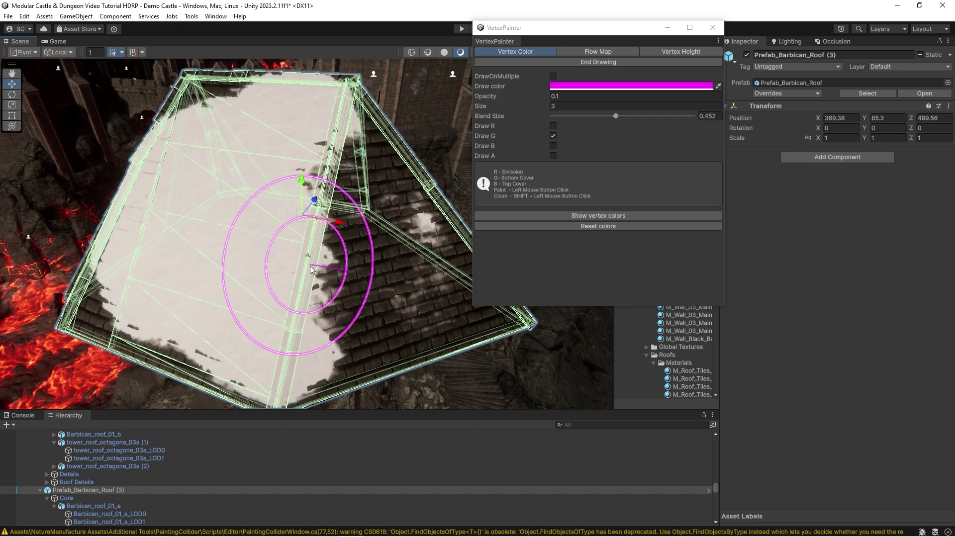
pyautogui.moveTo(316, 274)
pyautogui.mouseDown(button='right')
pyautogui.moveTo(307, 283)
pyautogui.moveTo(329, 273)
pyautogui.mouseUp(button='right')
pyautogui.moveTo(329, 274)
pyautogui.keyDown('shift'); pyautogui.mouseDown()
pyautogui.moveTo(338, 216)
pyautogui.moveTo(333, 242)
pyautogui.moveTo(288, 210)
pyautogui.mouseUp(); pyautogui.keyUp('shift')
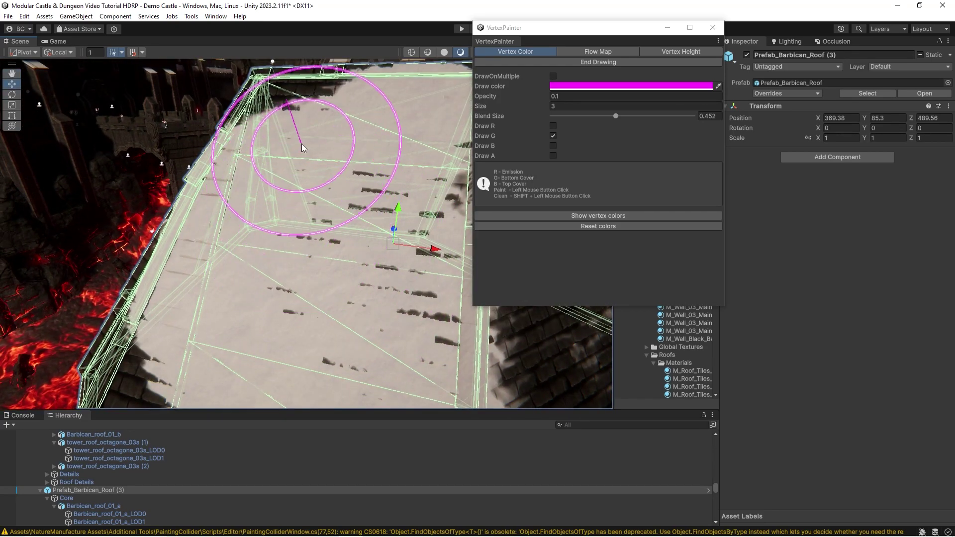
# Thin the G-channel snow across the roof's wide face and touch it up near the upper ridge.
pyautogui.keyDown('shift'); pyautogui.moveTo(434, 123); pyautogui.dragTo(346, 157); pyautogui.keyUp('shift')
pyautogui.moveTo(252, 360)
pyautogui.keyDown('shift'); pyautogui.mouseDown()
pyautogui.moveTo(323, 301)
pyautogui.moveTo(203, 308)
pyautogui.moveTo(330, 264)
pyautogui.moveTo(209, 284)
pyautogui.mouseUp(); pyautogui.keyUp('shift')
pyautogui.press('w')
pyautogui.moveTo(170, 258)
pyautogui.mouseDown(button='right')
pyautogui.moveTo(252, 202)
pyautogui.moveTo(235, 199)
pyautogui.moveTo(262, 208)
pyautogui.moveTo(258, 253)
pyautogui.mouseUp(button='right')
pyautogui.press('a')
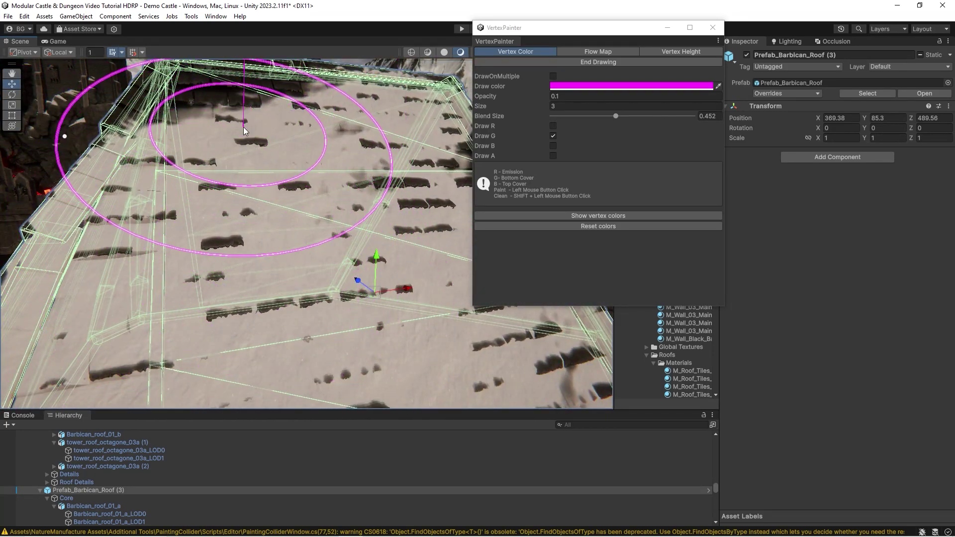
pyautogui.moveTo(244, 131); pyautogui.dragTo(241, 128)
# Repaint the G channel over the roof's bare triangular face and check the cover from the wide side.
pyautogui.press('s')
pyautogui.moveTo(241, 128); pyautogui.dragTo(181, 236, button='right')
pyautogui.press('d')
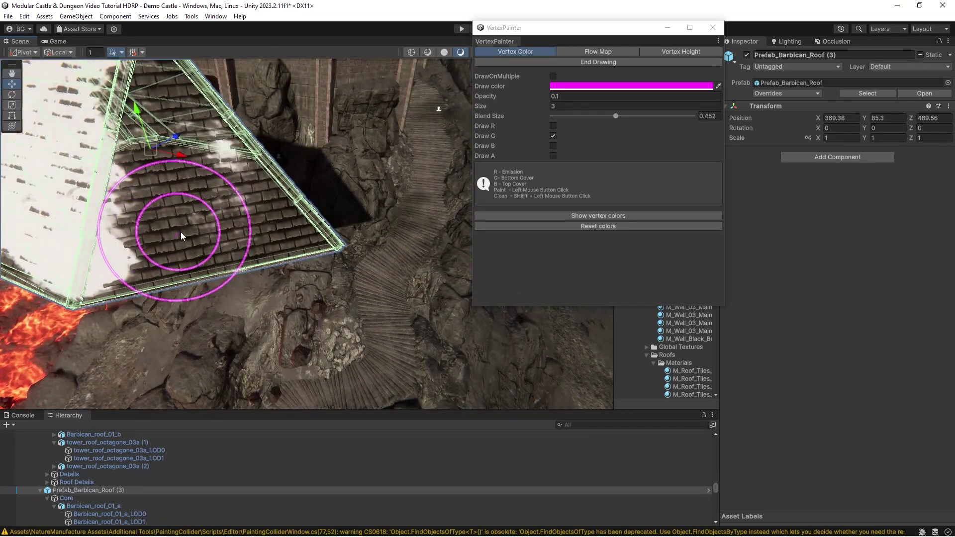
pyautogui.moveTo(181, 236)
pyautogui.mouseDown()
pyautogui.moveTo(179, 199)
pyautogui.moveTo(155, 242)
pyautogui.mouseUp()
pyautogui.press('a')
pyautogui.moveTo(165, 211)
pyautogui.mouseDown(button='right')
pyautogui.moveTo(147, 210)
pyautogui.moveTo(152, 171)
pyautogui.moveTo(260, 230)
pyautogui.moveTo(315, 234)
pyautogui.moveTo(338, 196)
pyautogui.mouseUp(button='right')
pyautogui.press('w')
pyautogui.press('d')
pyautogui.moveTo(338, 196)
pyautogui.mouseDown()
pyautogui.moveTo(405, 74)
pyautogui.moveTo(569, 85)
pyautogui.moveTo(351, 181)
pyautogui.moveTo(500, 245)
pyautogui.mouseUp()
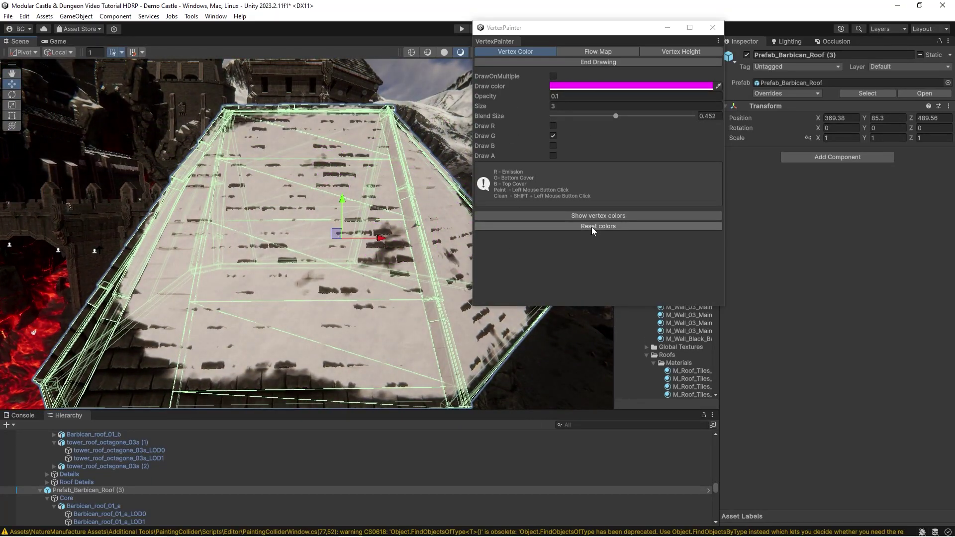
# Reset the vertex colors on the selected barbican roof.
pyautogui.click(591, 226)
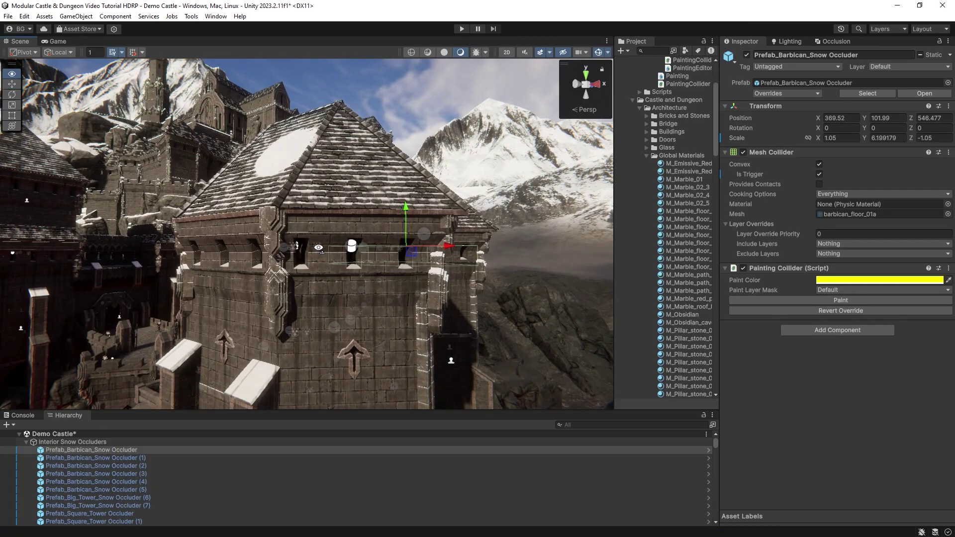
# Select the barbican tower's battlement wall beside the window opening and set its snow material's Cover Amount to 2.
pyautogui.press('w')
pyautogui.moveTo(318, 247); pyautogui.dragTo(346, 309, button='right')
pyautogui.press('w')
pyautogui.click(394, 314)
pyautogui.click(394, 314)
pyautogui.press('w')
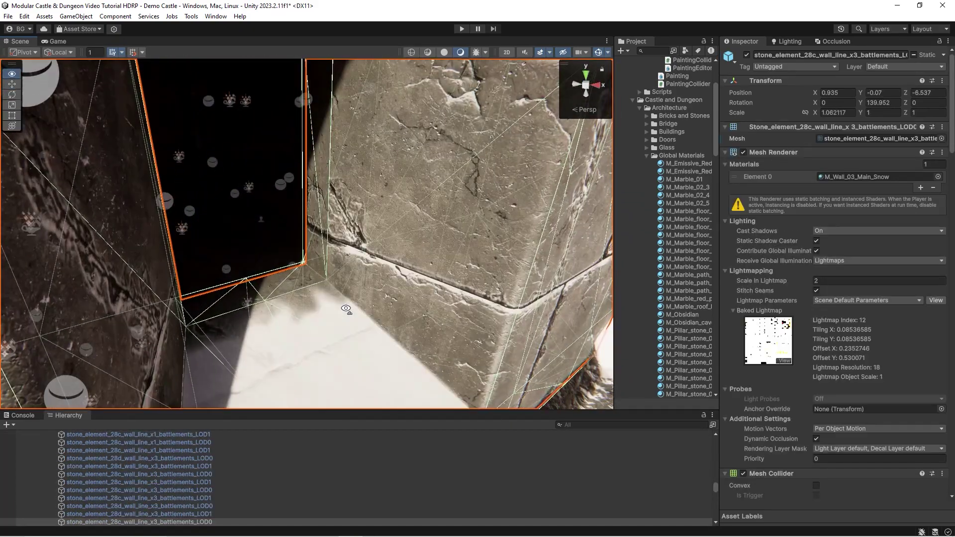
pyautogui.scroll(-10, 812, 343)
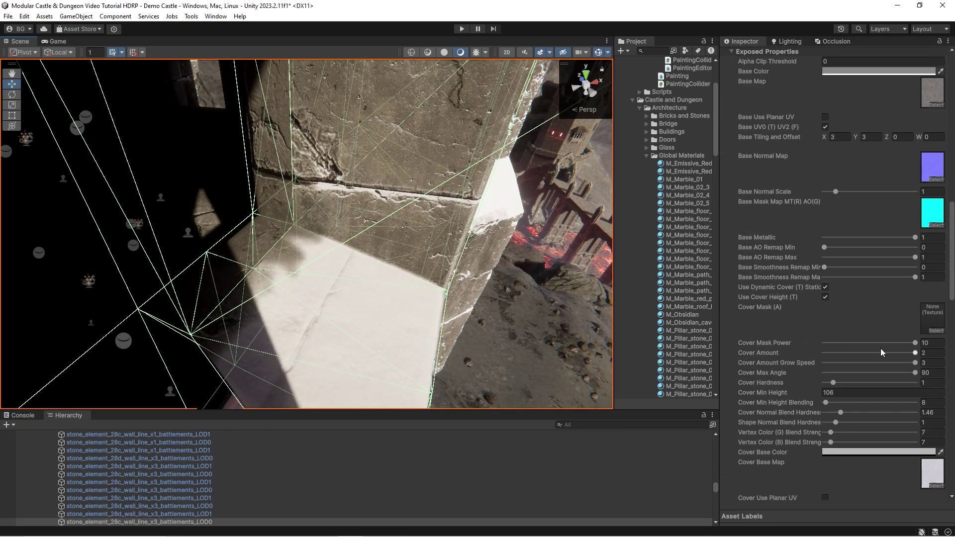
pyautogui.moveTo(853, 358); pyautogui.dragTo(932, 356)
# Search the hierarchy for "snow occ", select Prefab_Barbican_Snow Occluder and clear the search.
pyautogui.moveTo(259, 211); pyautogui.dragTo(184, 269, button='right')
pyautogui.moveTo(307, 246); pyautogui.dragTo(320, 220, button='right')
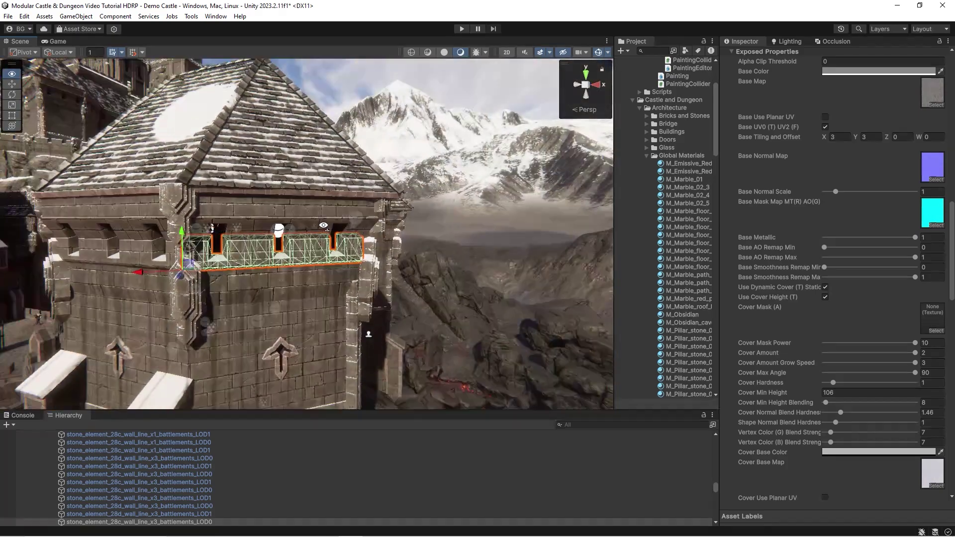
pyautogui.moveTo(323, 226); pyautogui.dragTo(403, 302, button='right')
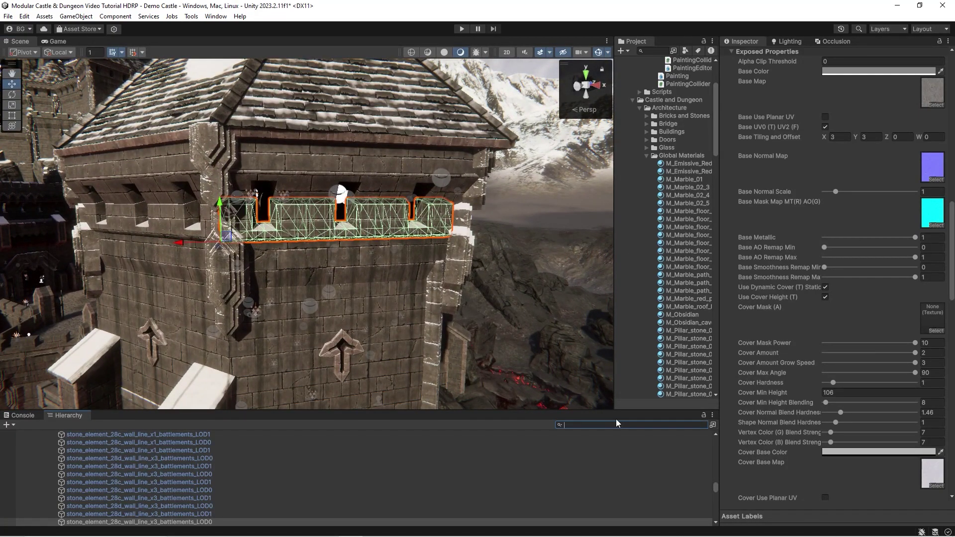
pyautogui.write('snow occ')
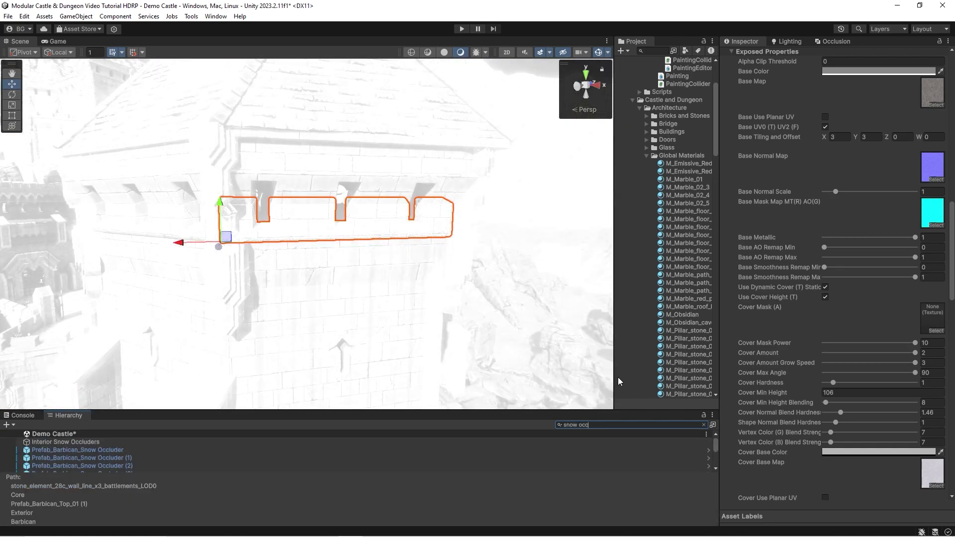
pyautogui.click(63, 450)
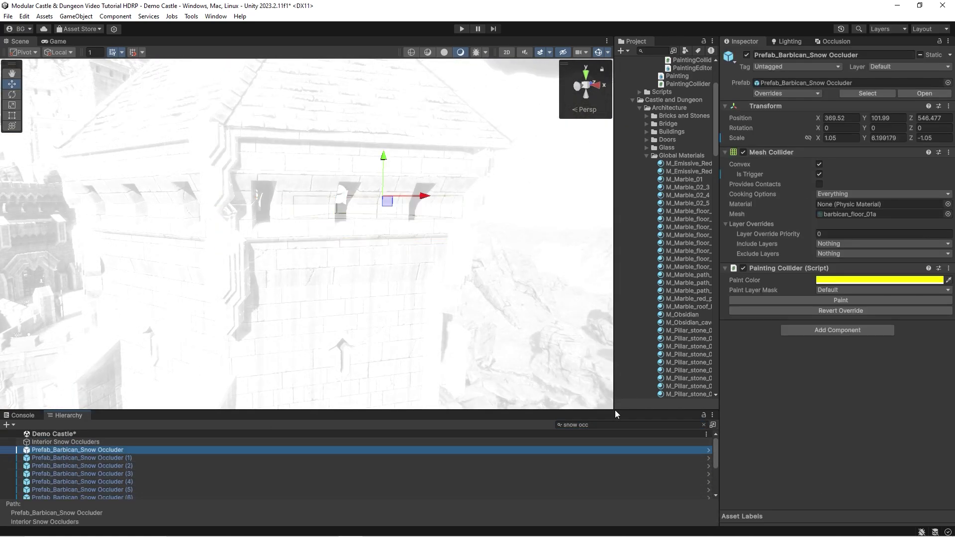
pyautogui.press('BackSpace')
# Enlarge the barbican snow occluder to a scale of 1.05924, 7.199921, -1.05924 from inside the tower.
pyautogui.moveTo(353, 249); pyautogui.dragTo(275, 258, button='right')
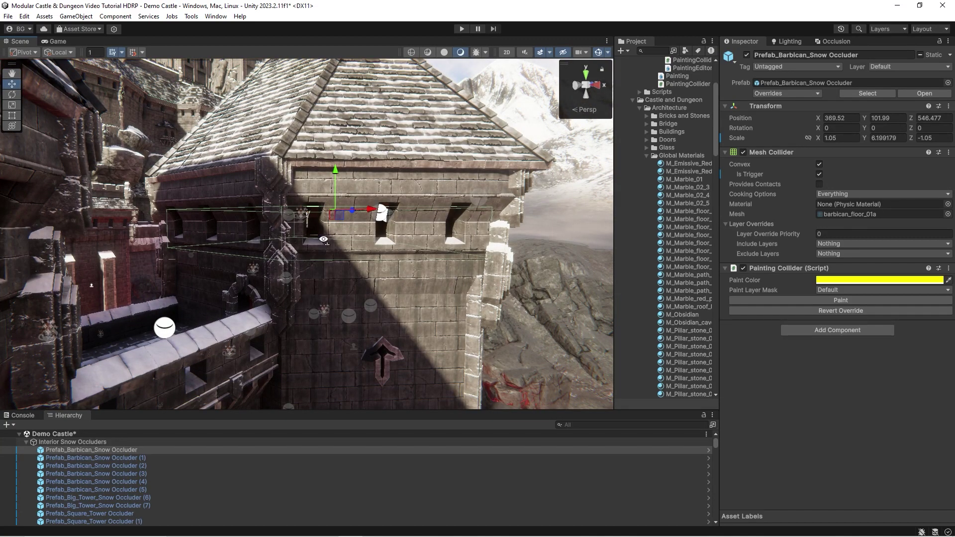
pyautogui.moveTo(323, 239); pyautogui.dragTo(301, 288, button='right')
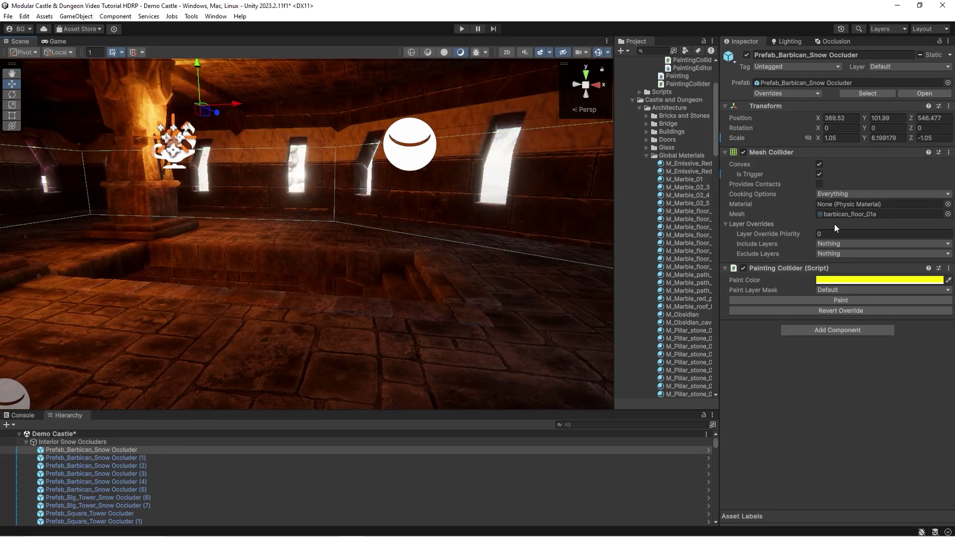
pyautogui.moveTo(358, 239); pyautogui.dragTo(306, 192, button='right')
pyautogui.press('r')
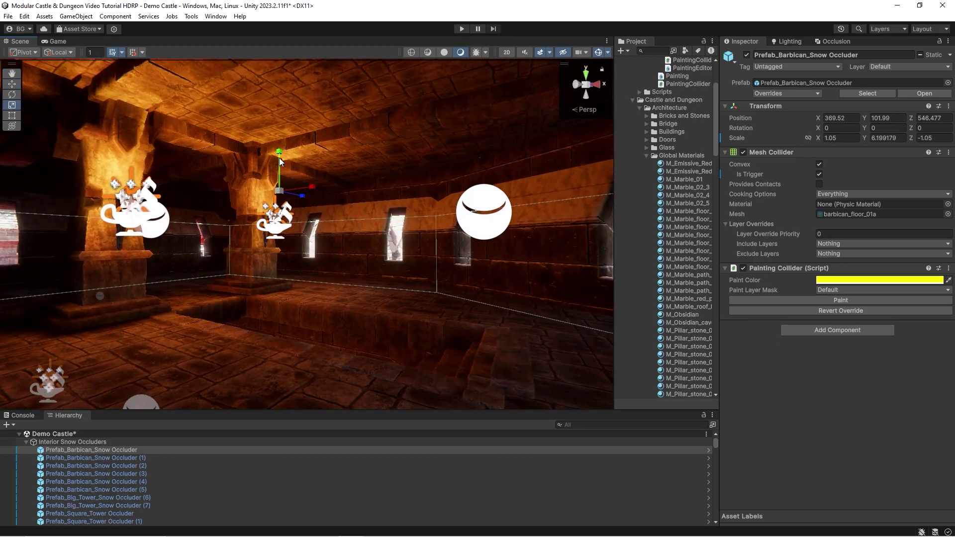
pyautogui.moveTo(279, 136); pyautogui.dragTo(279, 196)
pyautogui.moveTo(346, 285); pyautogui.dragTo(289, 273, button='right')
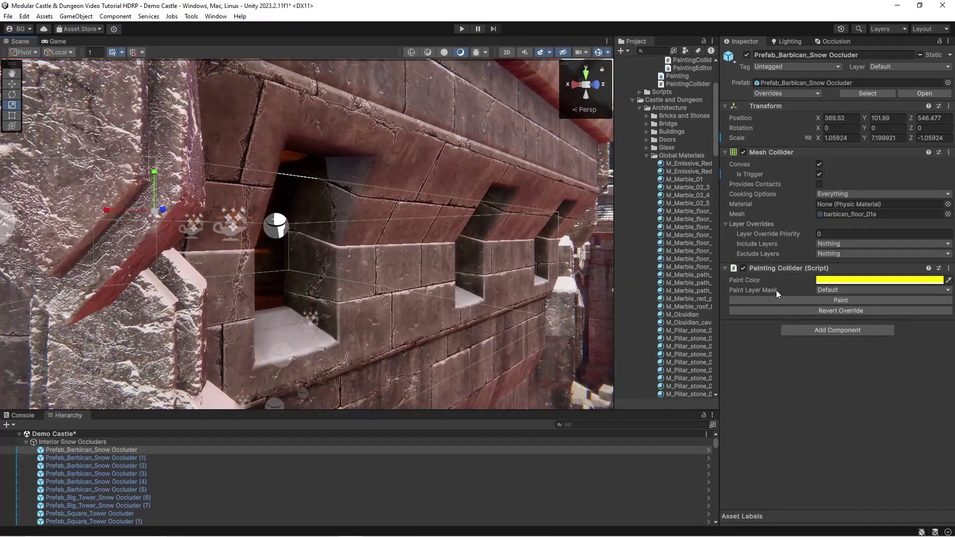
# Shift the snow occluder to Z 547.84 and paint its yellow FFFF00 color onto the surrounding tower walls.
pyautogui.click(831, 280)
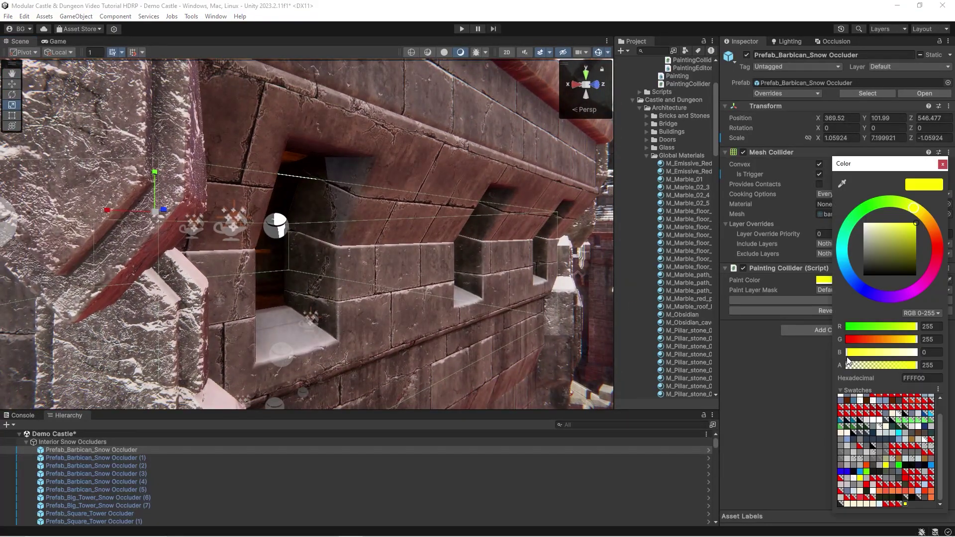
pyautogui.click(941, 164)
pyautogui.press('f')
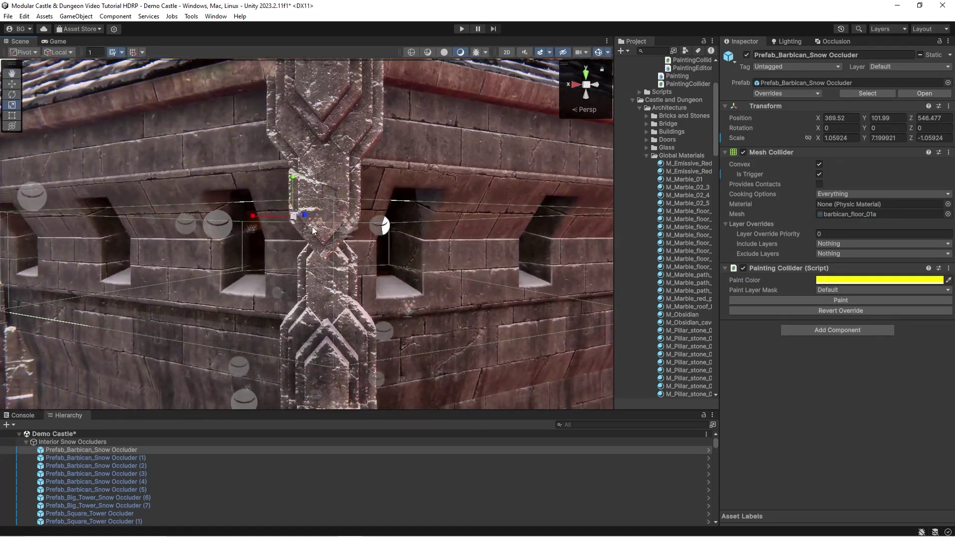
pyautogui.press('w')
pyautogui.keyDown('alt'); pyautogui.moveTo(313, 230); pyautogui.dragTo(246, 200); pyautogui.keyUp('alt')
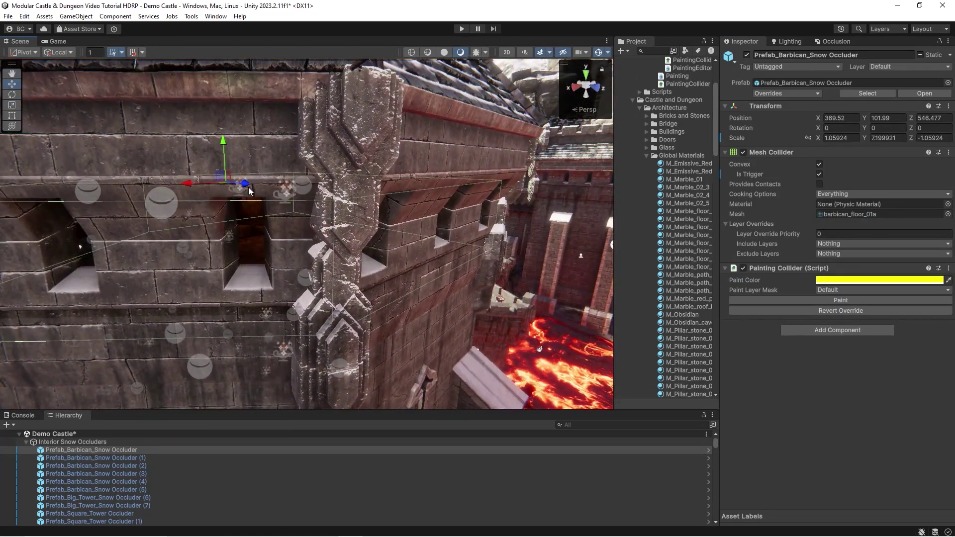
pyautogui.click(812, 301)
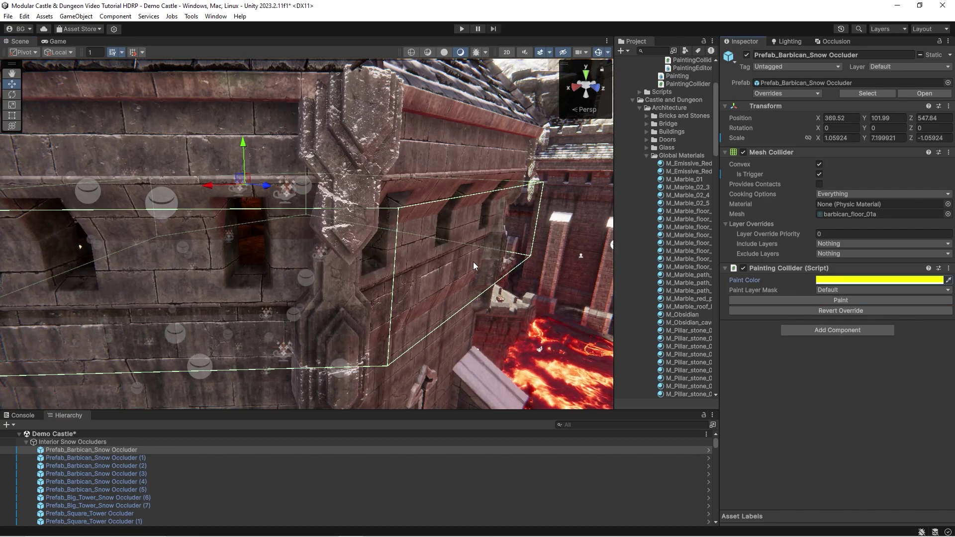
# Revert the override in all paint collider objects using the Paint Collider Manager.
pyautogui.moveTo(476, 264)
pyautogui.mouseDown(button='right')
pyautogui.moveTo(262, 269)
pyautogui.moveTo(287, 269)
pyautogui.mouseUp(button='right')
pyautogui.keyDown('alt'); pyautogui.moveTo(287, 269); pyautogui.dragTo(373, 258); pyautogui.keyUp('alt')
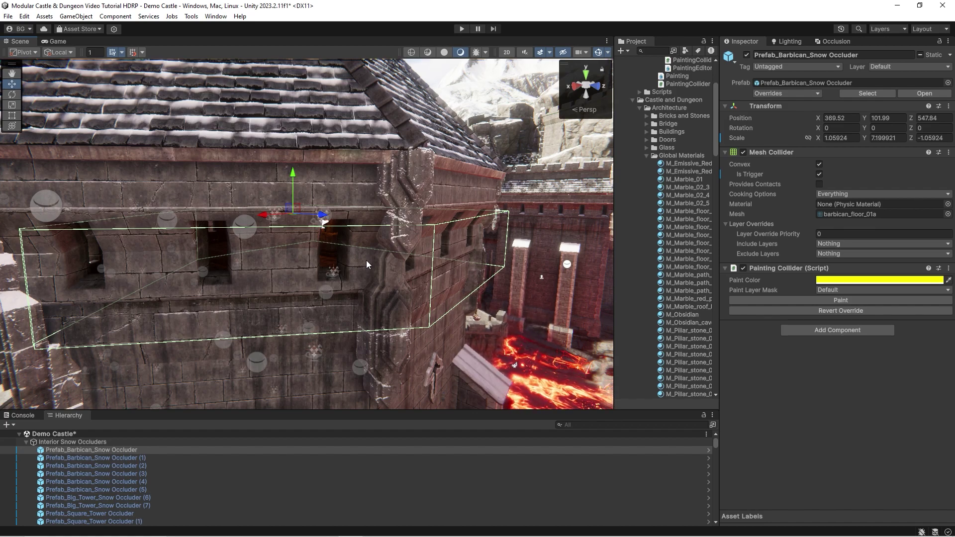
pyautogui.moveTo(349, 267); pyautogui.dragTo(411, 262, button='right')
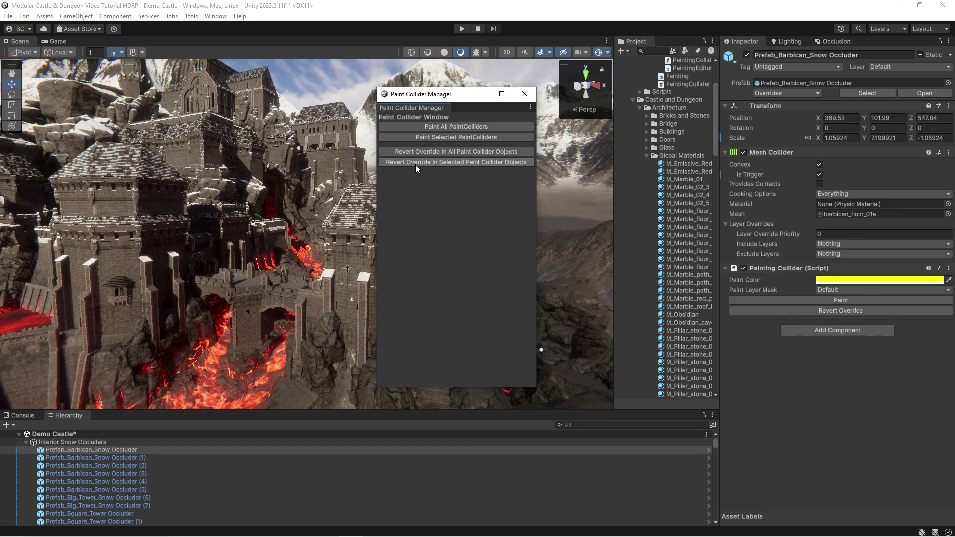
pyautogui.press('w')
pyautogui.moveTo(238, 191)
pyautogui.mouseDown(button='right')
pyautogui.moveTo(298, 205)
pyautogui.moveTo(290, 210)
pyautogui.moveTo(345, 195)
pyautogui.moveTo(255, 199)
pyautogui.moveTo(279, 189)
pyautogui.mouseUp(button='right')
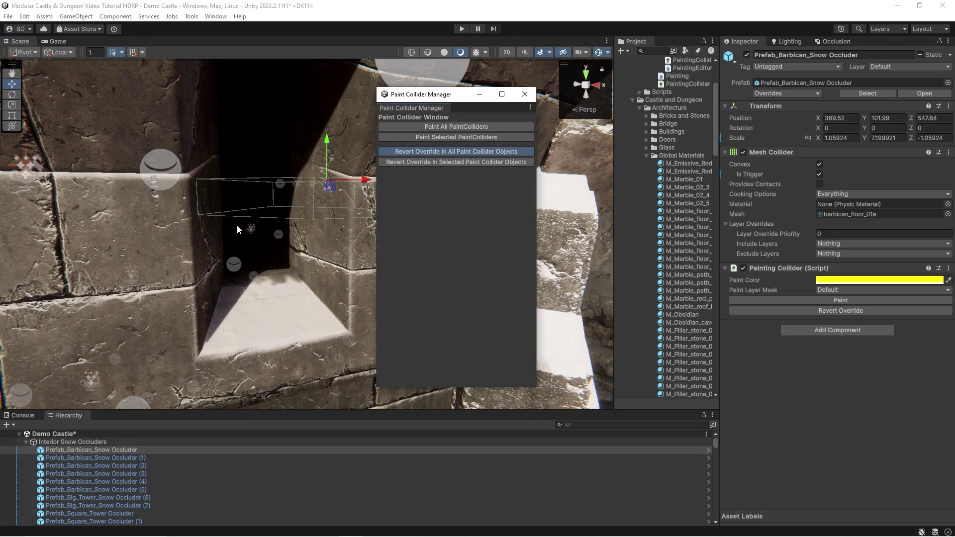
pyautogui.click(453, 155)
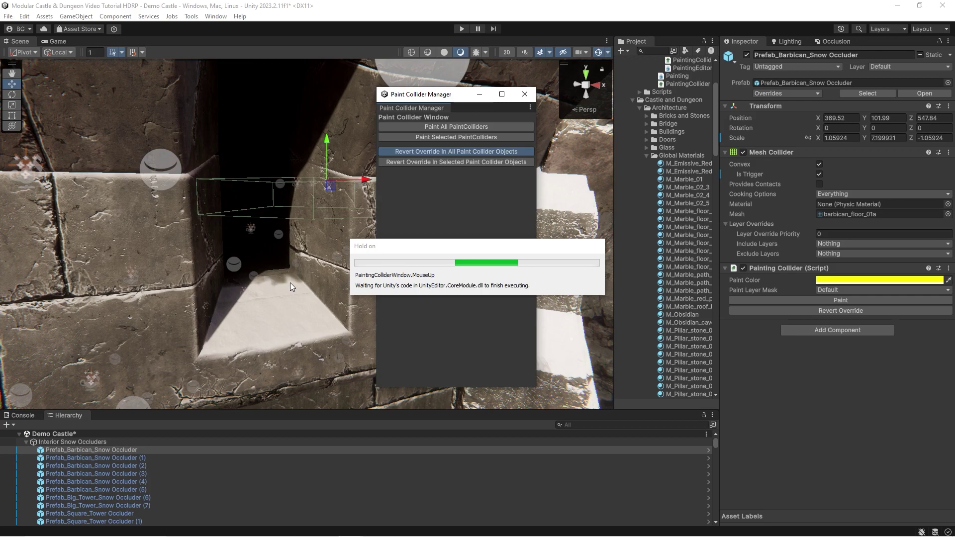
# Paint all PaintColliders across the castle while inspecting the tower's window openings from the inside.
pyautogui.press('w')
pyautogui.moveTo(290, 282)
pyautogui.mouseDown(button='right')
pyautogui.moveTo(247, 250)
pyautogui.moveTo(294, 243)
pyautogui.moveTo(130, 261)
pyautogui.mouseUp(button='right')
pyautogui.press('w')
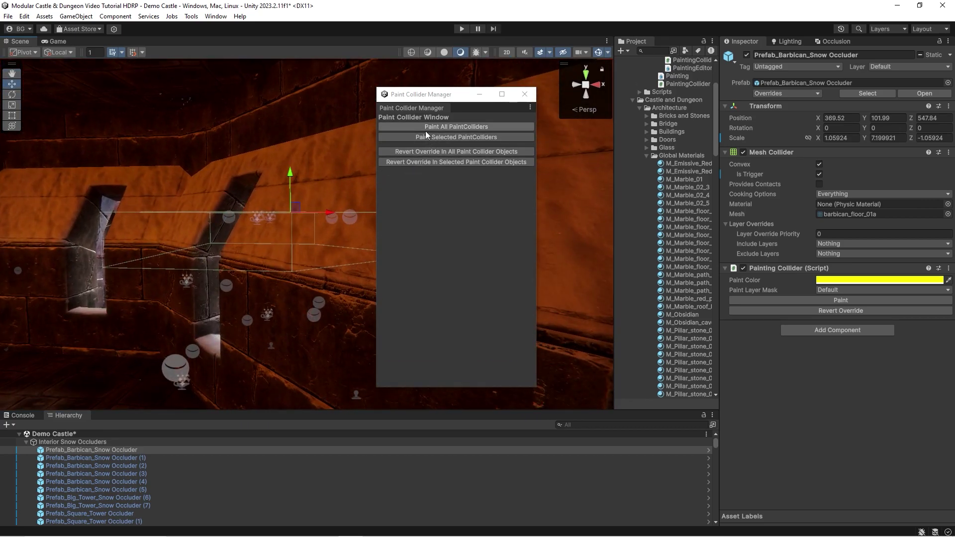
pyautogui.press('w')
pyautogui.moveTo(194, 249); pyautogui.dragTo(259, 235, button='right')
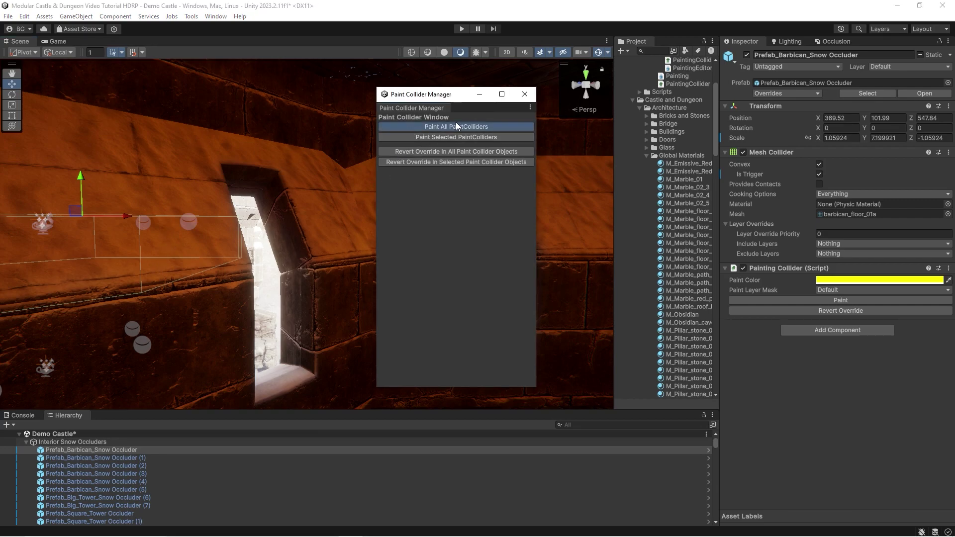
pyautogui.rightClick(171, 245)
pyautogui.moveTo(197, 229); pyautogui.dragTo(270, 227, button='right')
pyautogui.press('w')
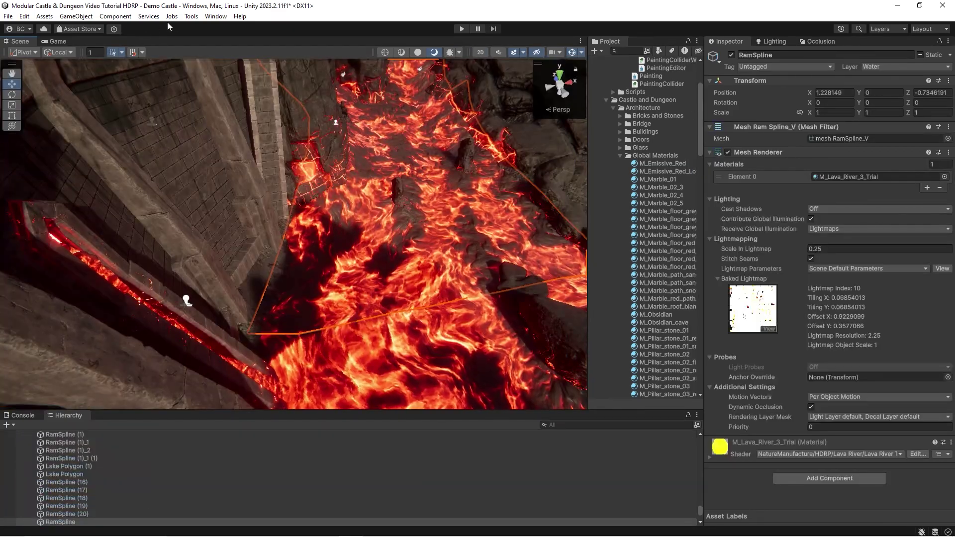
# Open the Vertex Painter for the selected lava RamSpline and set the draw color to white.
pyautogui.click(172, 17)
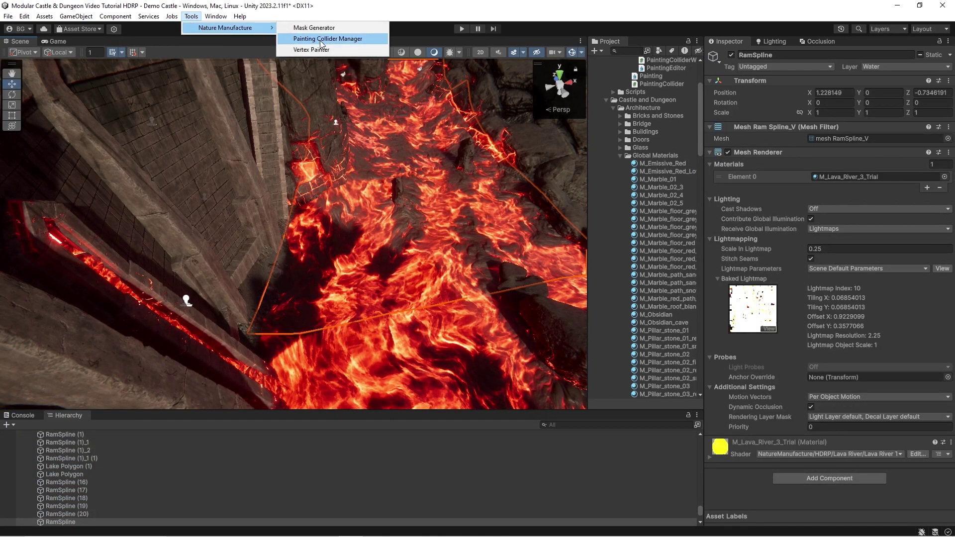
pyautogui.click(311, 50)
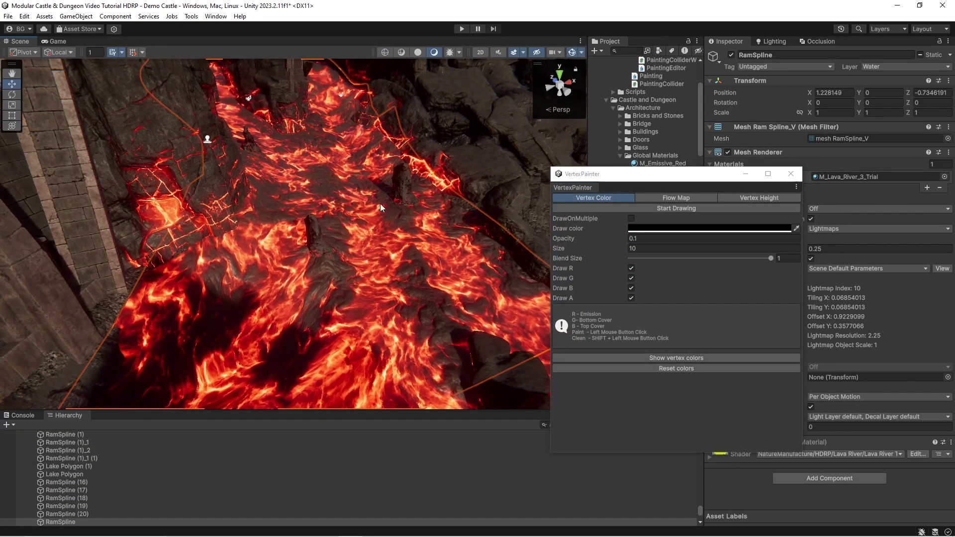
pyautogui.moveTo(380, 207)
pyautogui.mouseDown(button='right')
pyautogui.moveTo(320, 214)
pyautogui.moveTo(358, 192)
pyautogui.moveTo(307, 228)
pyautogui.moveTo(301, 218)
pyautogui.mouseUp(button='right')
pyautogui.click(661, 229)
pyautogui.moveTo(684, 264); pyautogui.dragTo(649, 212)
pyautogui.click(364, 237)
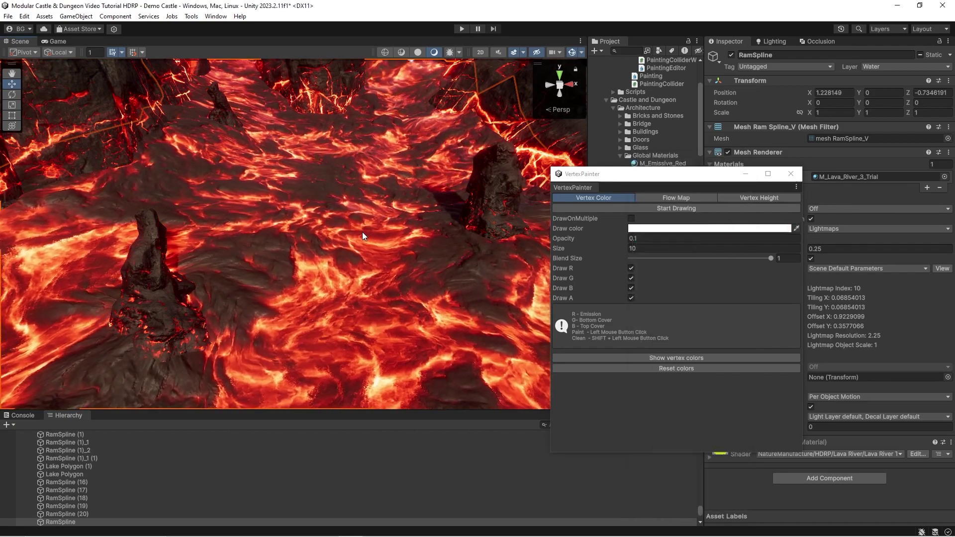
pyautogui.moveTo(365, 236); pyautogui.dragTo(450, 226, button='right')
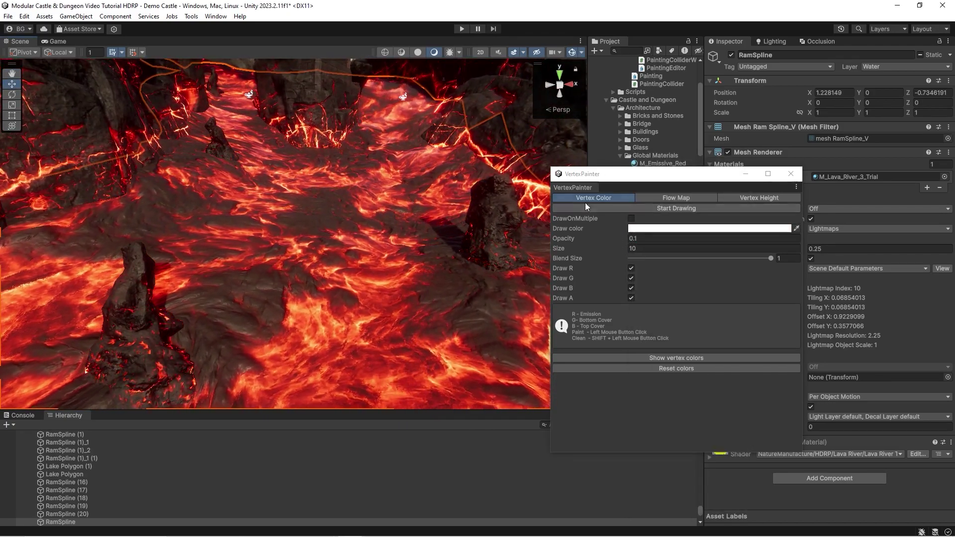
# Start drawing and brush white vertex color across the lava river with opacity 0.1 and size 10.
pyautogui.click(668, 208)
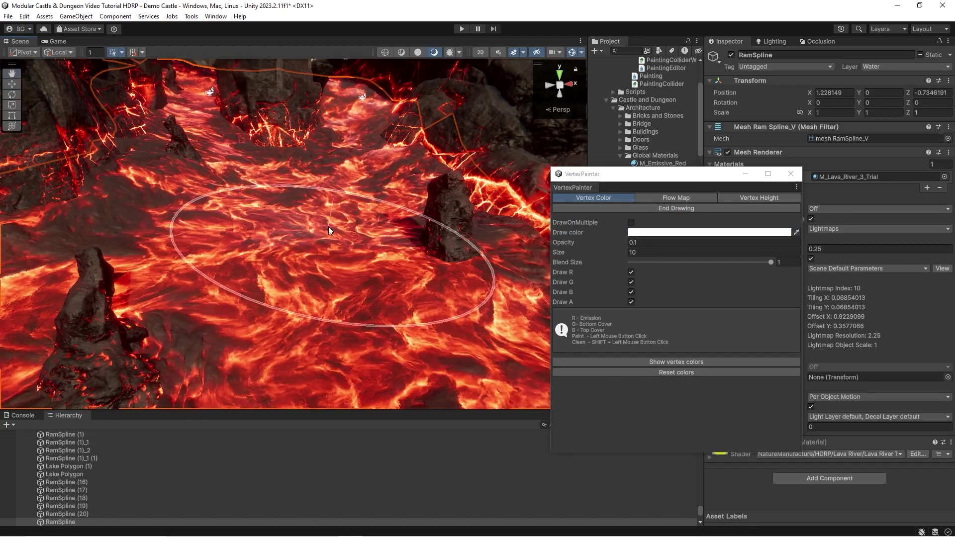
pyautogui.moveTo(329, 227); pyautogui.dragTo(328, 184, button='right')
pyautogui.moveTo(328, 184)
pyautogui.mouseDown()
pyautogui.moveTo(240, 120)
pyautogui.moveTo(172, 184)
pyautogui.mouseUp()
pyautogui.moveTo(172, 184)
pyautogui.mouseDown(button='right')
pyautogui.moveTo(350, 253)
pyautogui.moveTo(699, 206)
pyautogui.moveTo(686, 196)
pyautogui.moveTo(710, 205)
pyautogui.mouseUp(button='right')
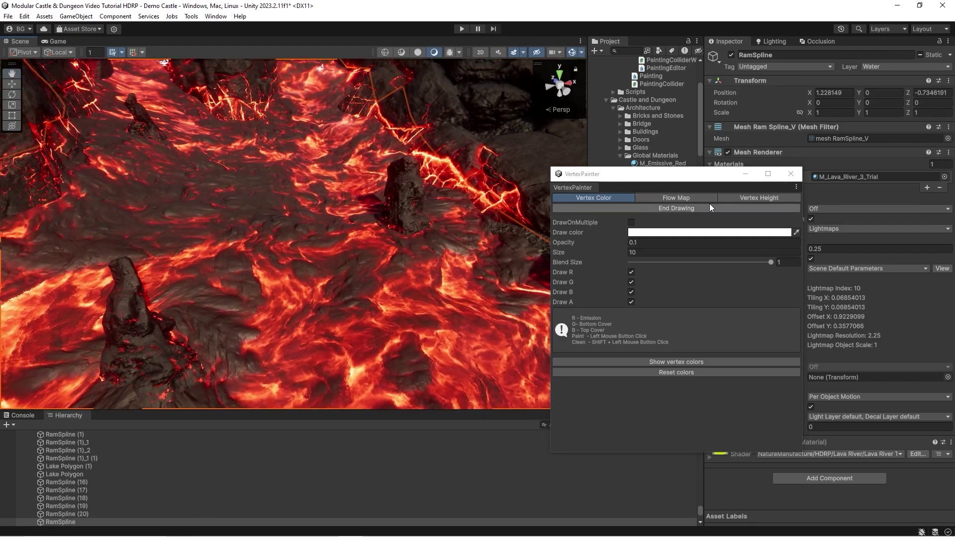
# Switch to flow map painting and brush the Direction flow across the lava with Flow U Speed 1.
pyautogui.click(693, 199)
pyautogui.moveTo(293, 227); pyautogui.dragTo(278, 246, button='right')
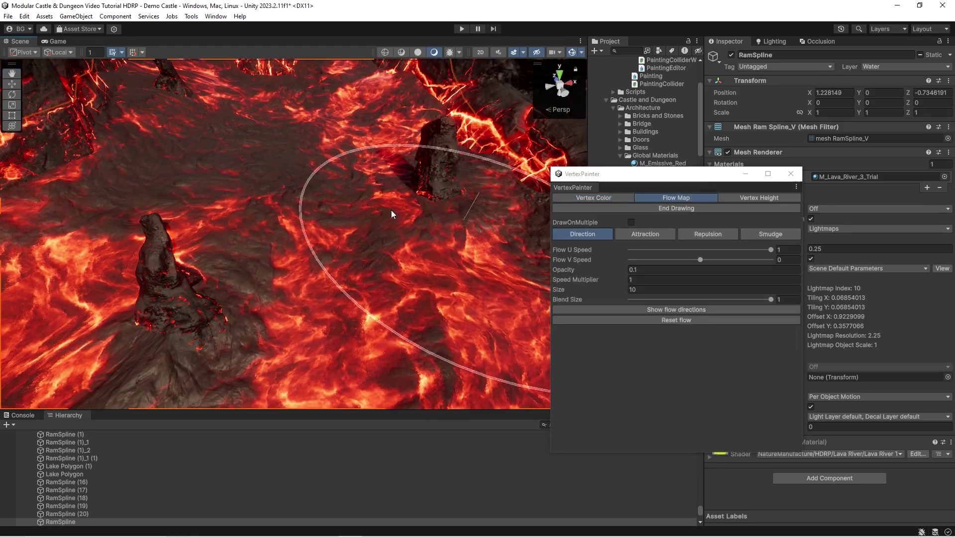
pyautogui.moveTo(391, 214)
pyautogui.mouseDown()
pyautogui.moveTo(292, 217)
pyautogui.moveTo(401, 224)
pyautogui.moveTo(328, 187)
pyautogui.moveTo(347, 174)
pyautogui.mouseUp()
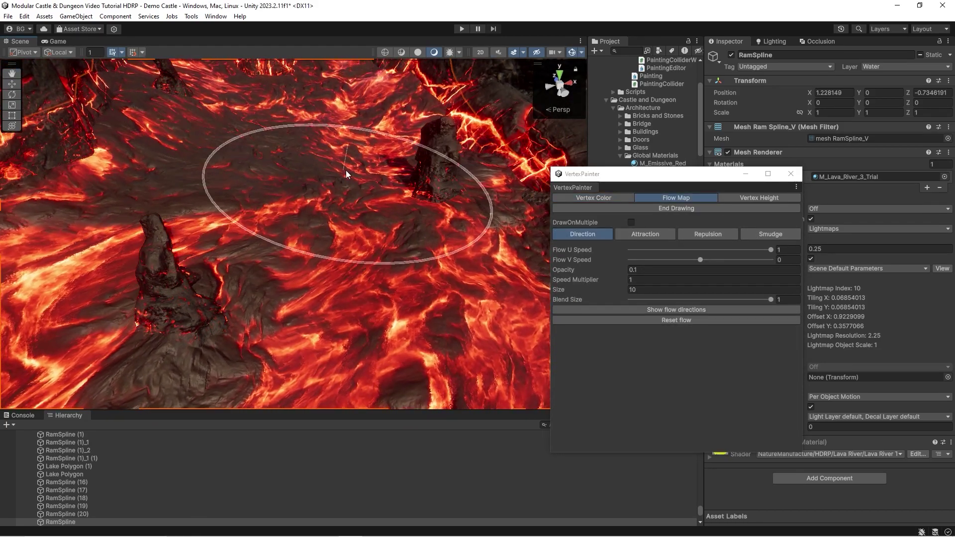
# Brush the lava's flow direction with Flow U Speed -0.541, and switch the flow brush to Attraction.
pyautogui.moveTo(770, 249); pyautogui.dragTo(662, 250)
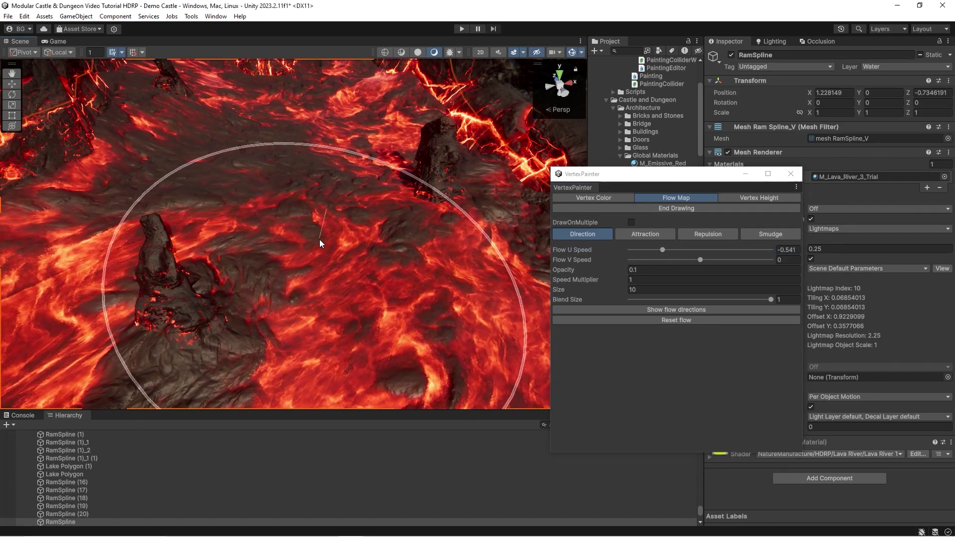
pyautogui.moveTo(320, 240); pyautogui.dragTo(254, 154)
pyautogui.click(645, 234)
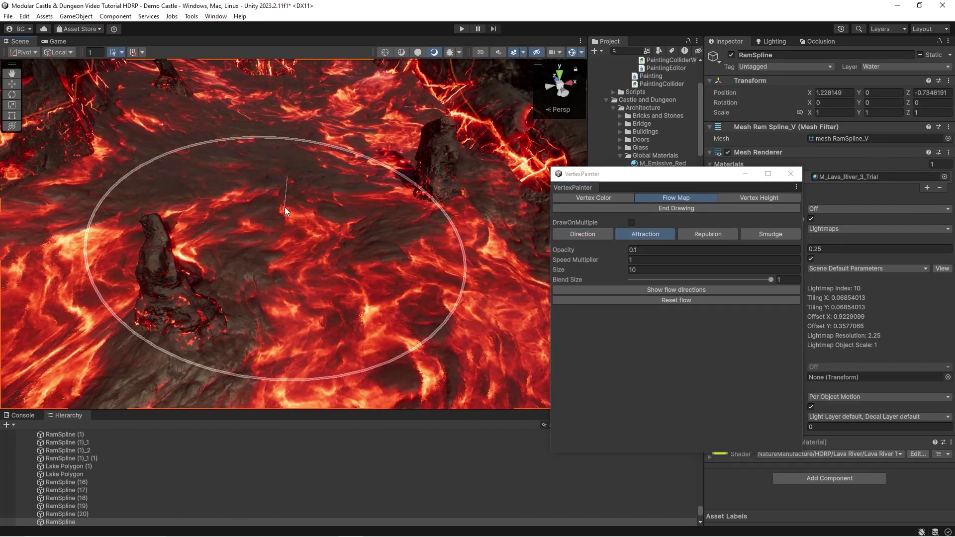
pyautogui.press('w')
pyautogui.moveTo(235, 198)
pyautogui.mouseDown(button='right')
pyautogui.moveTo(231, 170)
pyautogui.moveTo(267, 196)
pyautogui.moveTo(258, 273)
pyautogui.moveTo(273, 288)
pyautogui.mouseUp(button='right')
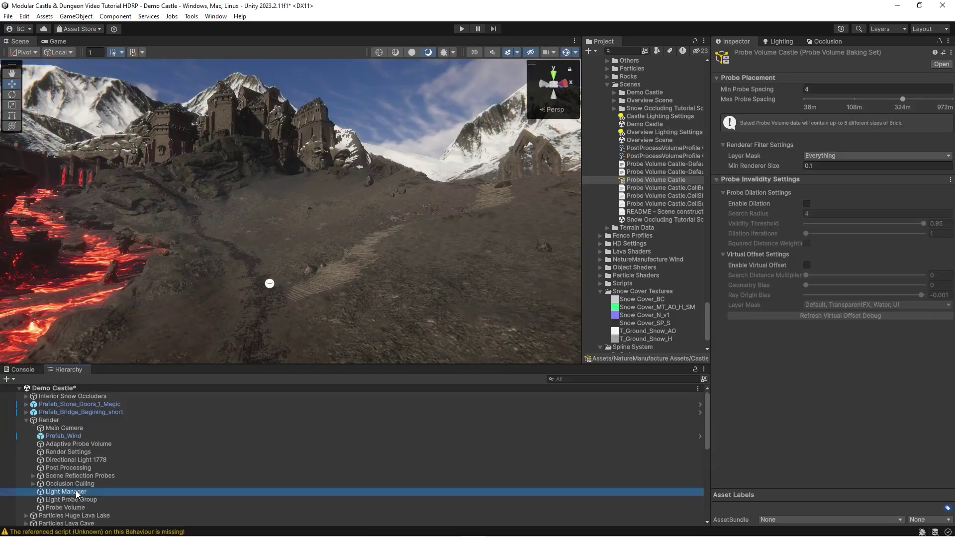
# Select the Light Manager object under Render and view the castle's bridge and barbican tower.
pyautogui.press('w')
pyautogui.moveTo(233, 144); pyautogui.dragTo(355, 231, button='right')
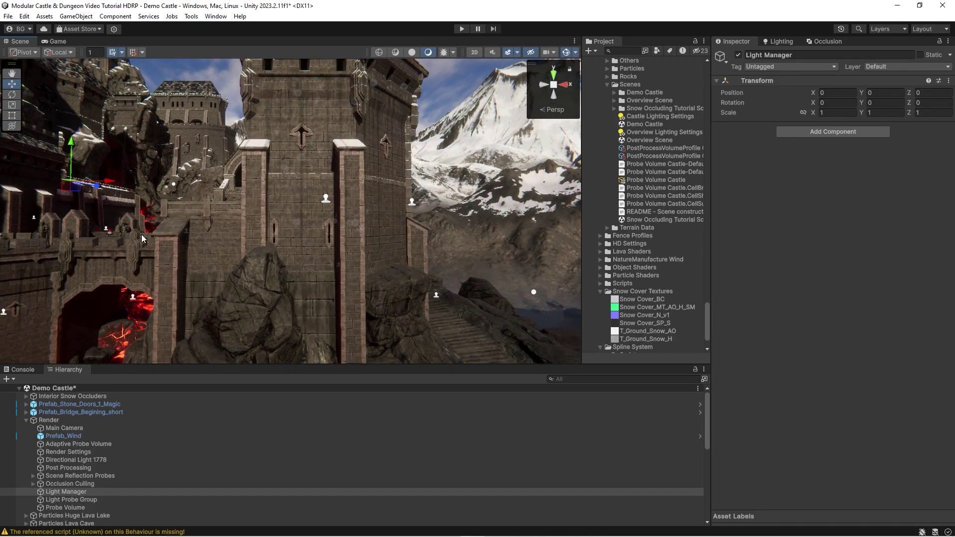
pyautogui.moveTo(350, 277)
pyautogui.mouseDown(button='right')
pyautogui.moveTo(476, 265)
pyautogui.moveTo(428, 281)
pyautogui.moveTo(333, 277)
pyautogui.mouseUp(button='right')
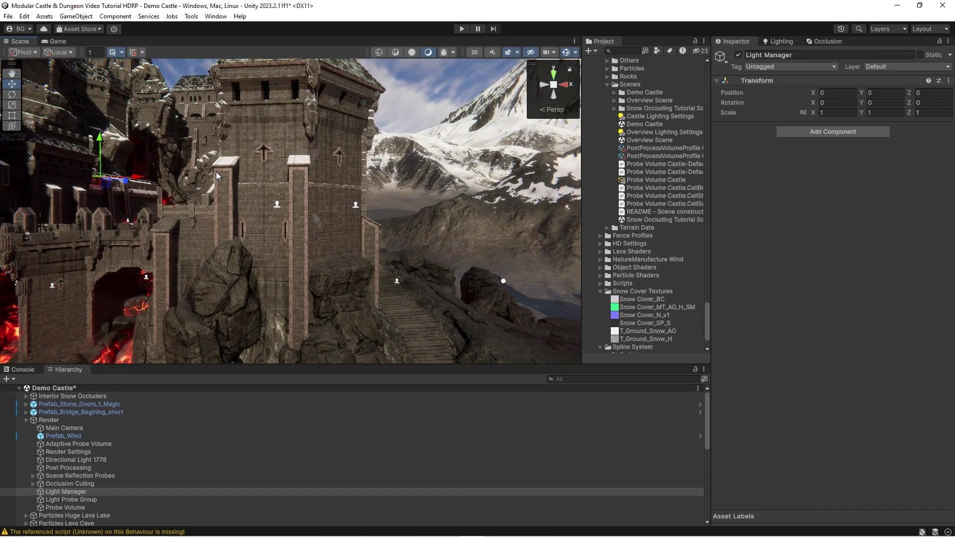
# Add the Manage Lights Visibility script component to the Light Manager object.
pyautogui.press('w')
pyautogui.moveTo(216, 177); pyautogui.dragTo(192, 224, button='right')
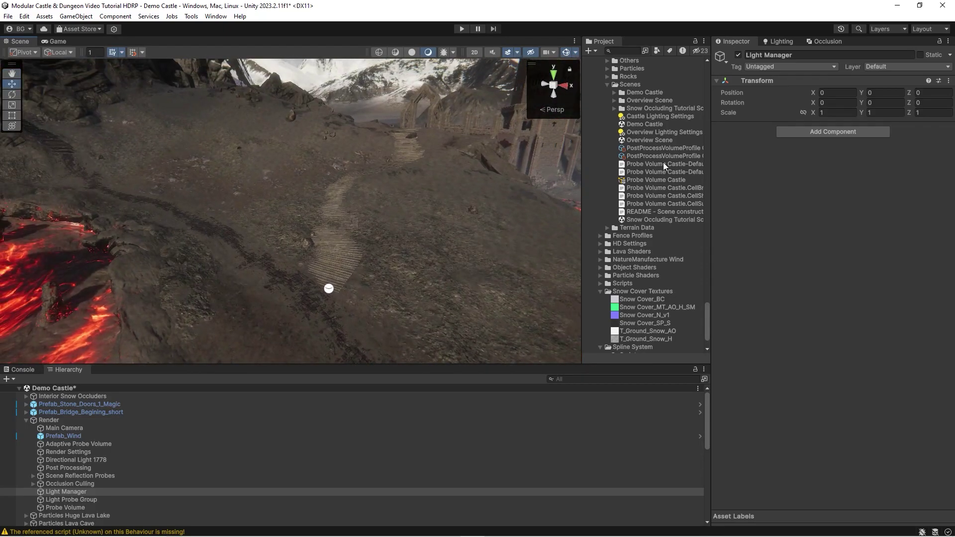
pyautogui.click(779, 137)
pyautogui.write('li')
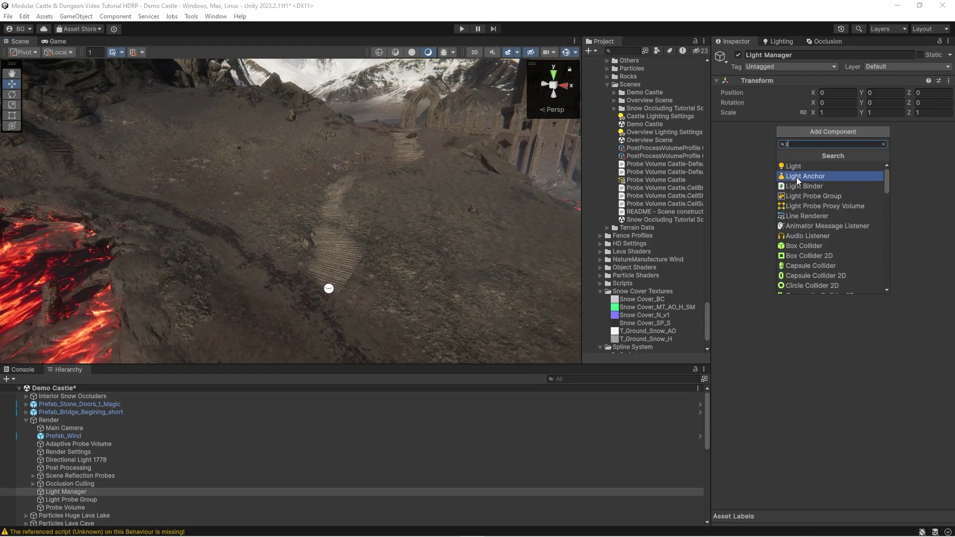
pyautogui.write('ght m')
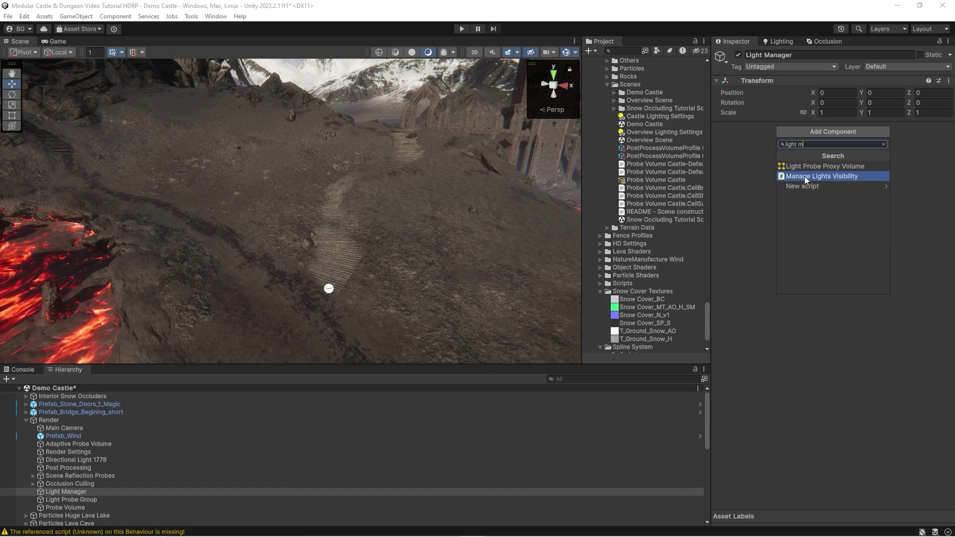
pyautogui.click(804, 176)
# Set the Light Manager's Shadow Culling Distance to 5 and Light Culling Distance to 15.
pyautogui.moveTo(485, 157); pyautogui.dragTo(393, 196, button='right')
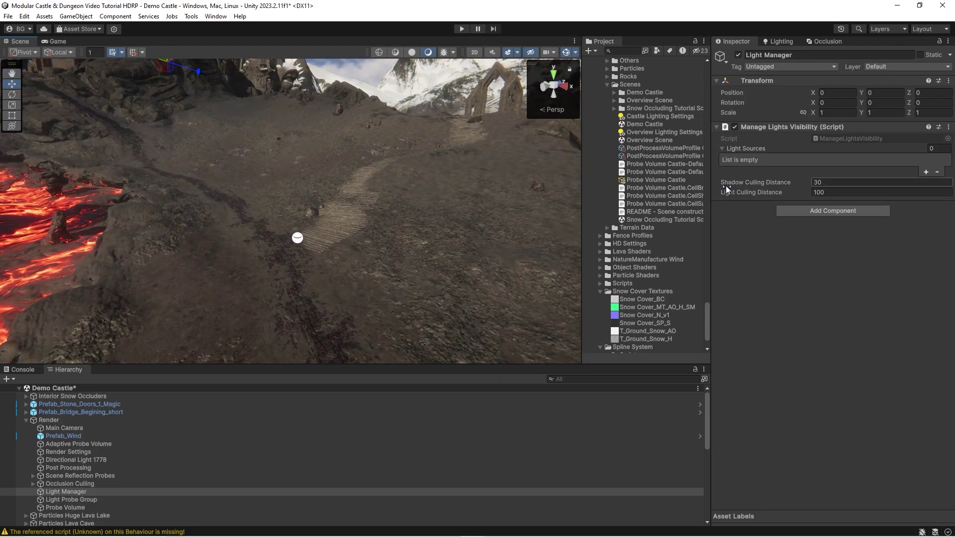
pyautogui.moveTo(340, 264); pyautogui.dragTo(319, 264, button='right')
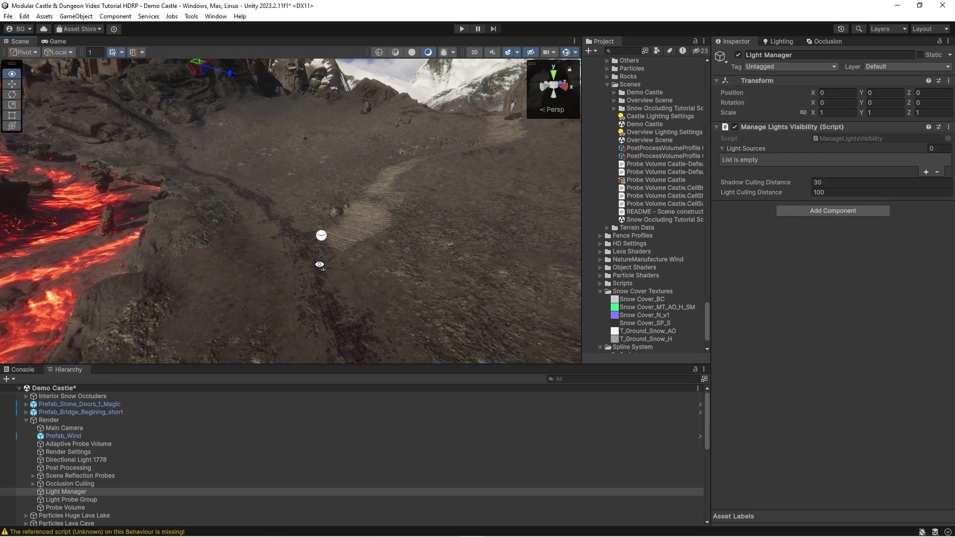
pyautogui.press('s')
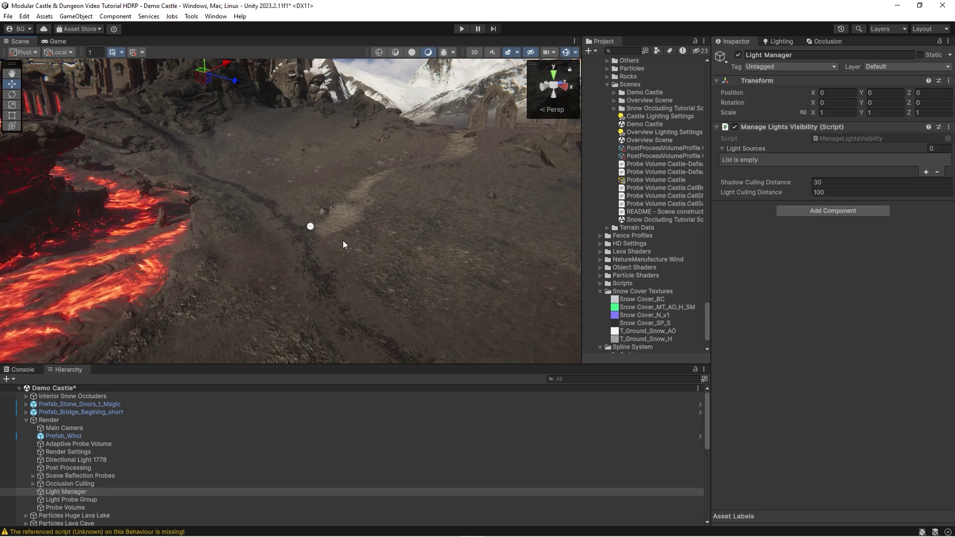
pyautogui.moveTo(396, 228); pyautogui.dragTo(353, 209, button='right')
pyautogui.press('w')
pyautogui.click(825, 182)
pyautogui.write('5')
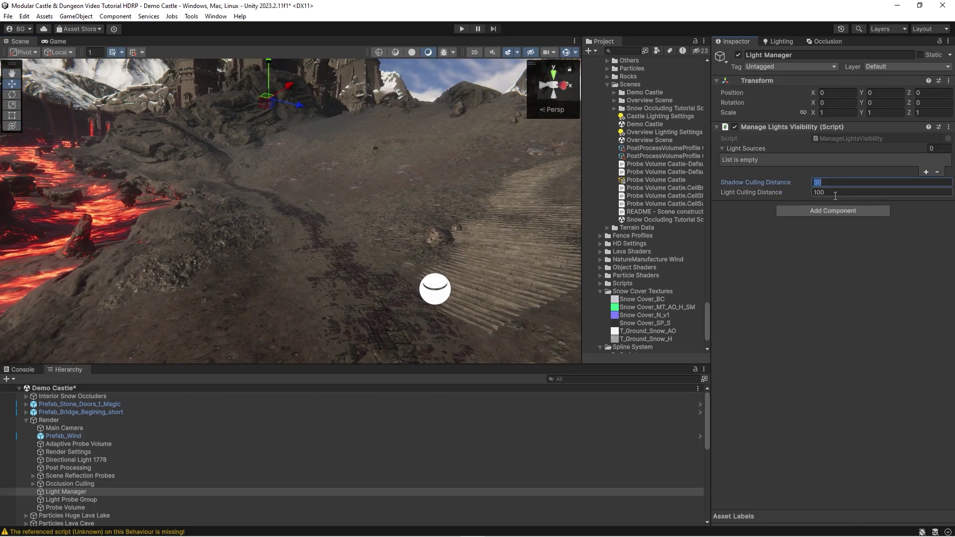
pyautogui.click(835, 194)
pyautogui.write('10')
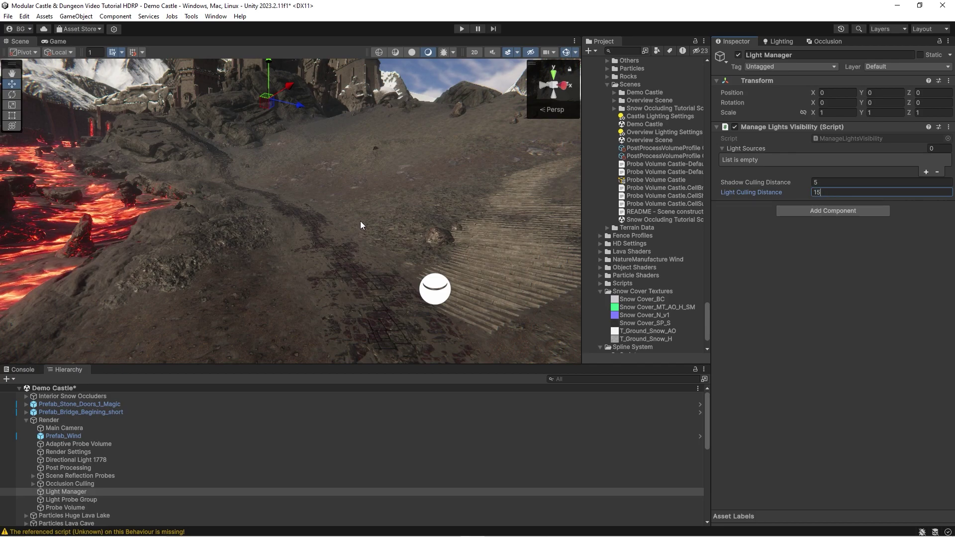
# Create a point light above the ground near the stone path beside the lava river.
pyautogui.moveTo(360, 221); pyautogui.dragTo(394, 226, button='right')
pyautogui.click(9, 379)
pyautogui.moveTo(40, 338)
pyautogui.click(142, 348)
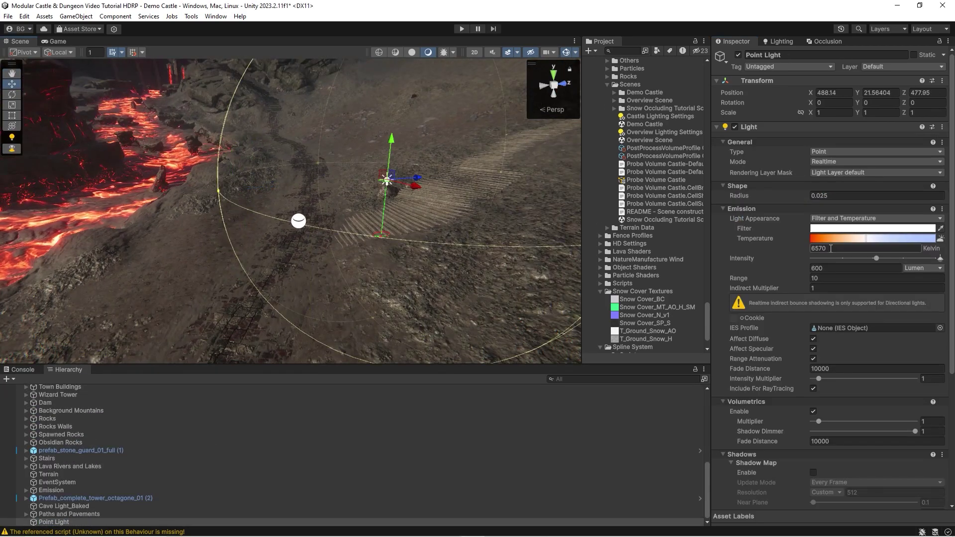
# Set the point light's intensity to 60000000 Lumen with its shadow map enabled, and lower the light slightly.
pyautogui.click(849, 269)
pyautogui.write('60000000')
pyautogui.scroll(-2, 812, 417)
pyautogui.click(813, 419)
pyautogui.moveTo(394, 147); pyautogui.dragTo(395, 154)
# Create a cube, scale it up and place it on the ground beside the point light to cast a shadow.
pyautogui.click(9, 379)
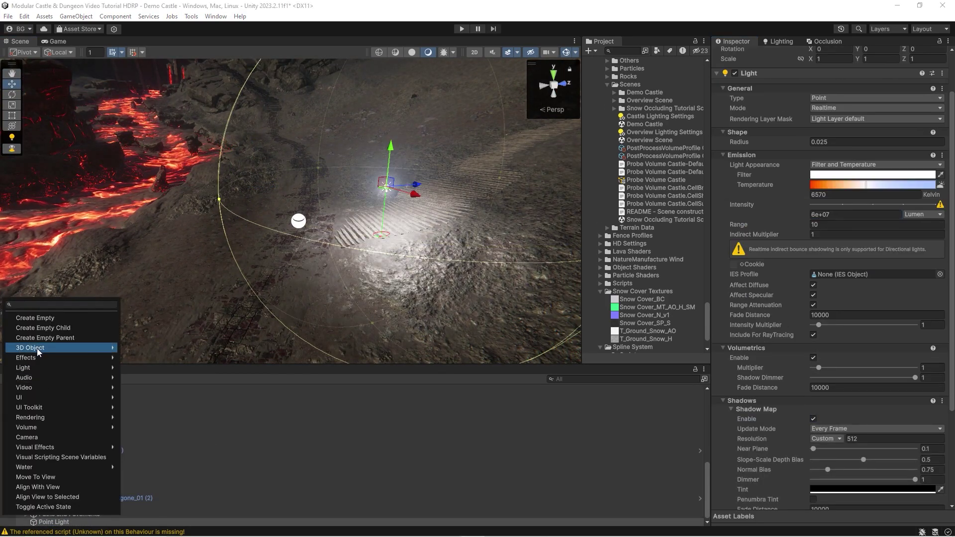
pyautogui.moveTo(37, 350)
pyautogui.click(142, 349)
pyautogui.press('r')
pyautogui.moveTo(344, 180); pyautogui.dragTo(350, 111)
pyautogui.press('w')
pyautogui.moveTo(359, 261); pyautogui.dragTo(334, 235)
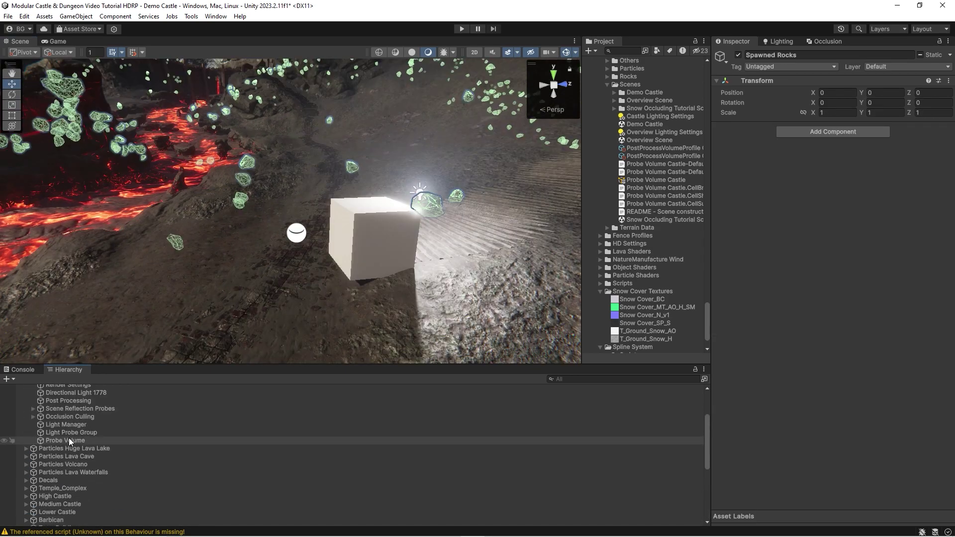
# Add the Point Light to the Light Sources list of the Light Manager's Manage Lights Visibility script.
pyautogui.scroll(3, 71, 436)
pyautogui.click(79, 494)
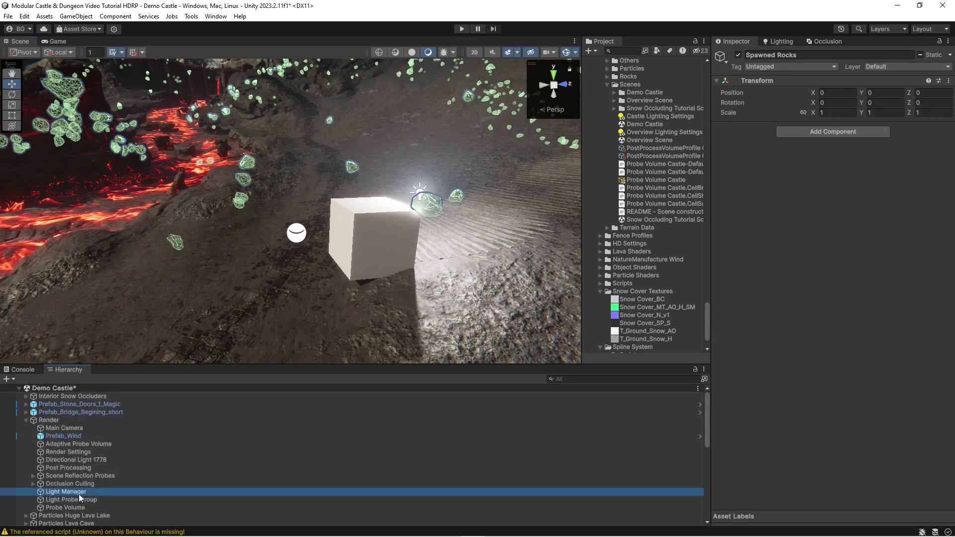
pyautogui.scroll(-10, 70, 512)
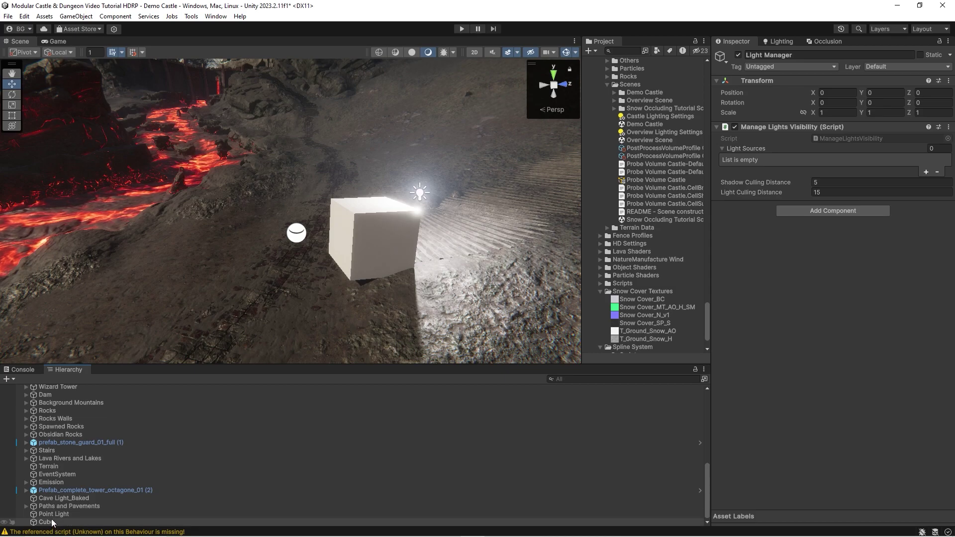
pyautogui.moveTo(56, 514); pyautogui.dragTo(752, 155)
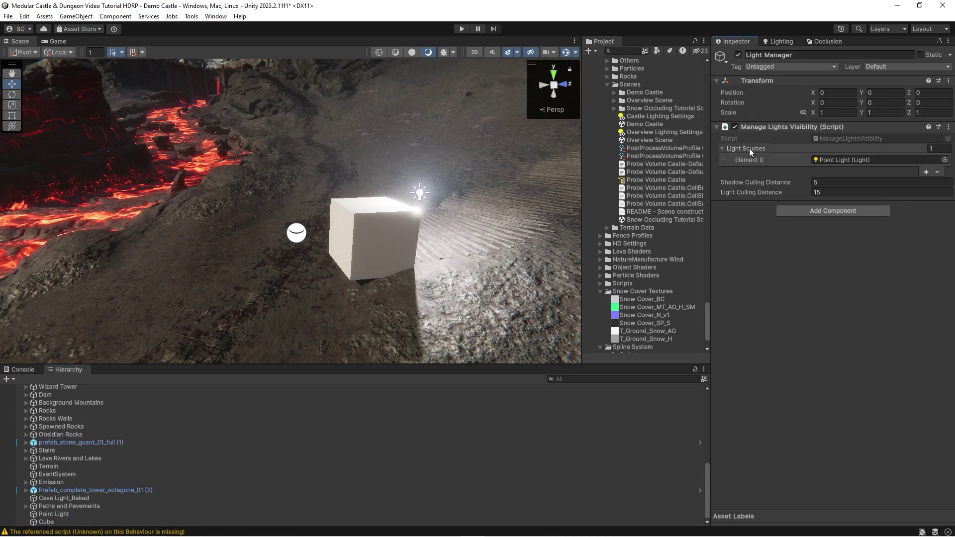
pyautogui.scroll(-5, 397, 172)
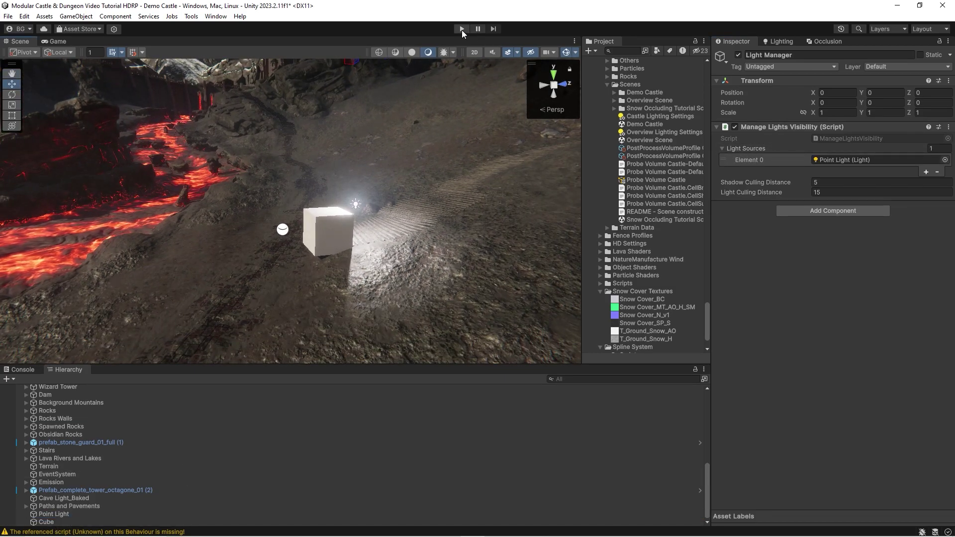
# Run the scene in play mode and move toward and away from the cube to examine the light and shadow culling.
pyautogui.click(462, 29)
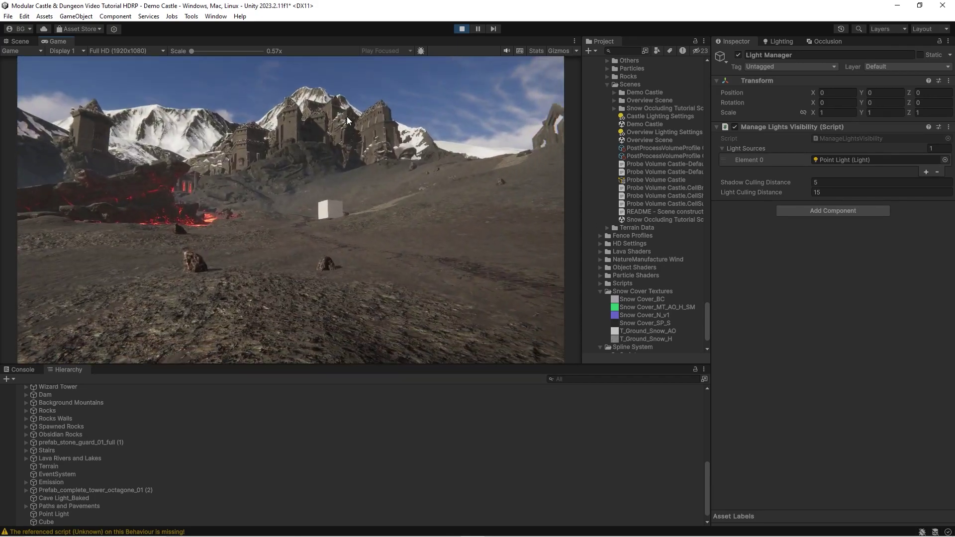
pyautogui.press('w')
pyautogui.press('w')
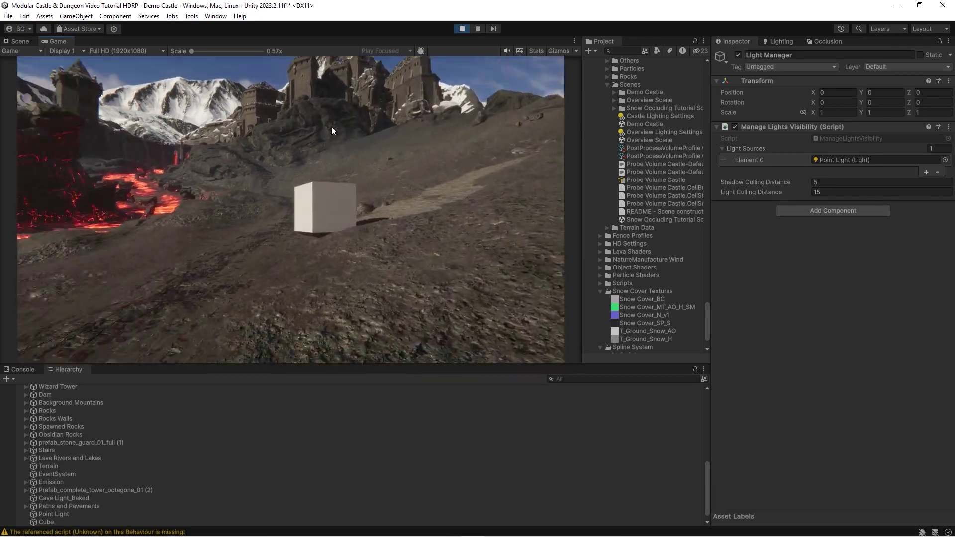
pyautogui.press('d')
pyautogui.moveTo(324, 121); pyautogui.dragTo(300, 135, button='right')
pyautogui.press('w')
pyautogui.press('s')
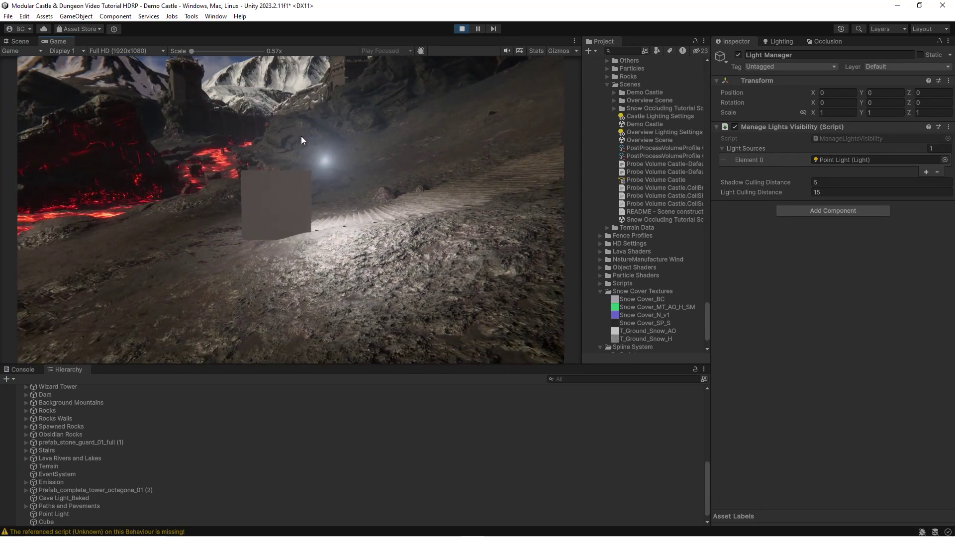
pyautogui.press('w')
pyautogui.press('s')
pyautogui.press('w')
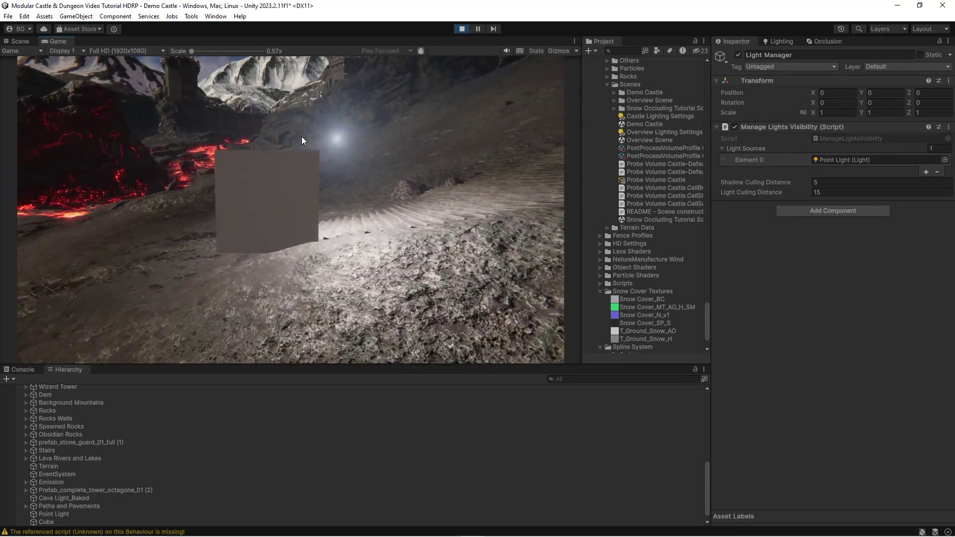
pyautogui.press('s')
pyautogui.moveTo(301, 137)
pyautogui.mouseDown(button='right')
pyautogui.moveTo(318, 155)
pyautogui.moveTo(308, 150)
pyautogui.mouseUp(button='right')
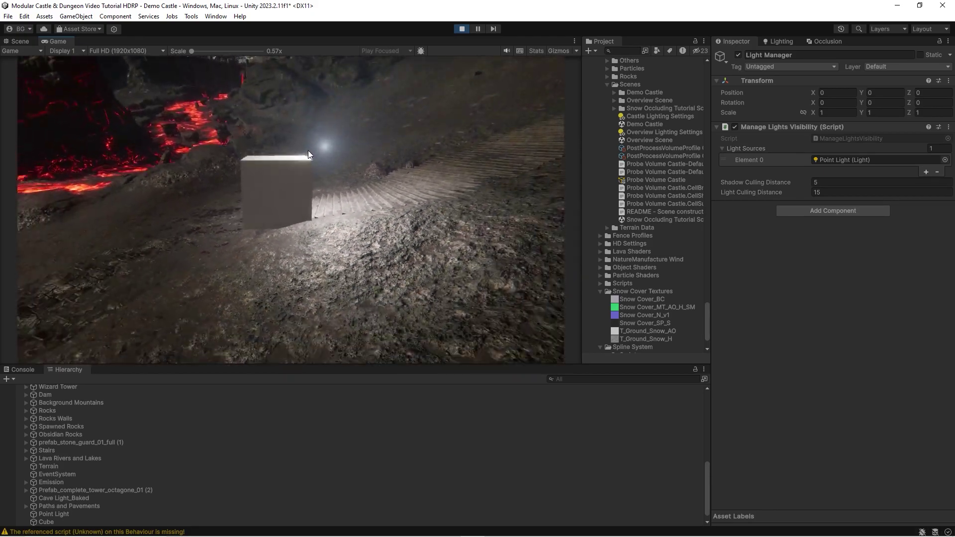